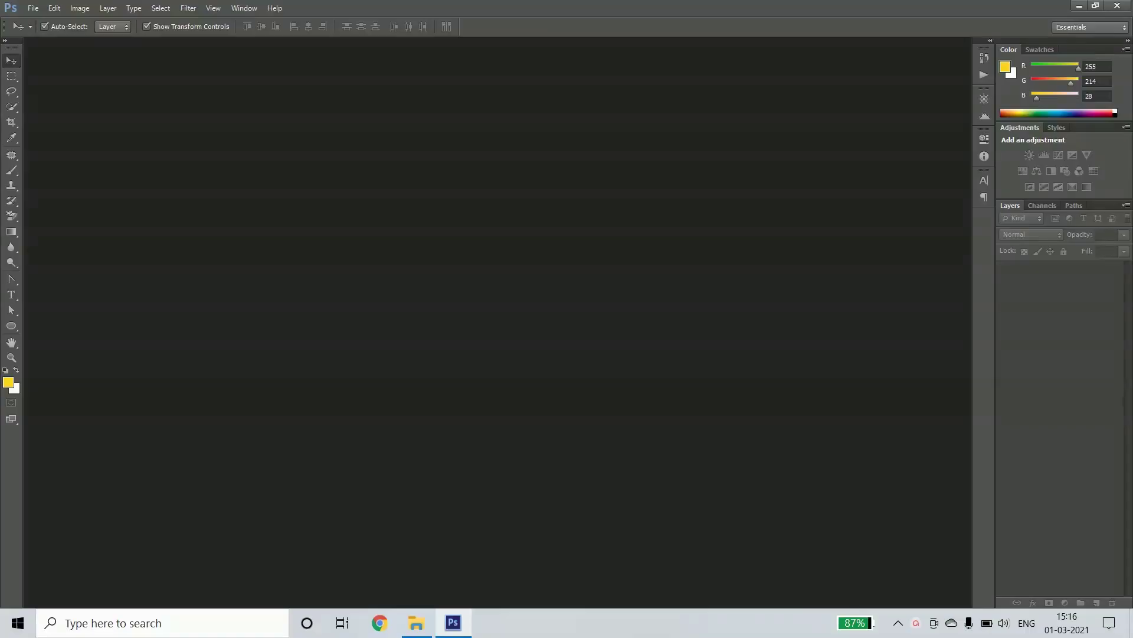
- Create a new A4, 300 ppi, CMYK Color document named 'Restaurant Flyer design'
left_click(34, 9)
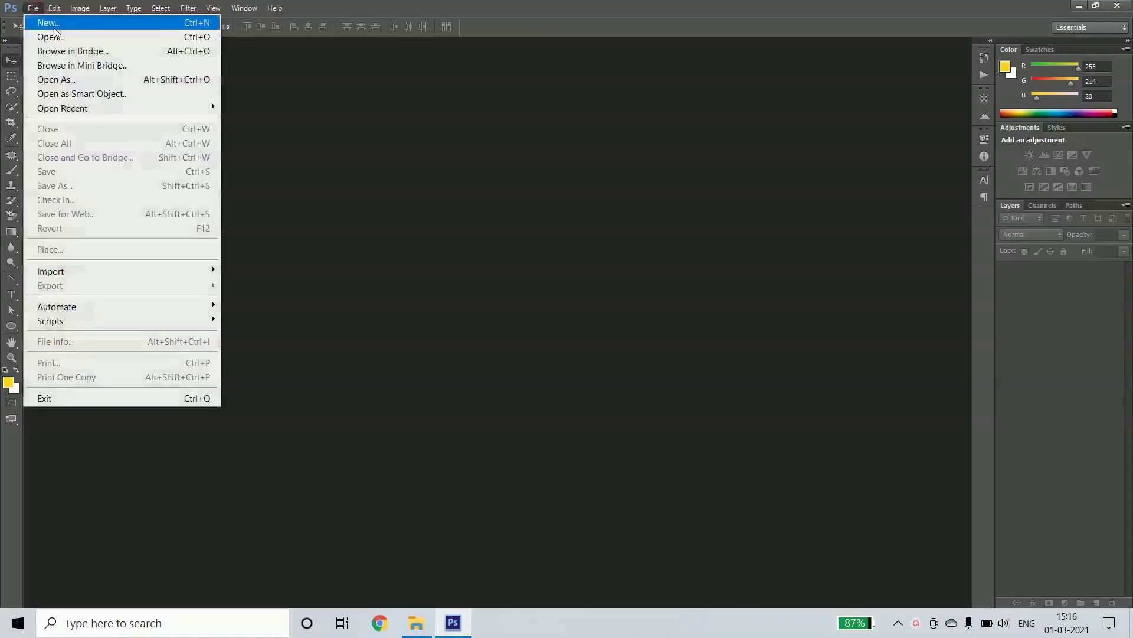
left_click(35, 22)
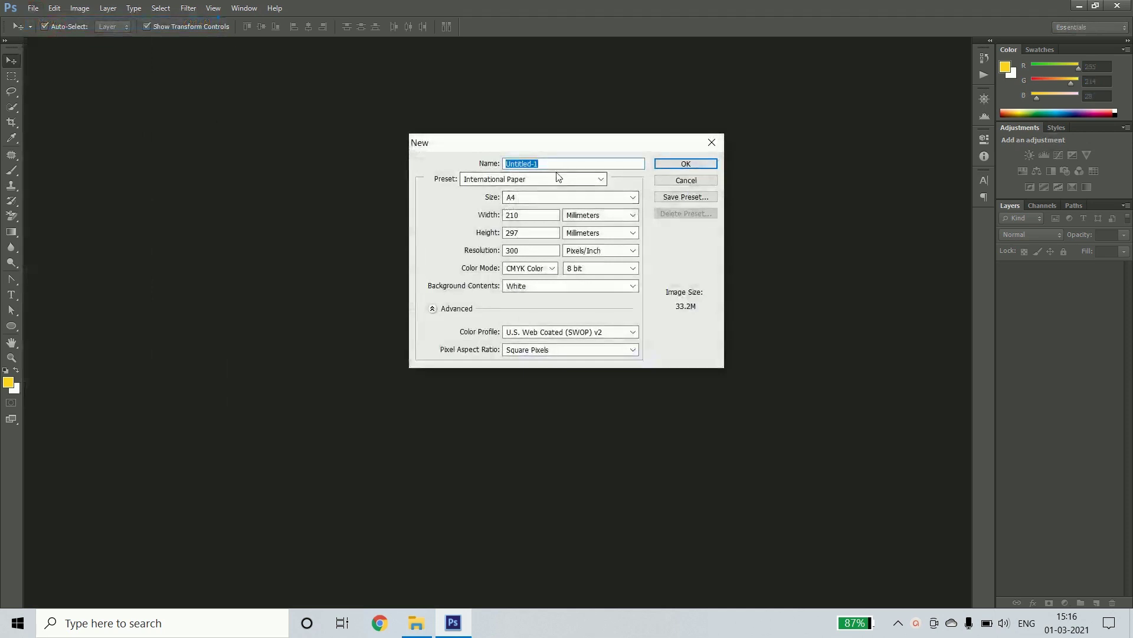
double_click(555, 163)
type("Restaurant Flyer design")
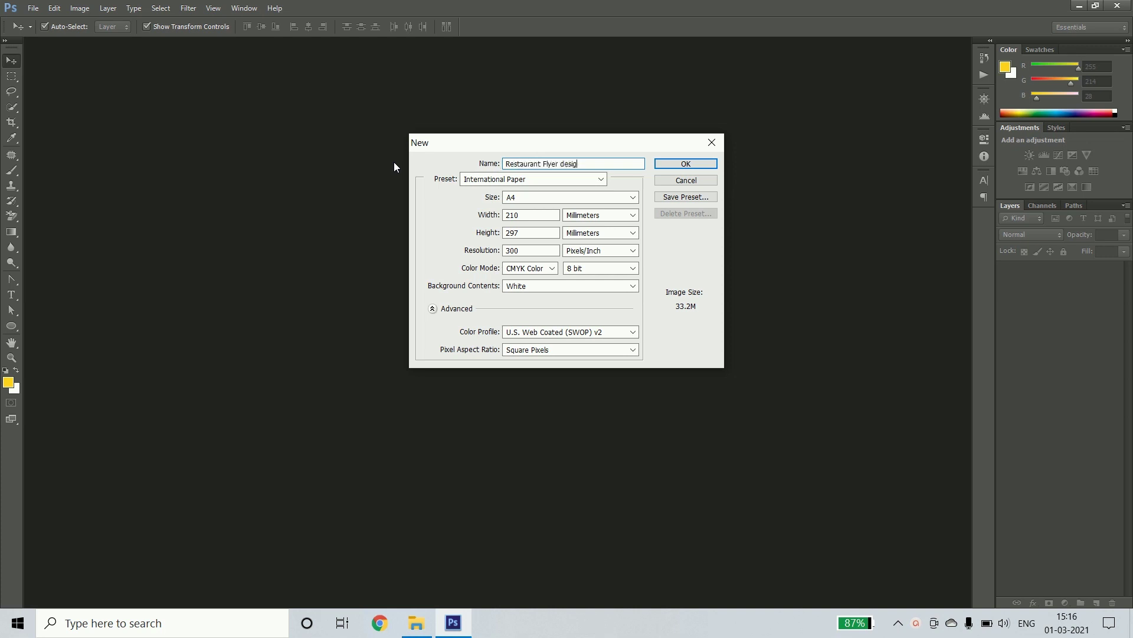
left_click(525, 271)
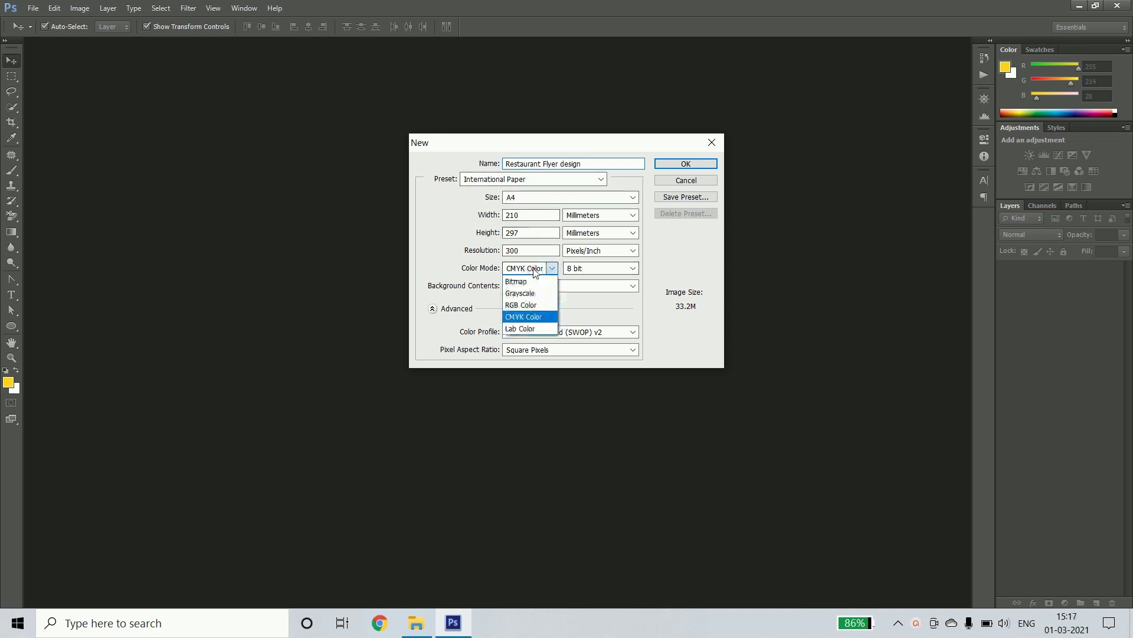
left_click(537, 315)
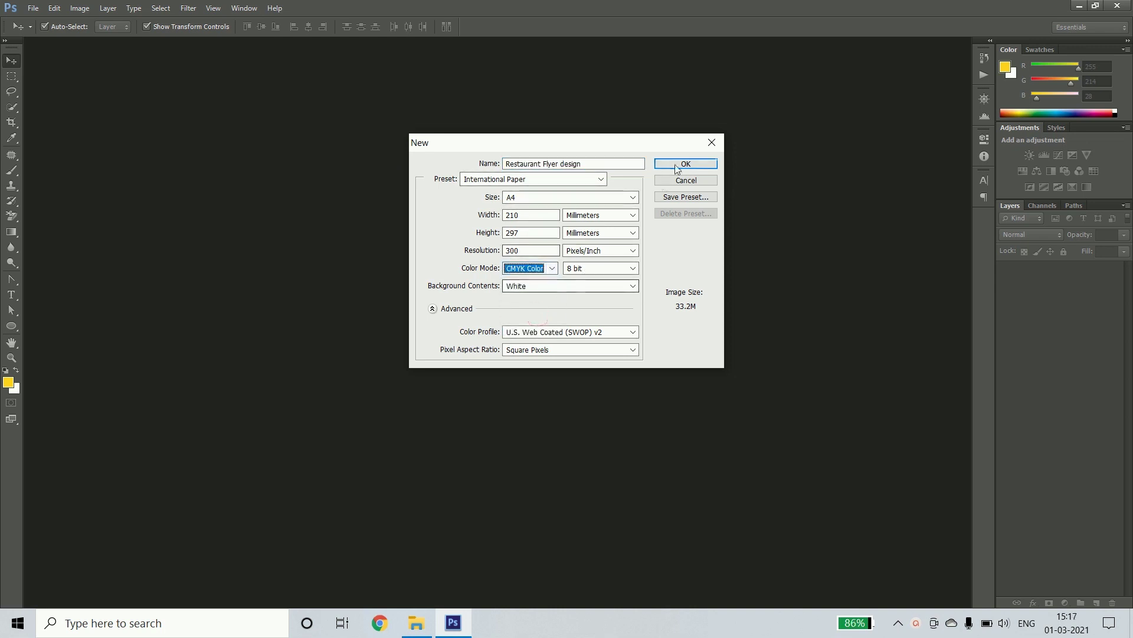
left_click(677, 169)
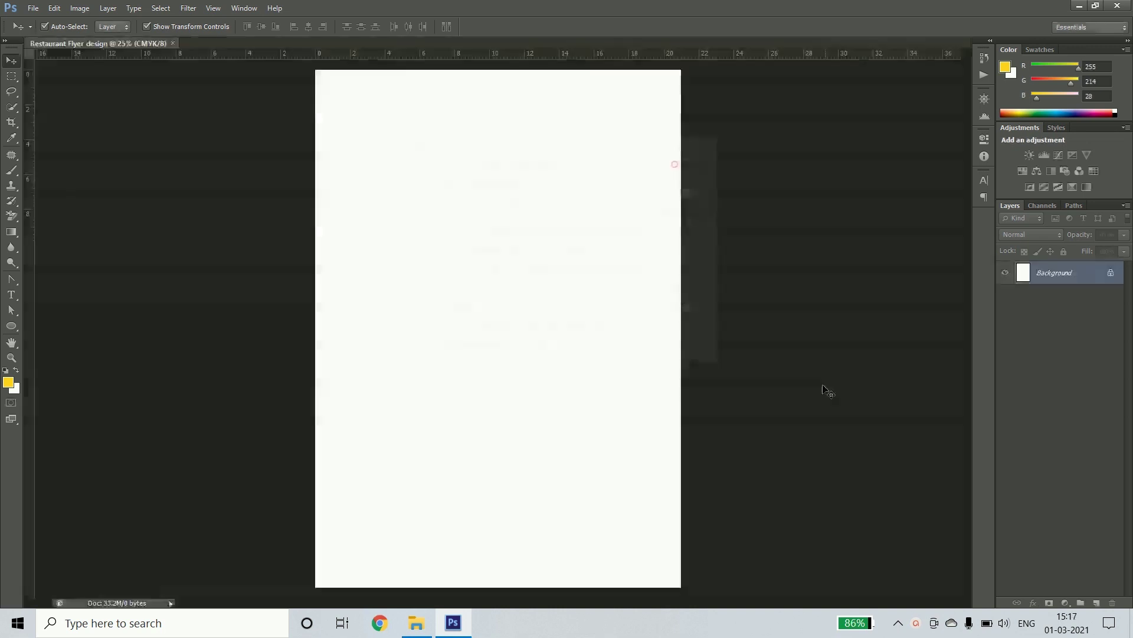
- Unlock the background into a regular layer and rename it 'Background'
double_click(1078, 275)
left_click(667, 202)
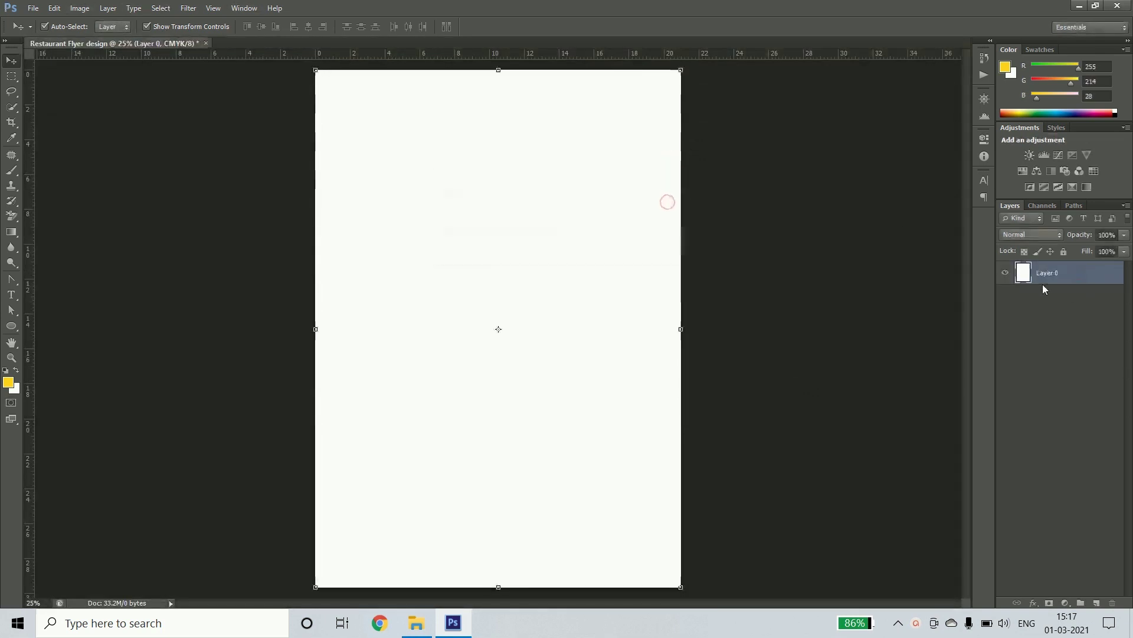
double_click(1048, 273)
type("Background")
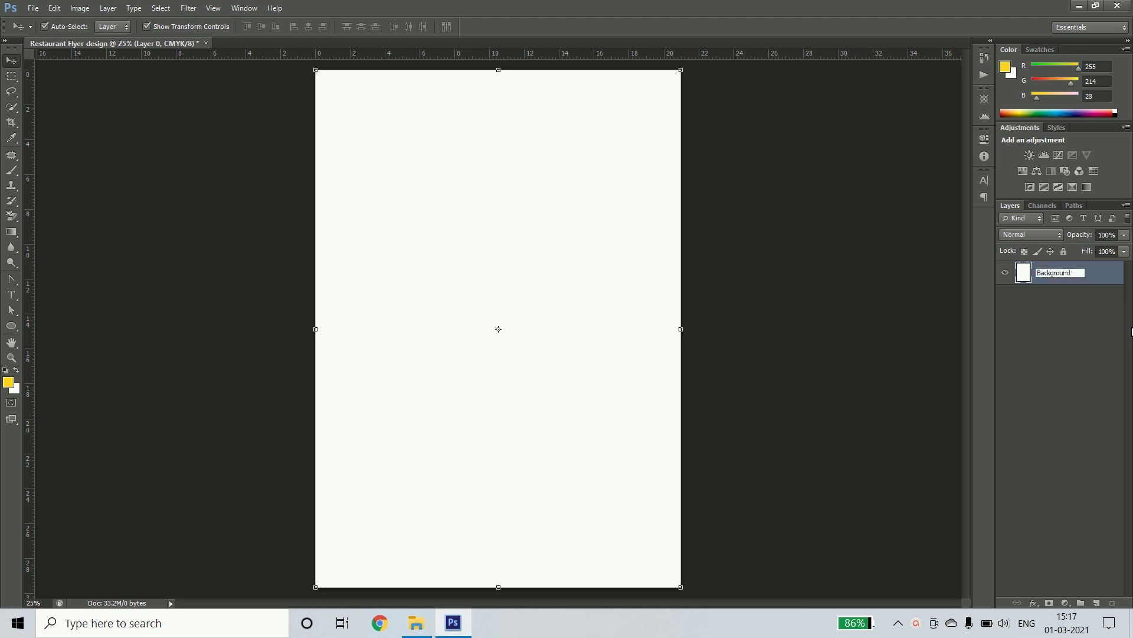
key("Return")
left_click(766, 252)
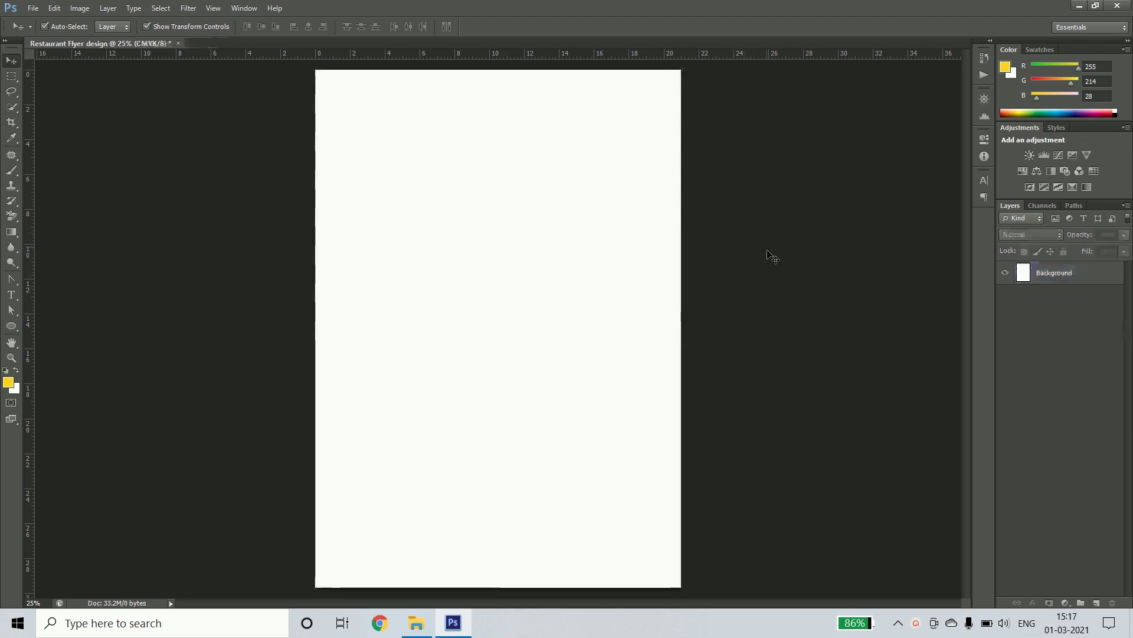
- Draw a yellow circle with the Ellipse Tool and add horizontal and vertical guides through it
left_click_drag(11, 326, 54, 358)
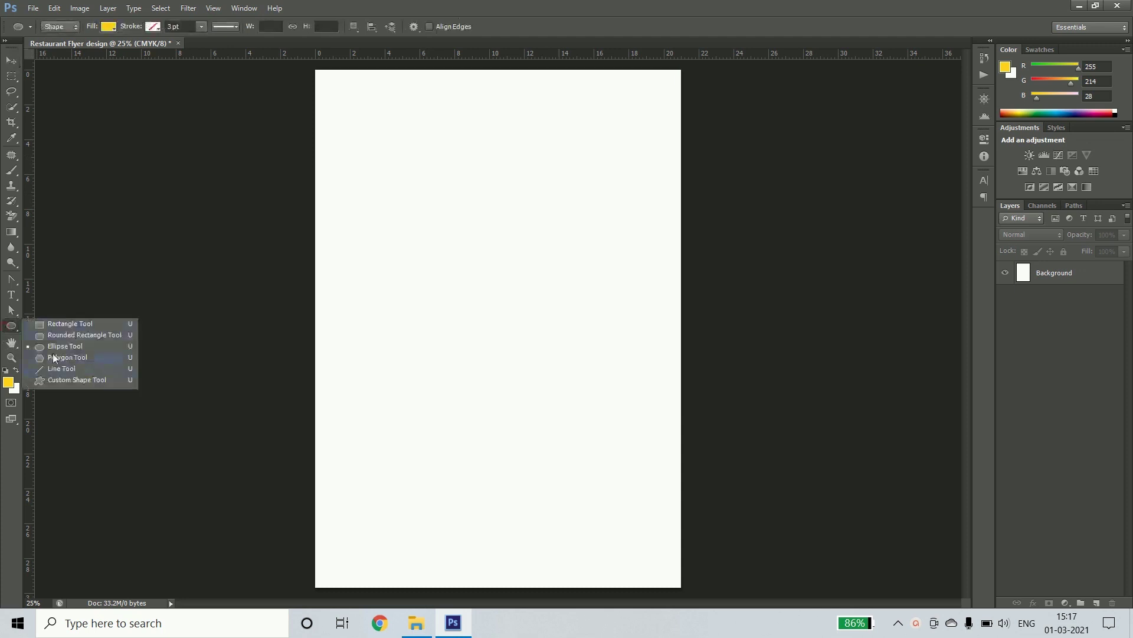
left_click(65, 346)
left_click_drag(440, 248, 548, 357)
key("v")
left_click_drag(494, 54, 494, 301)
left_click_drag(28, 405, 494, 355)
- Delete the circle's left anchor point, turning it into a teardrop shape
key("a")
left_click(455, 341)
left_click(11, 279)
left_click(50, 311)
left_click(440, 302)
left_click(495, 356)
- Snap the anchor to the guide intersection and adjust its handles into a quarter-circle wedge
left_click(11, 279)
left_click(50, 326)
left_click_drag(482, 330, 503, 387)
left_click(11, 312)
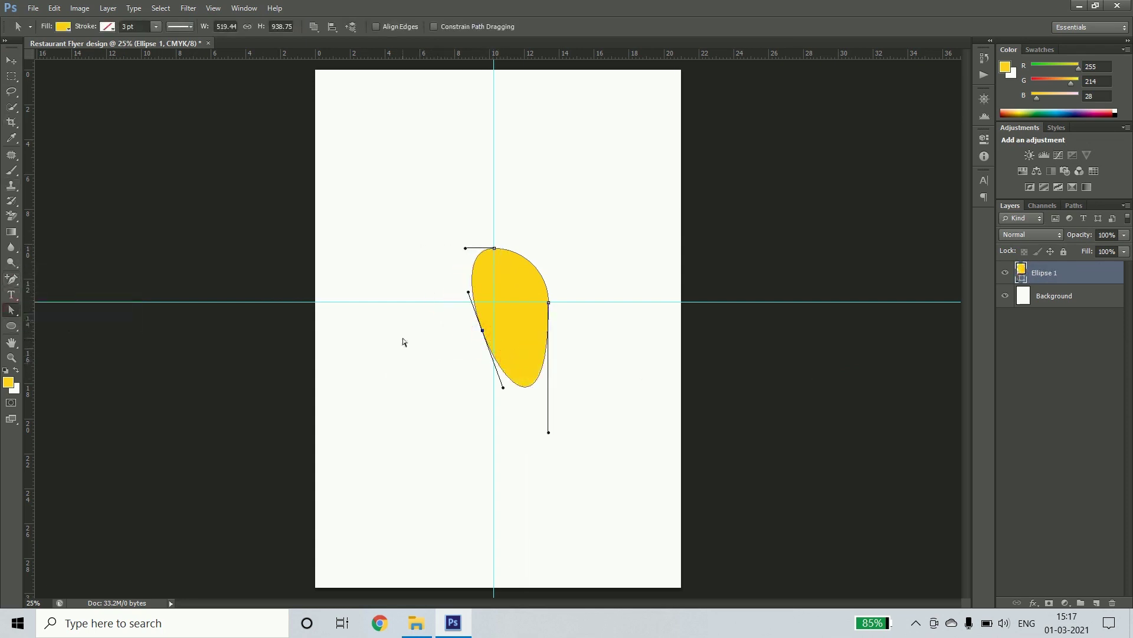
left_click_drag(483, 332, 495, 301)
left_click_drag(549, 434, 548, 303)
left_click_drag(515, 357, 515, 302)
mouse_move(465, 248)
left_mouse_down()
mouse_move(513, 313)
mouse_move(592, 277)
mouse_move(600, 391)
mouse_move(640, 301)
left_mouse_up()
- Flip the wedge and scale it to about 65% in the page's top-right corner
key("v")
key("Escape")
left_click_drag(528, 332, 486, 298)
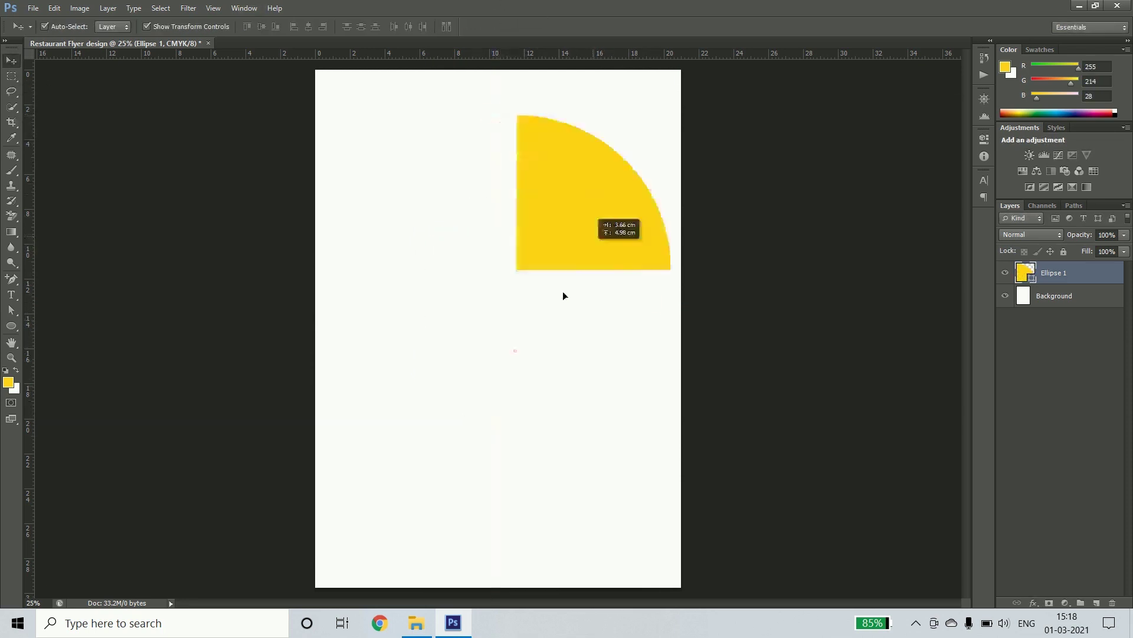
left_click_drag(552, 349, 397, 197)
left_click_drag(523, 267, 641, 131)
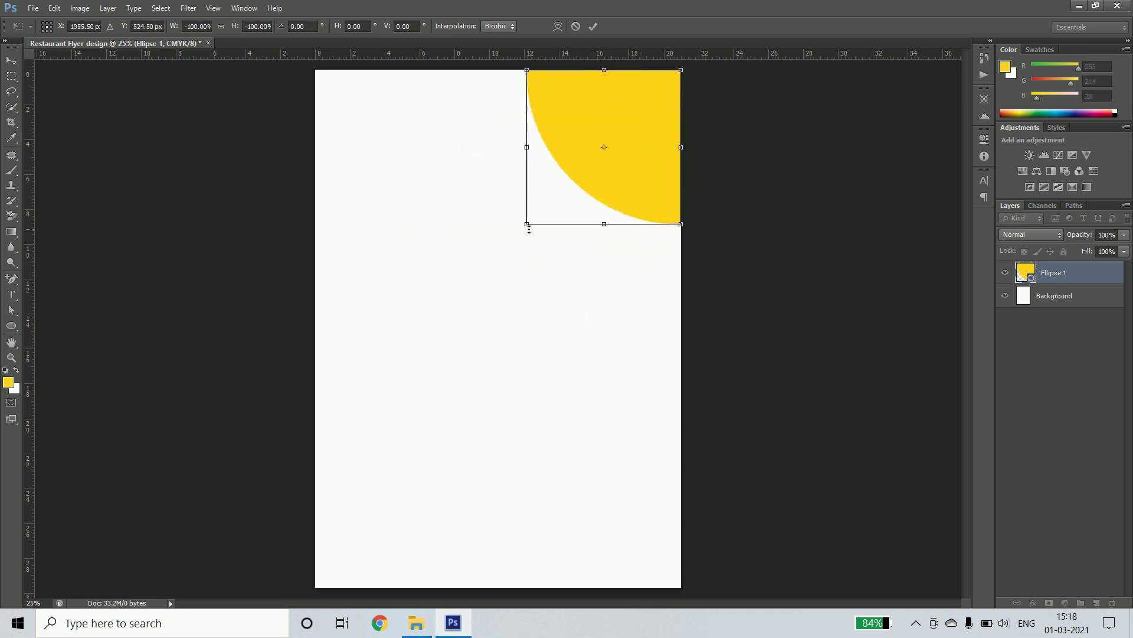
left_click_drag(529, 228, 595, 189)
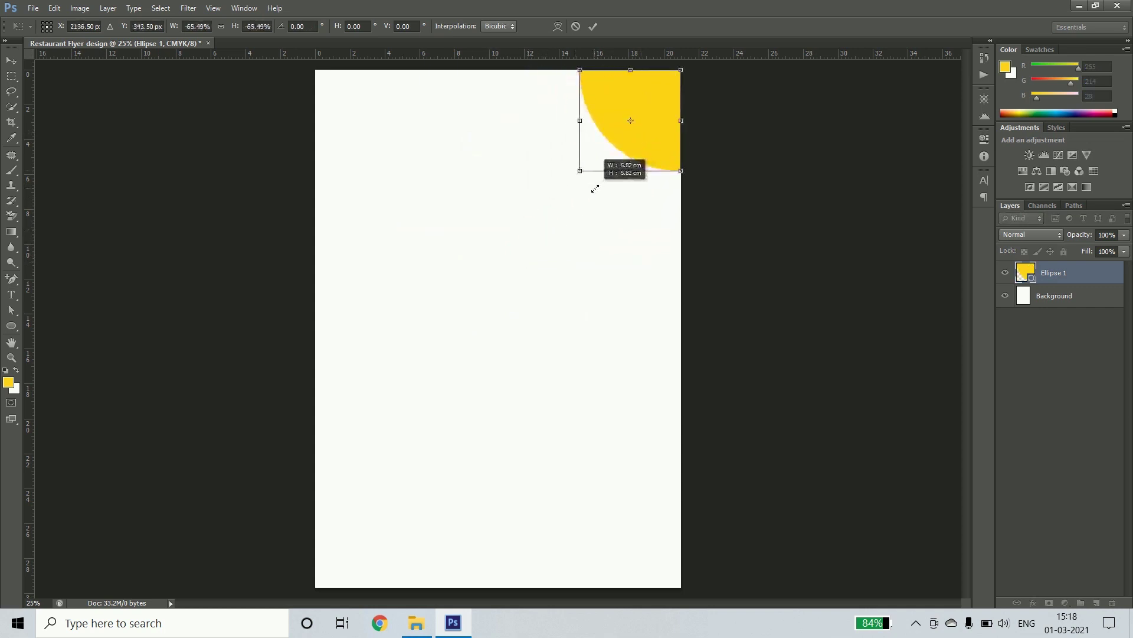
left_click_drag(595, 188, 622, 194)
key("Return")
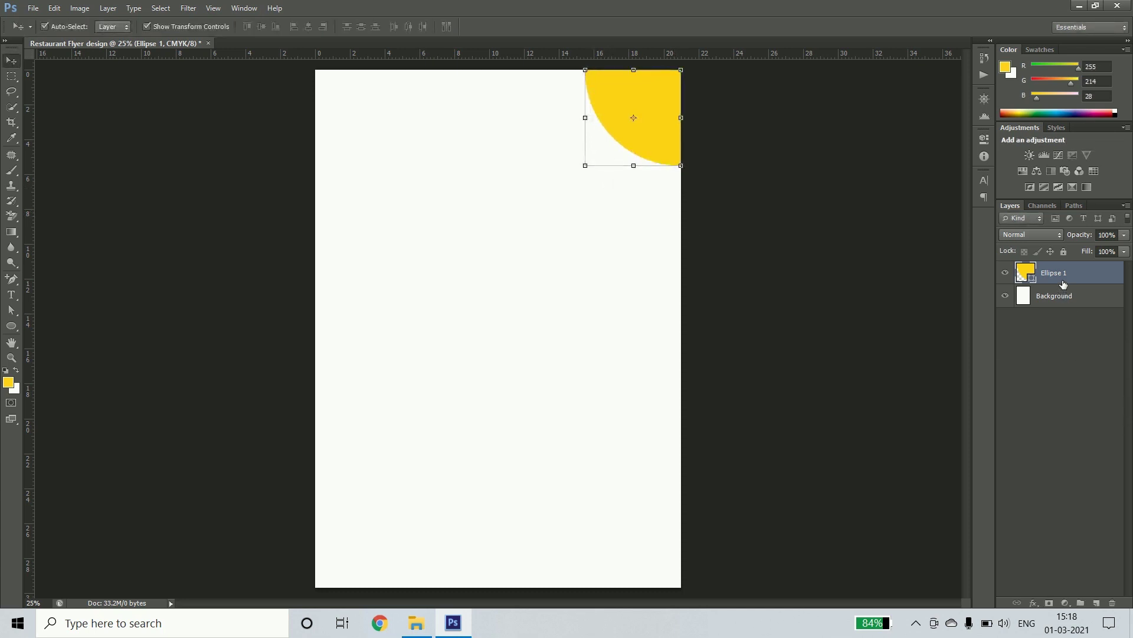
double_click(1055, 273)
type("Logo-BG")
- Name the layer 'Logo-BG', duplicate it as 'Logo-BG copy', and slightly enlarge the yellow wedge
key("Return")
right_click(1071, 273)
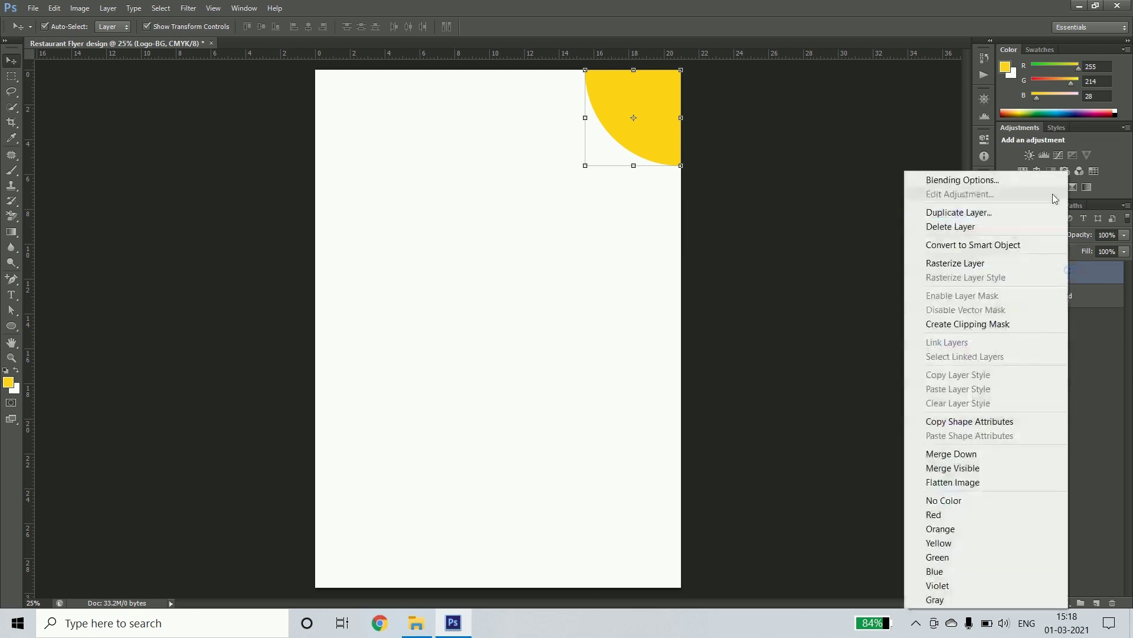
left_click(1057, 205)
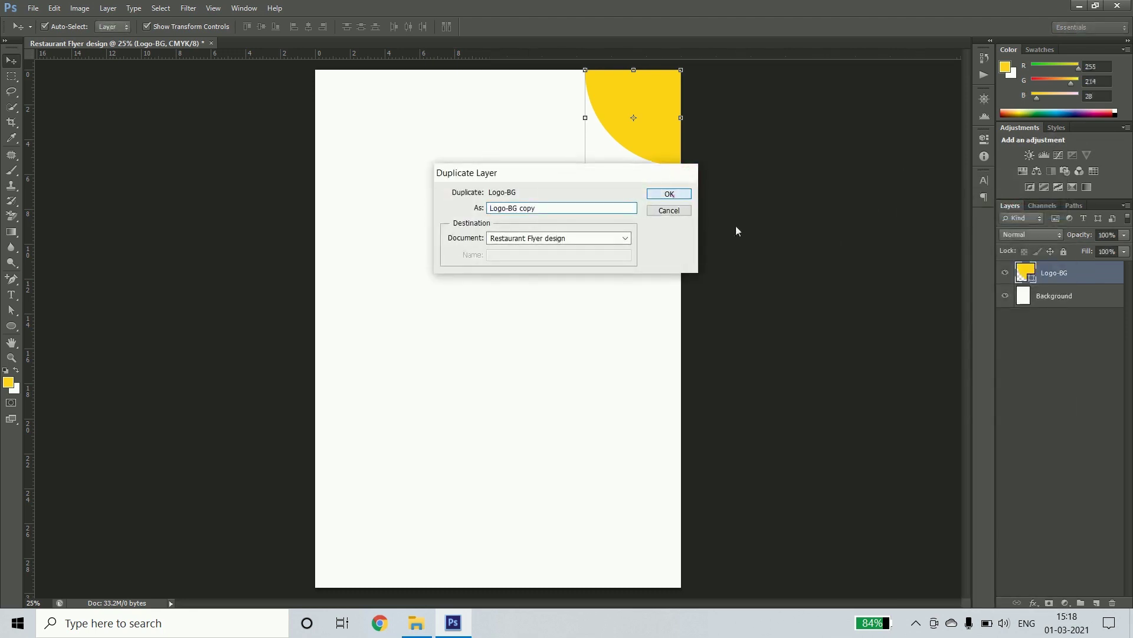
left_click(670, 193)
key("alt+bracketleft")
left_click_drag(584, 167, 574, 176)
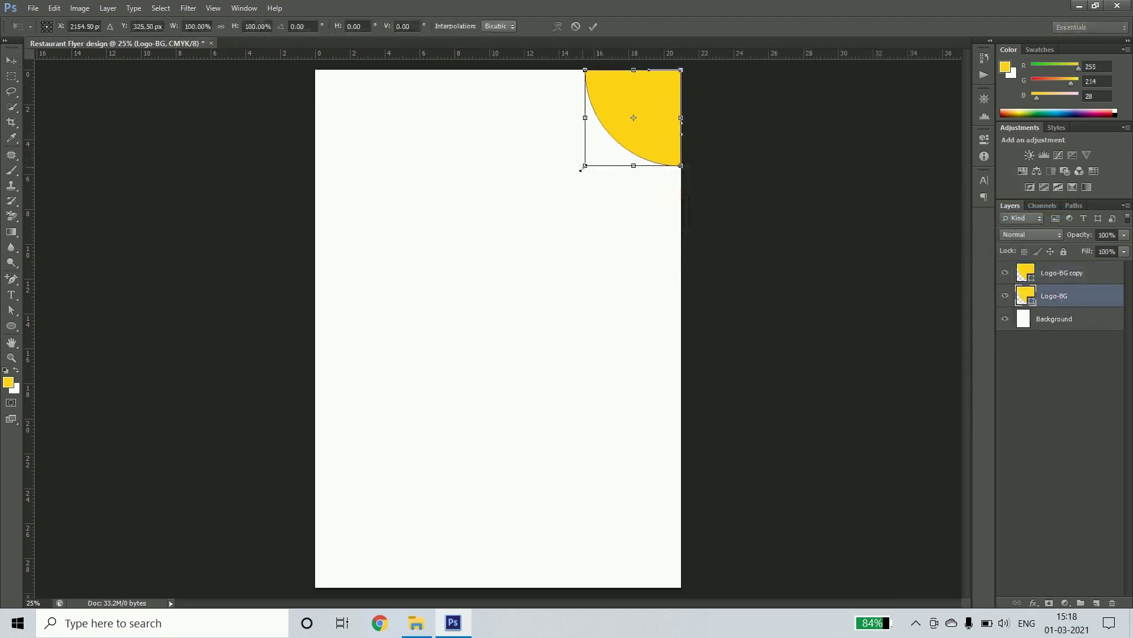
key("Return")
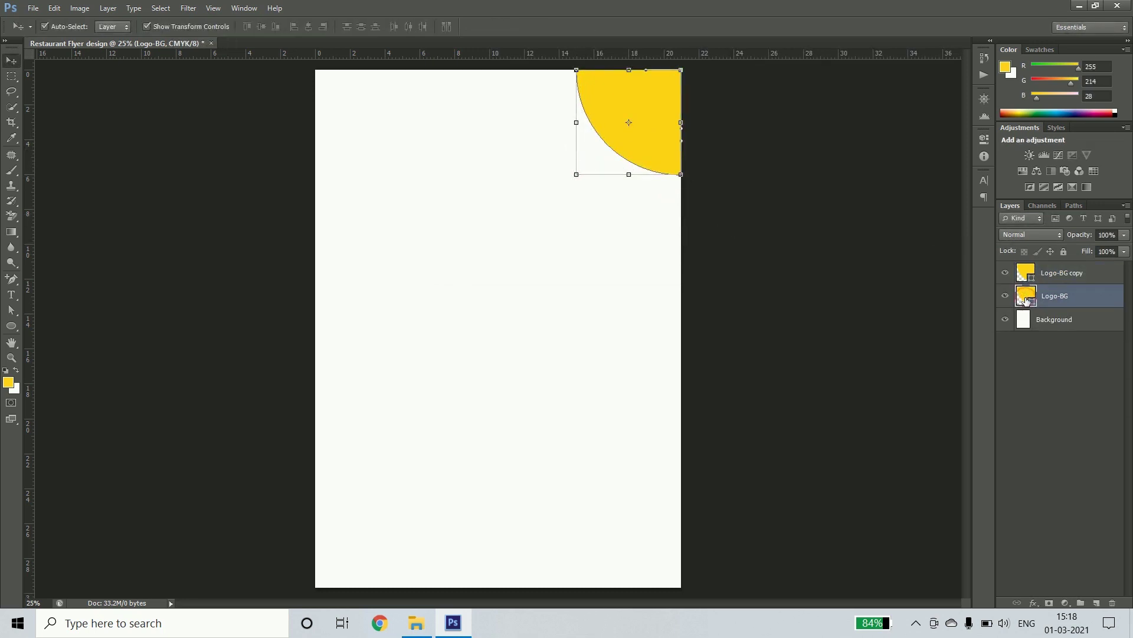
- Set the Logo-BG copy's fill colour to dark grey #333333
left_click(1052, 277)
double_click(1026, 273)
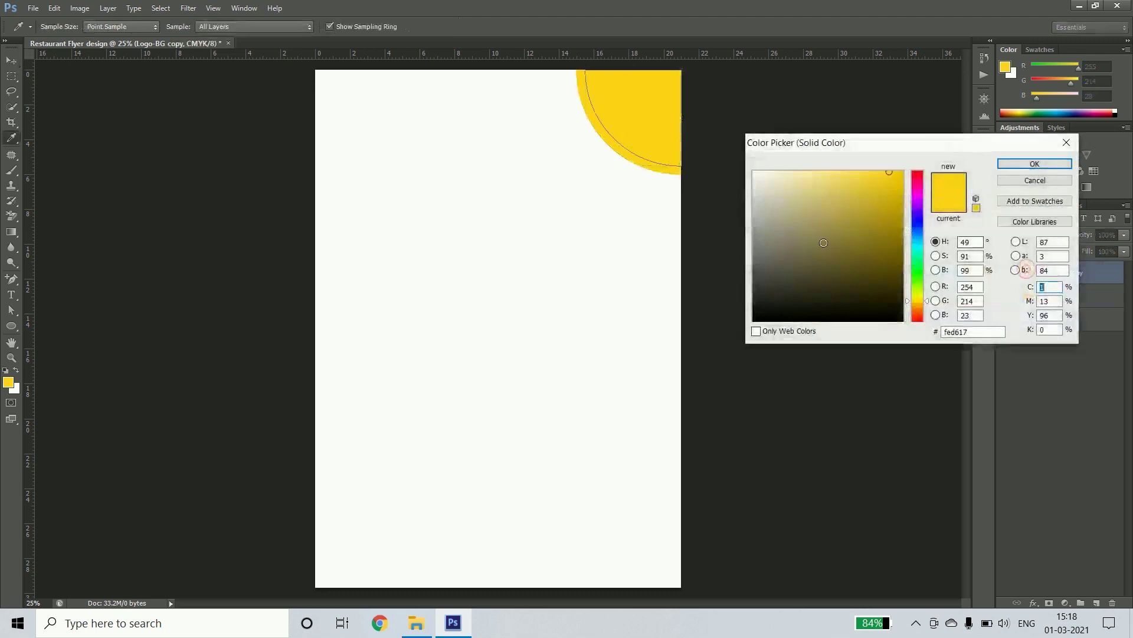
left_click(754, 310)
mouse_move(754, 313)
left_mouse_down()
mouse_move(759, 287)
mouse_move(753, 302)
left_mouse_up()
left_click(754, 291)
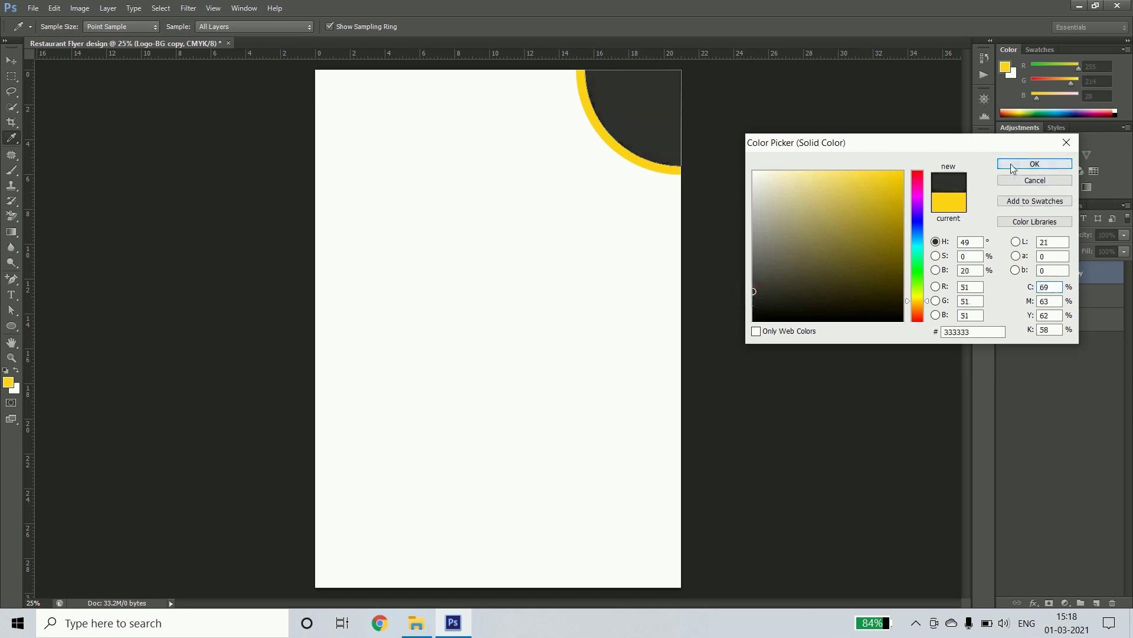
left_click(1035, 164)
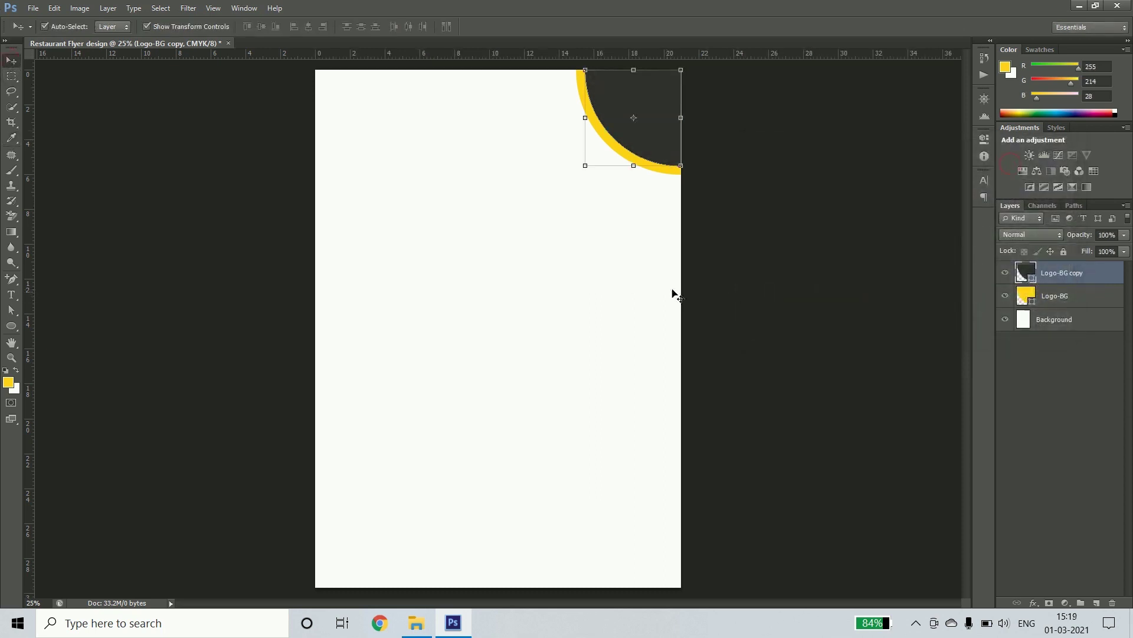
- Resize the yellow Logo-BG wedge so a yellow arc shows around the grey one
left_click(762, 308)
left_click(643, 167)
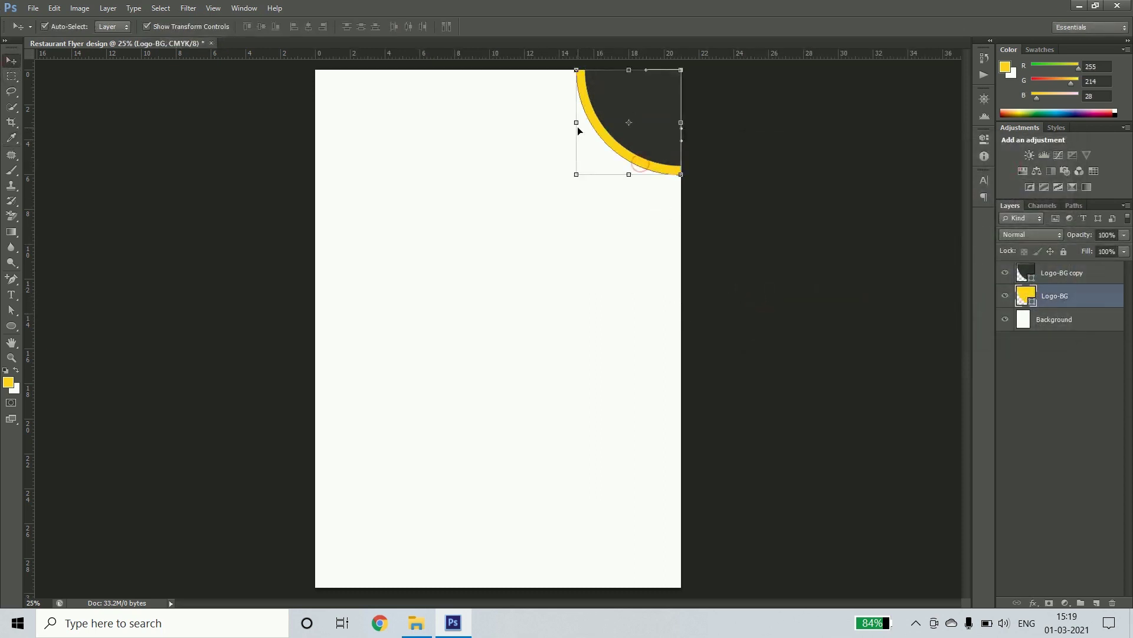
left_click_drag(576, 121, 587, 121)
key("ctrl+plus")
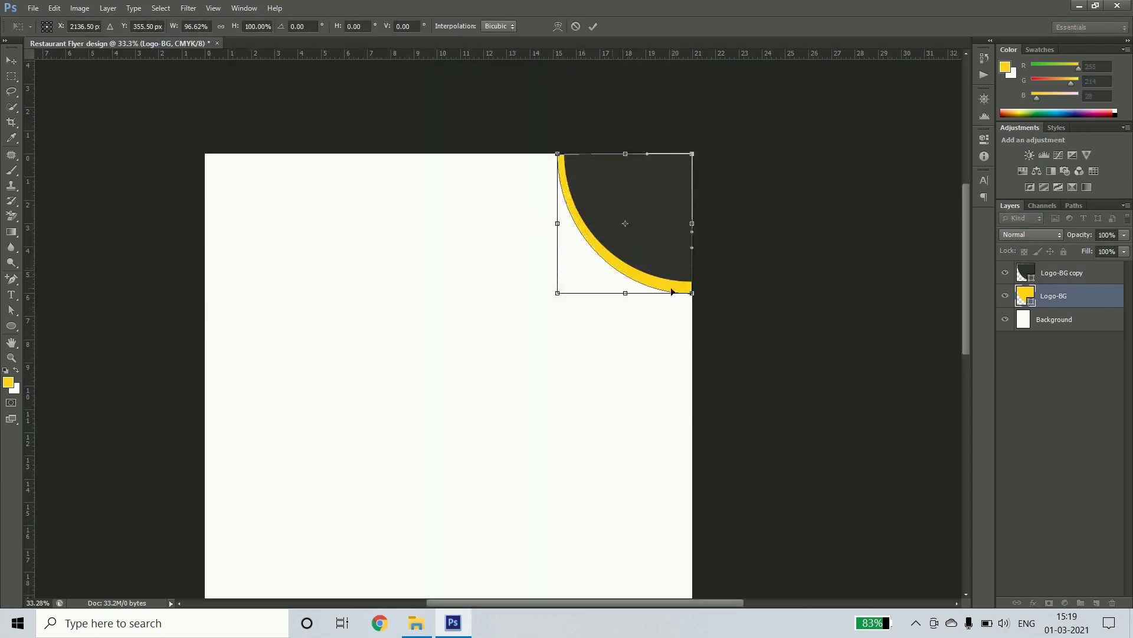
left_click_drag(624, 291, 623, 302)
key("Return")
key("ctrl+minus")
- Duplicate the dark copy with no fill and offset the outline arc left and down
right_click(1057, 272)
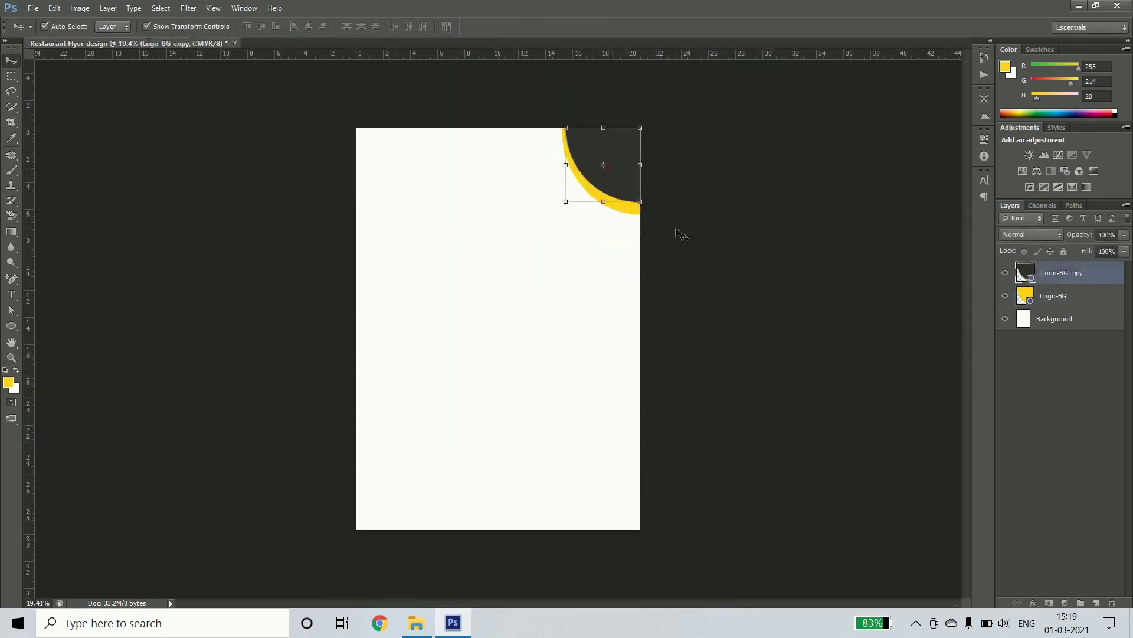
left_click(971, 212)
key("Return")
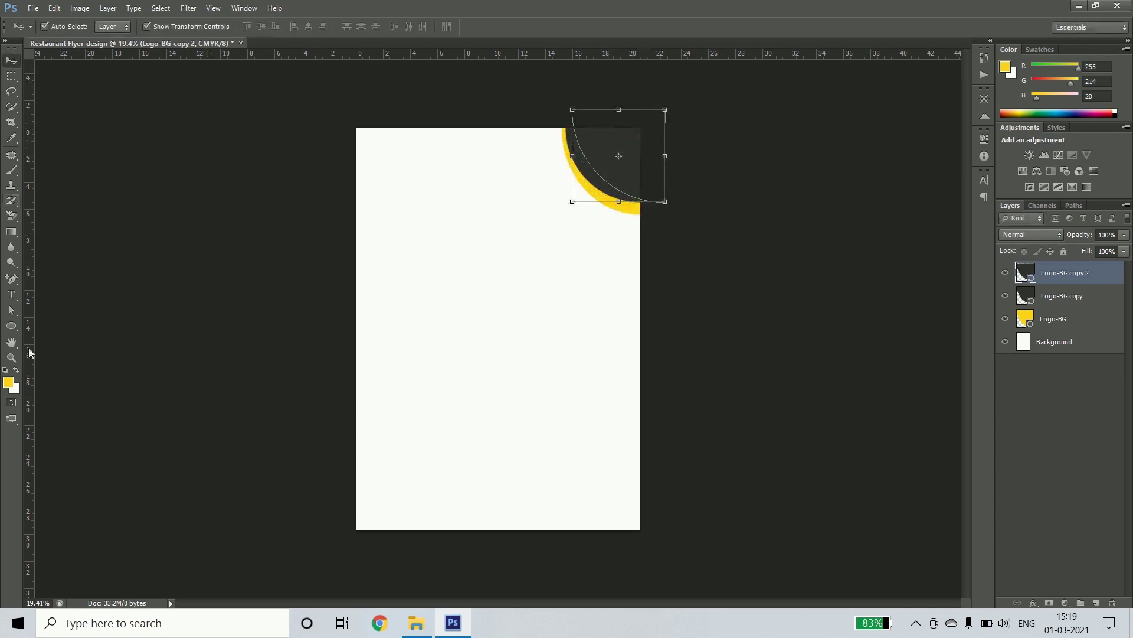
left_click(12, 325)
left_click(108, 26)
left_click(101, 49)
key("Return")
key("v")
mouse_move(618, 186)
left_mouse_down()
mouse_move(603, 195)
mouse_move(650, 212)
left_mouse_up()
- Fill the Background layer with the dark grey colour
right_click(1087, 275)
left_click(818, 231)
left_click(1049, 345)
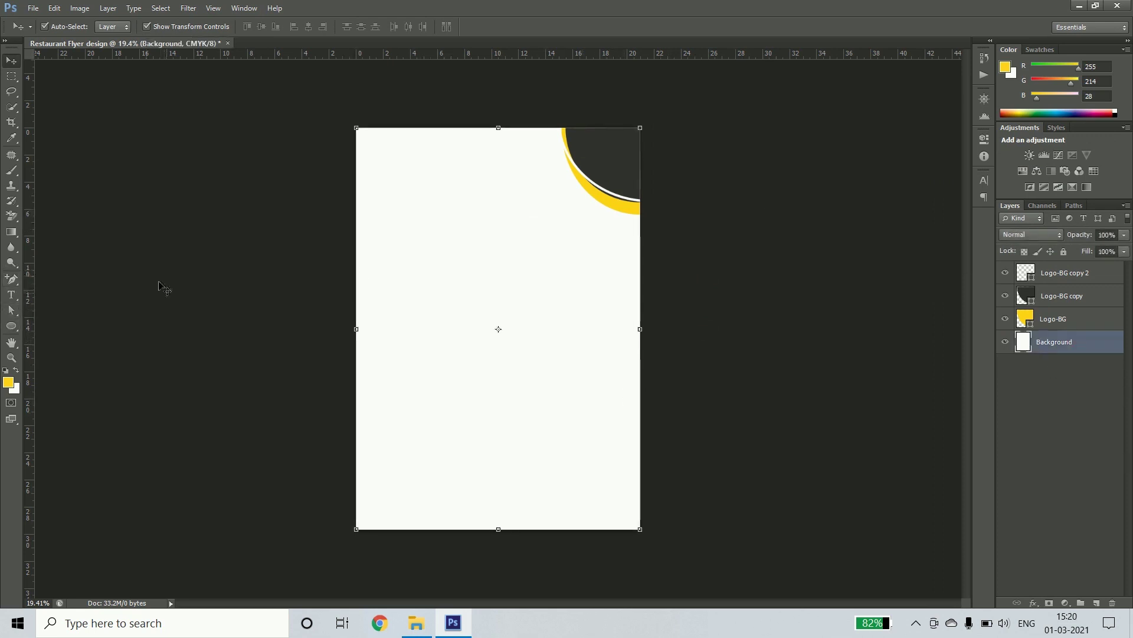
key("i")
left_click(608, 153)
key("alt+BackSpace")
- Duplicate the yellow Logo-BG wedge to the top and rotate it 90° counter-clockwise
key("v")
left_click_drag(608, 183, 433, 339)
left_click(1053, 318)
key("ctrl+j")
key("ctrl+shift+bracketright")
mouse_move(646, 258)
left_mouse_down()
mouse_move(447, 463)
mouse_move(499, 304)
left_mouse_up()
left_click_drag(406, 338, 440, 355)
key("Return")
key("z")
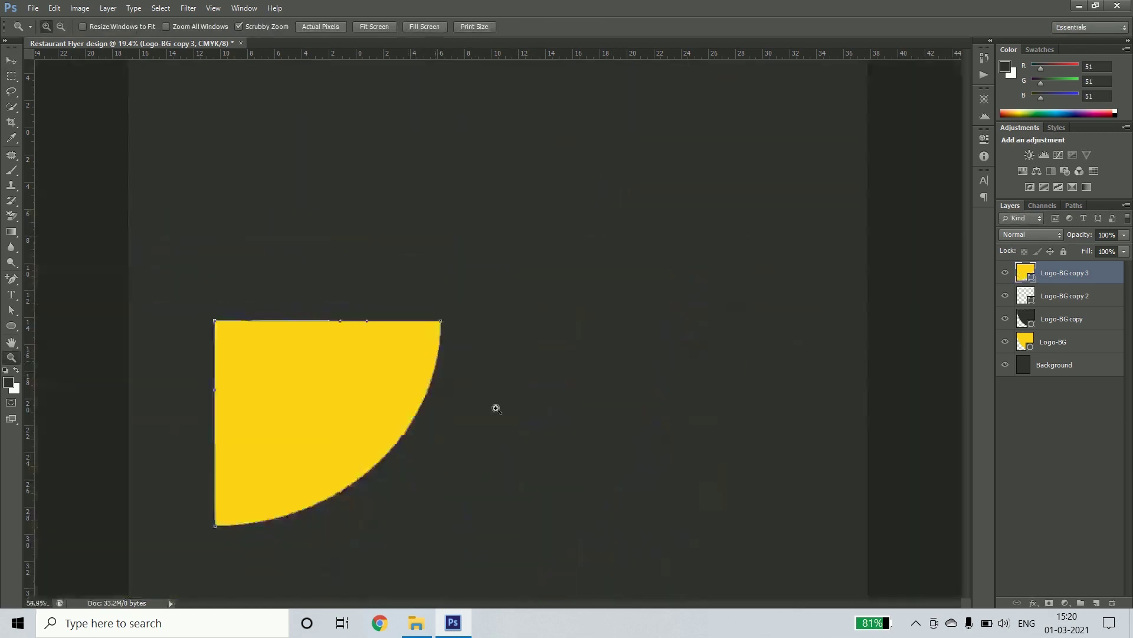
mouse_move(537, 380)
left_mouse_down()
mouse_move(416, 374)
mouse_move(488, 251)
left_mouse_up()
- Rotate, enlarge and fit the yellow quarter-circle into the page's bottom-left corner
key("v")
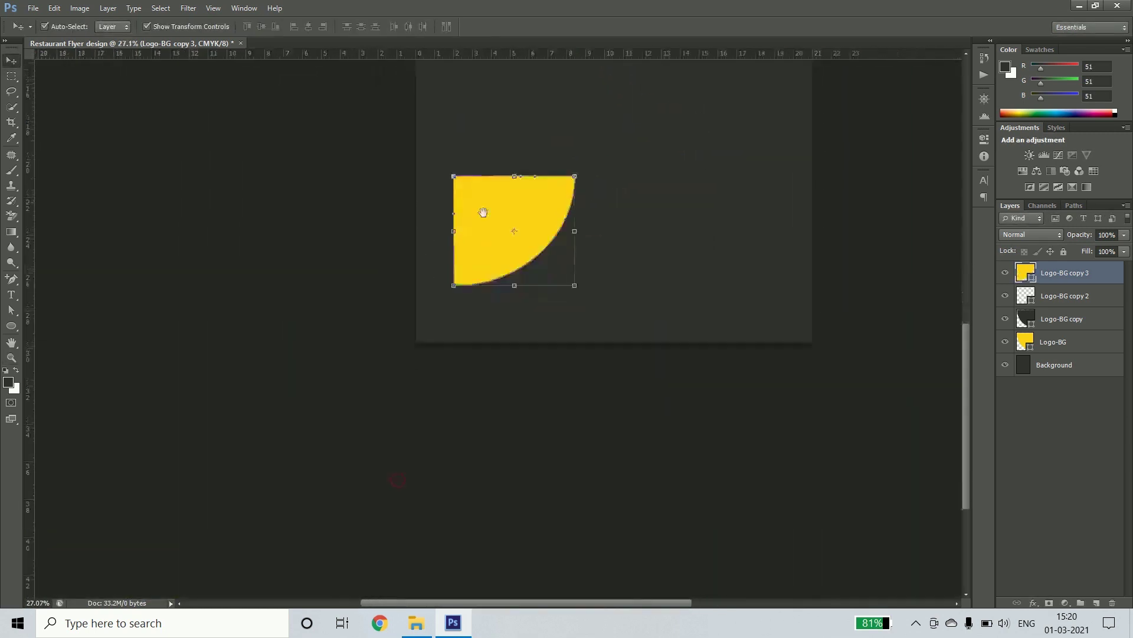
key("ctrl+t")
left_click_drag(576, 270, 579, 139)
key("ctrl+minus")
left_click_drag(468, 410, 567, 331)
left_click_drag(460, 452, 426, 491)
left_click_drag(513, 363, 533, 334)
left_click_drag(442, 334, 440, 378)
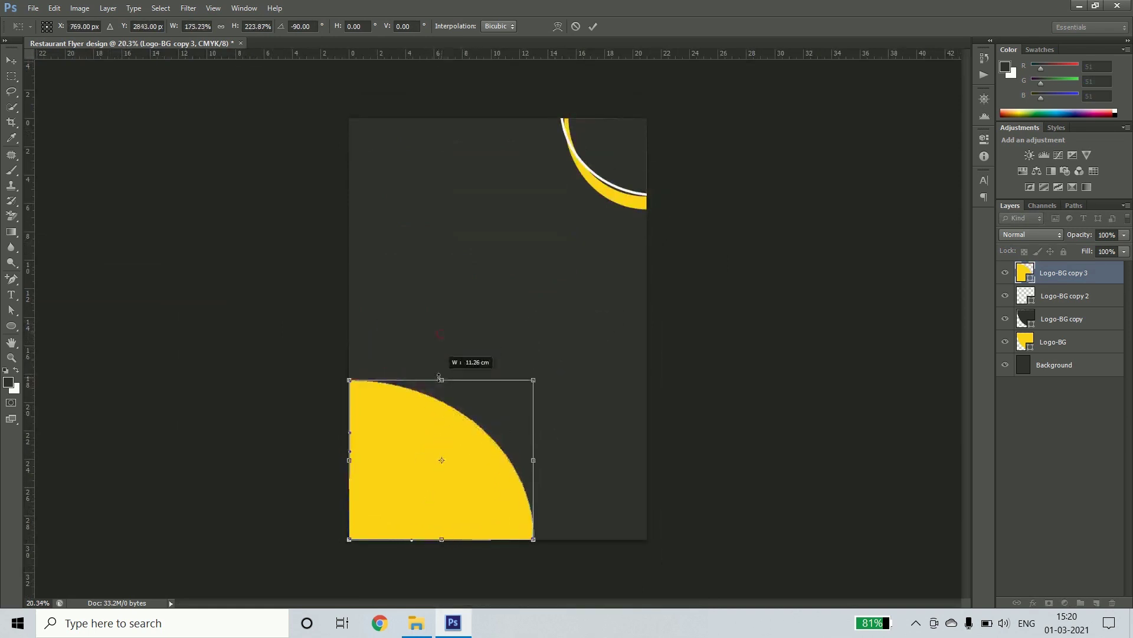
key("Return")
left_click_drag(445, 491, 444, 495)
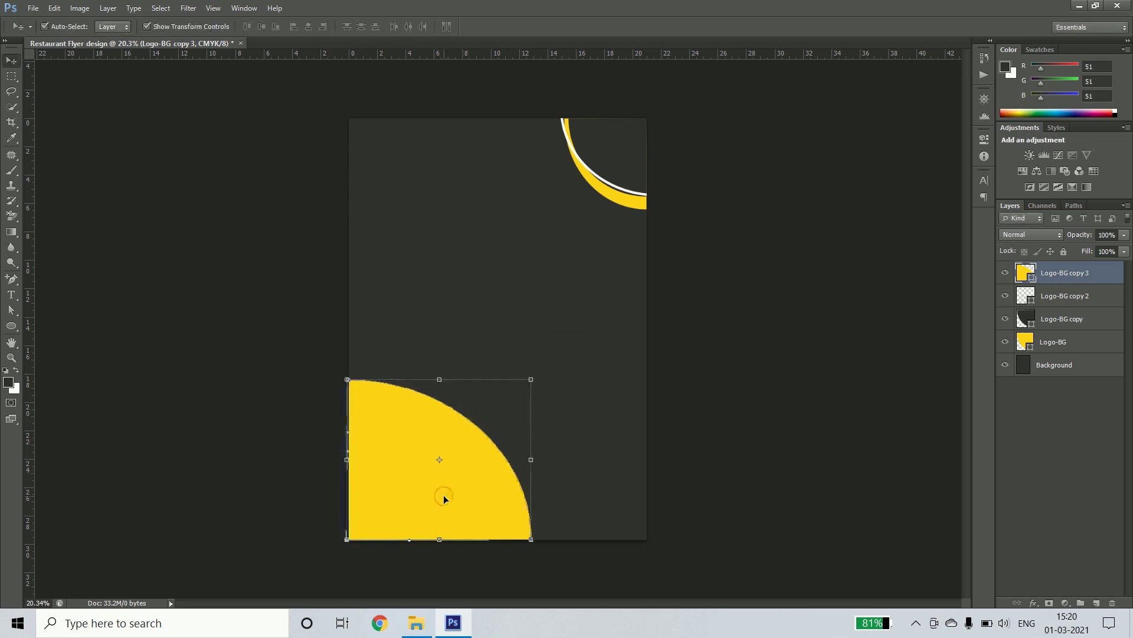
left_click(443, 495)
- Add a copy offset to the left and fill it with the dark page colour
left_click_drag(461, 493, 440, 497)
double_click(1026, 272)
left_click(576, 305)
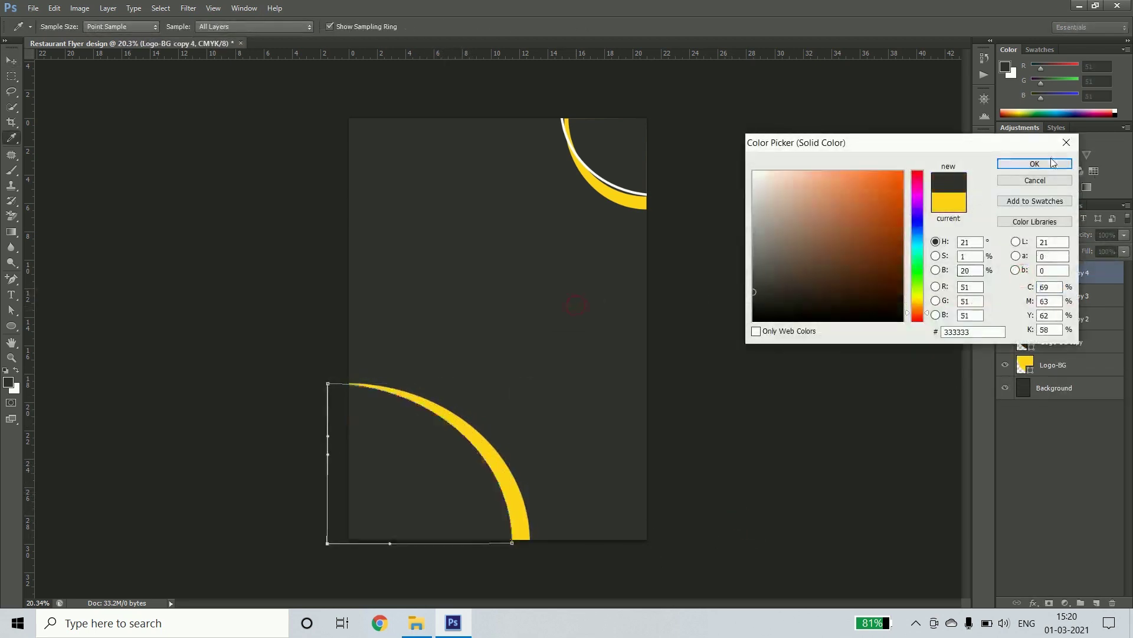
left_click(1053, 163)
- Rotate a copy of the white outline arc into the bottom-left corner and bring it to the top
key("ctrl+t")
mouse_move(590, 164)
left_mouse_down()
mouse_move(458, 513)
mouse_move(469, 378)
mouse_move(429, 492)
mouse_move(422, 482)
left_mouse_up()
key("Return")
key("ctrl+shift+bracketright")
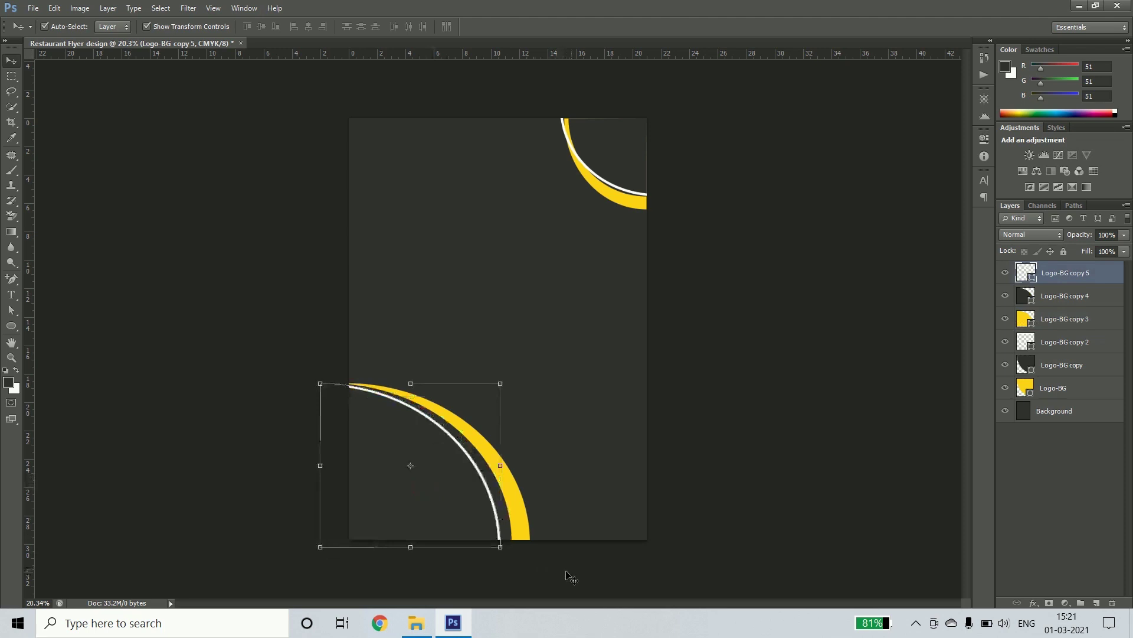
left_click_drag(472, 431, 582, 459)
- Flip the yellow copy horizontally and scale it larger toward the bottom-right
key("ctrl+t")
right_click(579, 458)
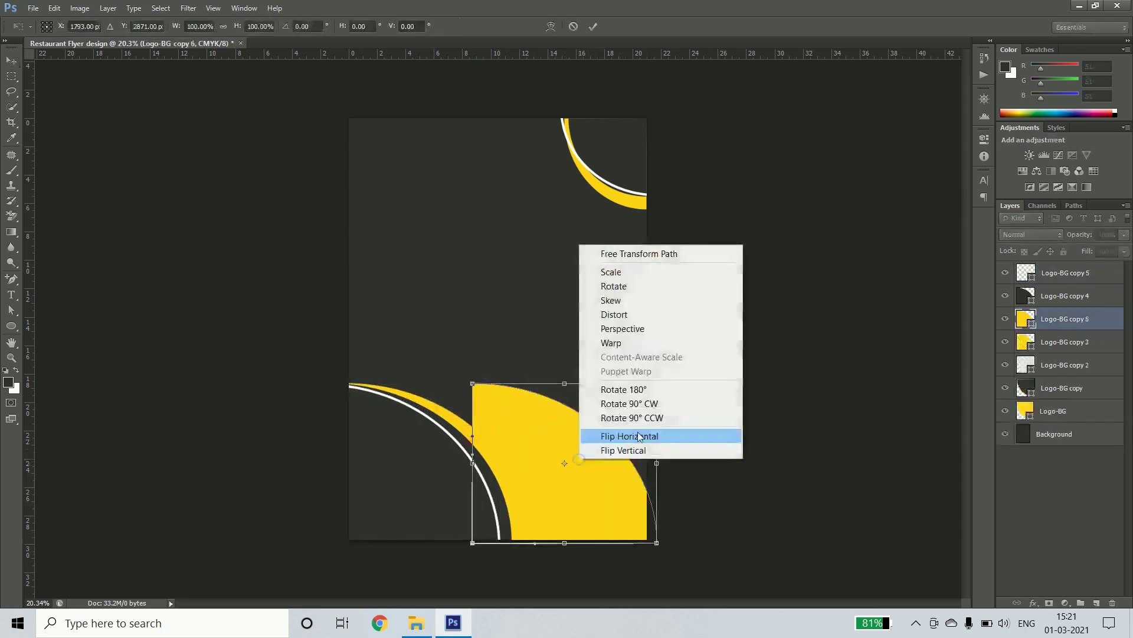
left_click(639, 437)
mouse_move(472, 384)
left_mouse_down()
mouse_move(486, 379)
mouse_move(461, 372)
left_mouse_up()
left_click_drag(600, 429, 600, 500)
key("Return")
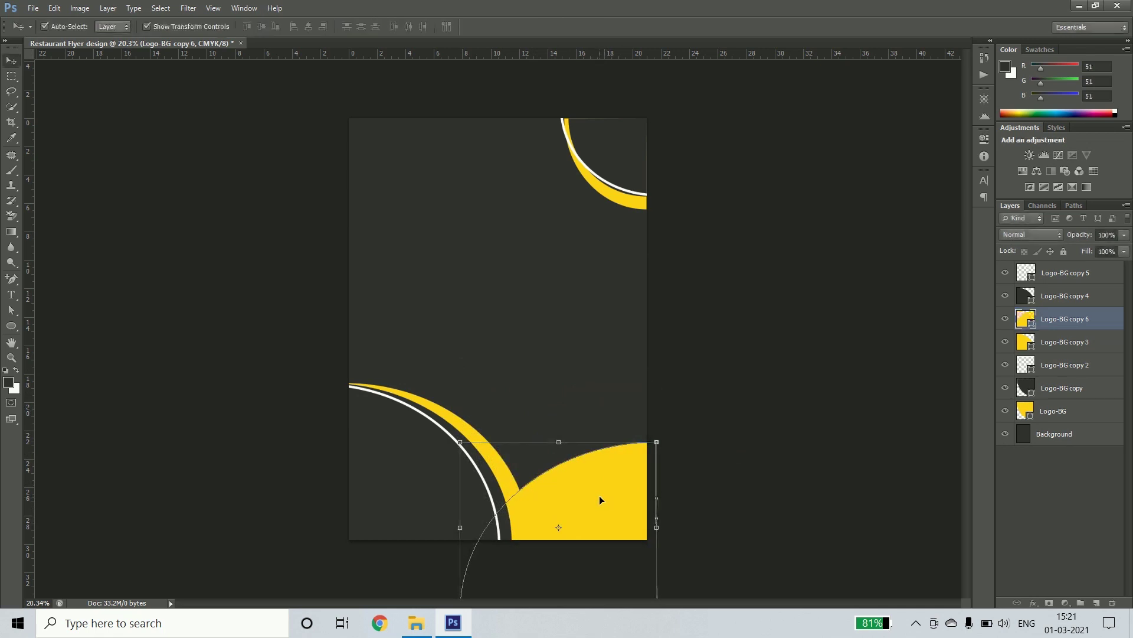
- Duplicate it in dark grey and shift the yellow shape up-right, leaving a thin arc
key("ctrl+j")
double_click(1027, 318)
left_click(406, 229)
key("Return")
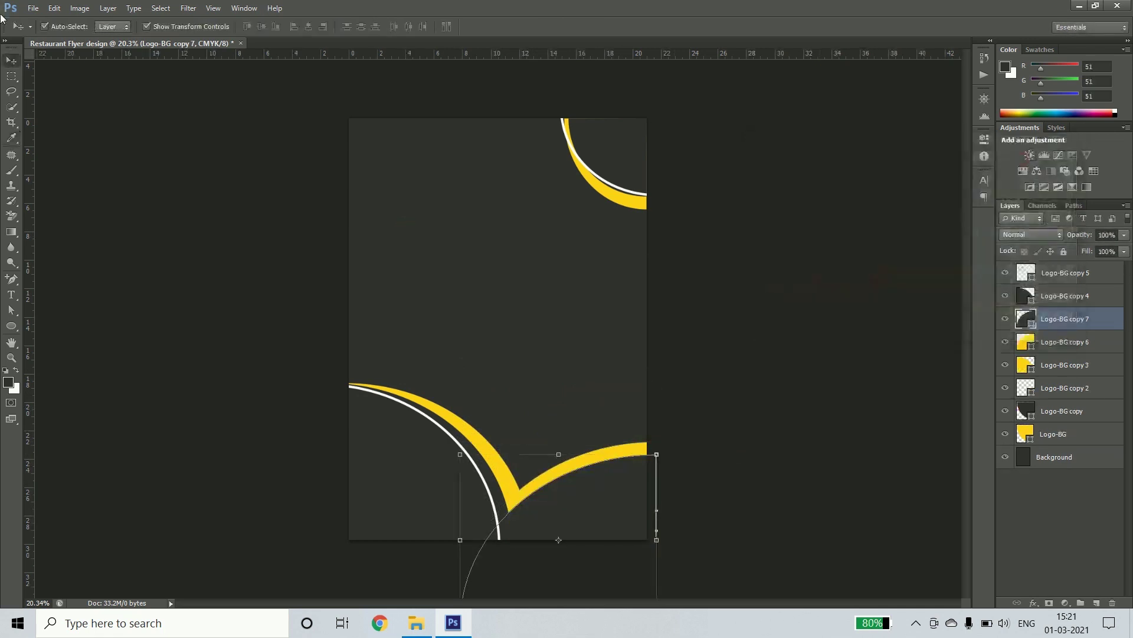
left_click_drag(625, 451, 636, 439)
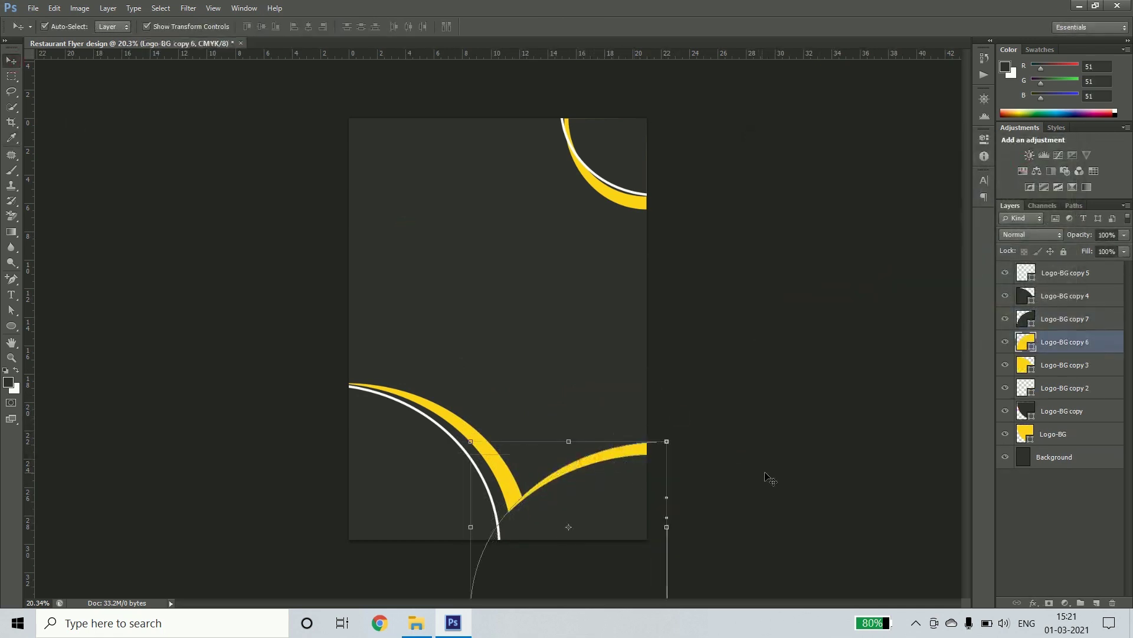
key("shift+Right")
key("shift+Right")
key("shift+Right")
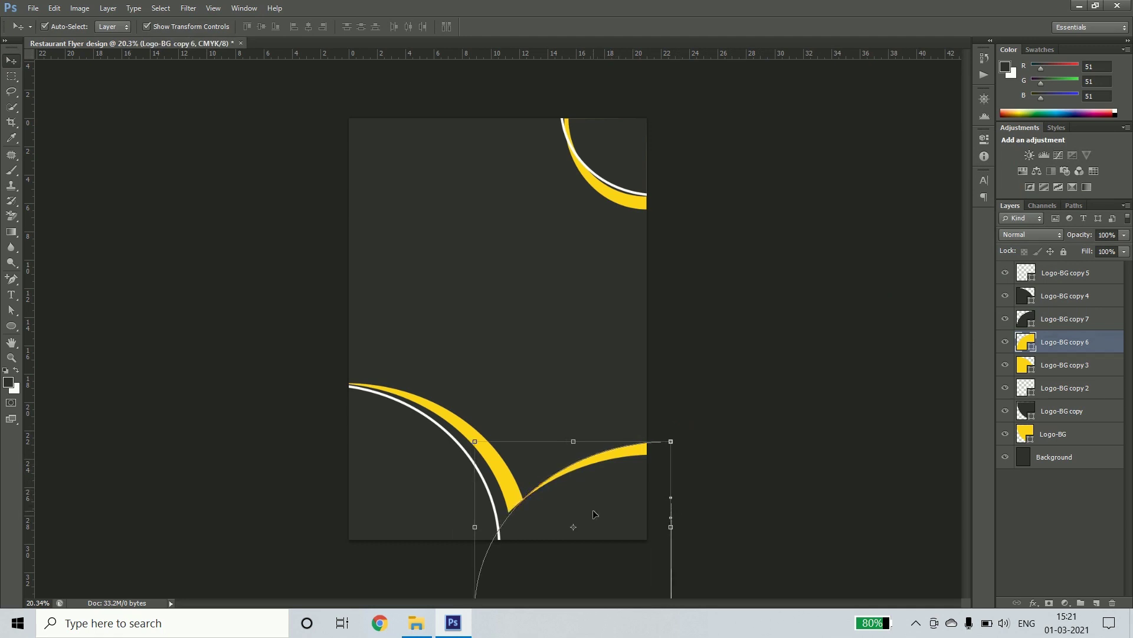
- Move both new layers just above Background and lower the pair on the page
left_click(533, 487, "shift")
key("ctrl+shift+bracketleft")
left_click(735, 460)
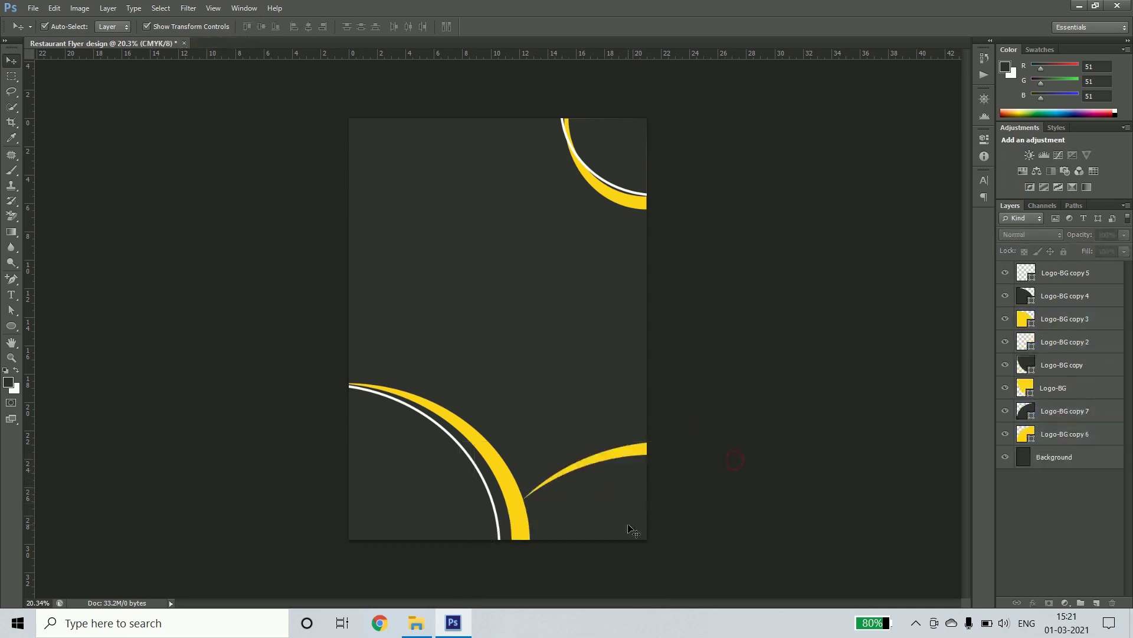
left_click(642, 501)
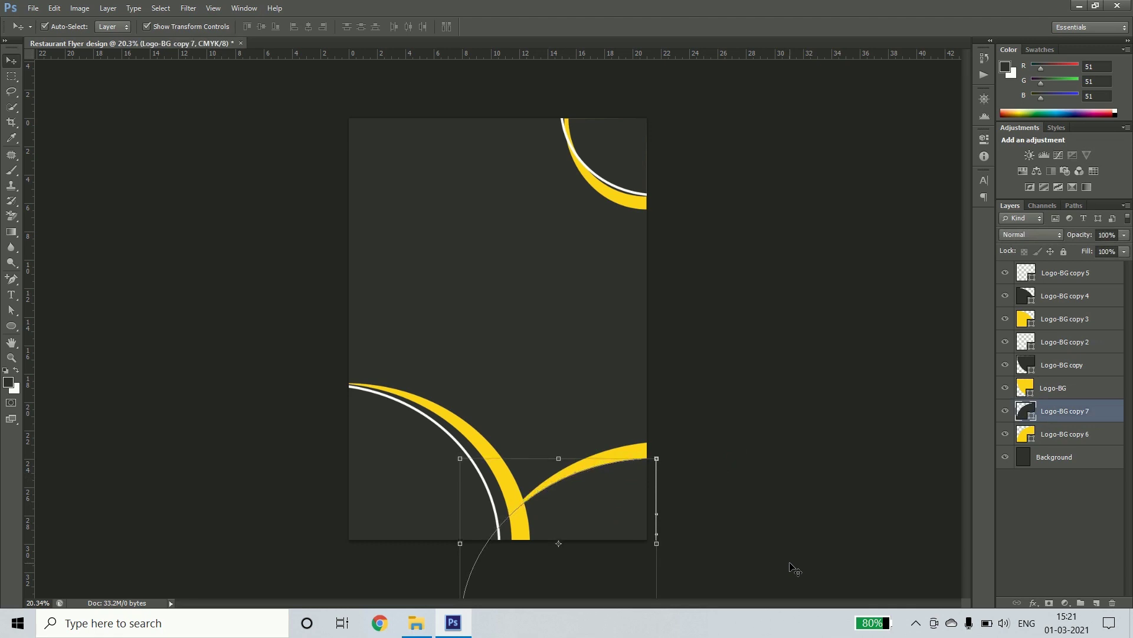
left_click(1085, 437, "shift")
left_click_drag(606, 486, 604, 513)
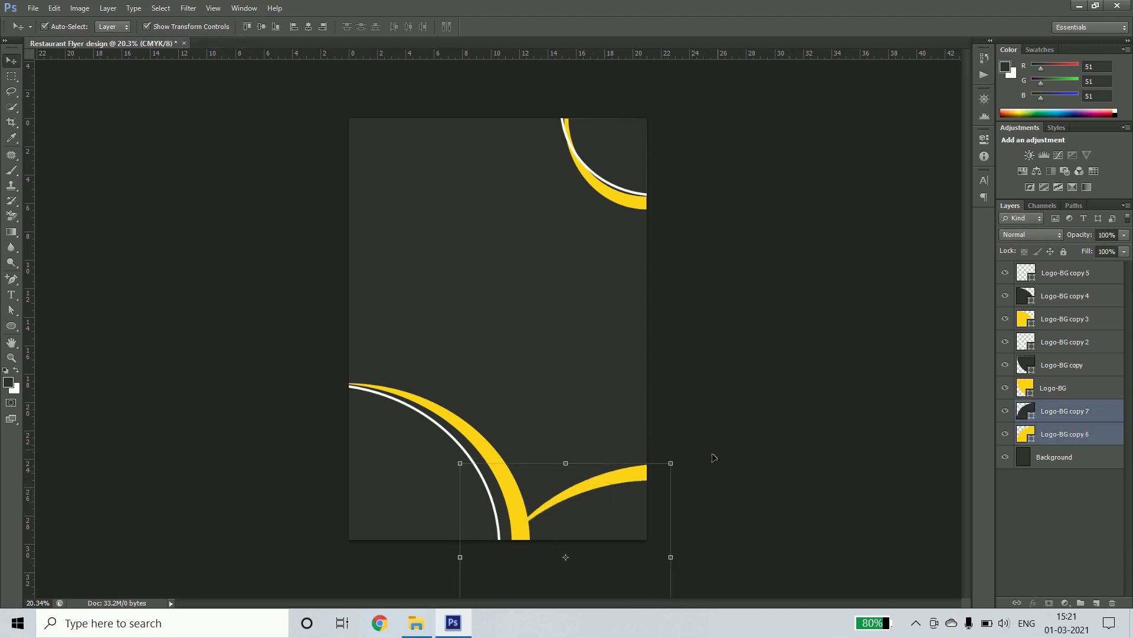
left_click(731, 444)
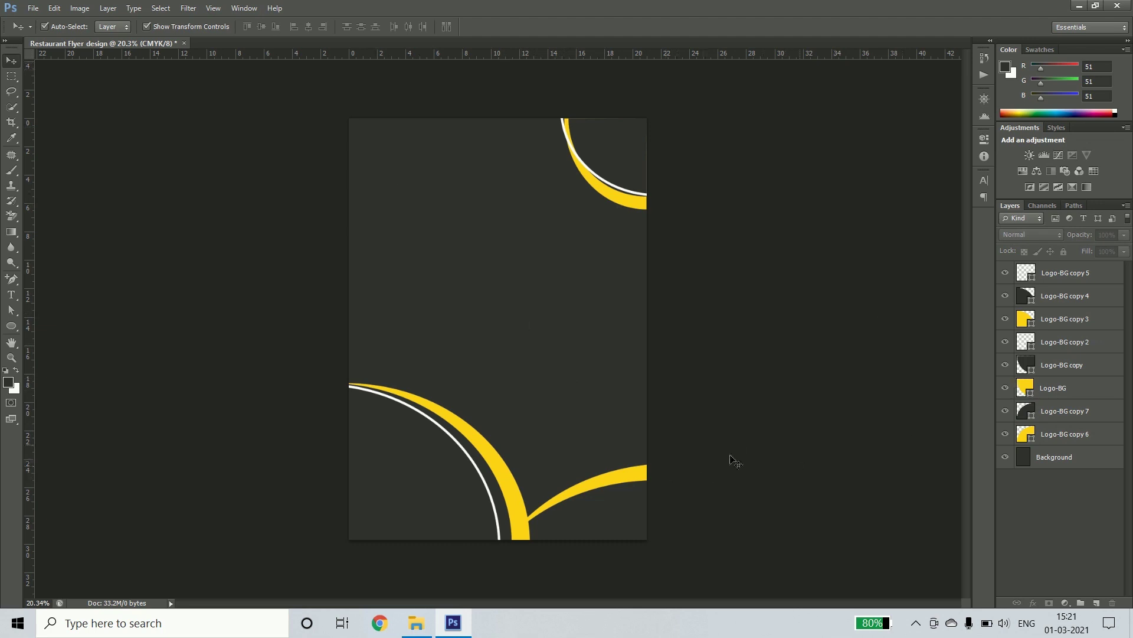
left_click(640, 157)
left_click(767, 319)
- Select every layer down to Background, group them with Ctrl+G, and name the group 'Background'
left_click(1084, 457)
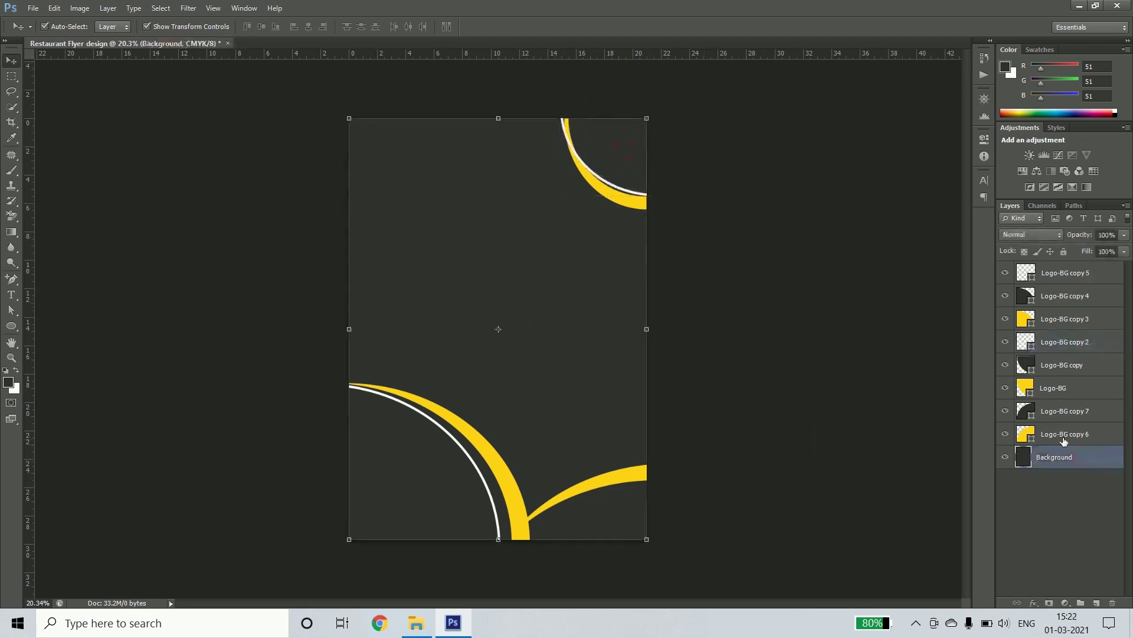
left_click(1077, 282, "shift")
key("ctrl+g")
type("Background")
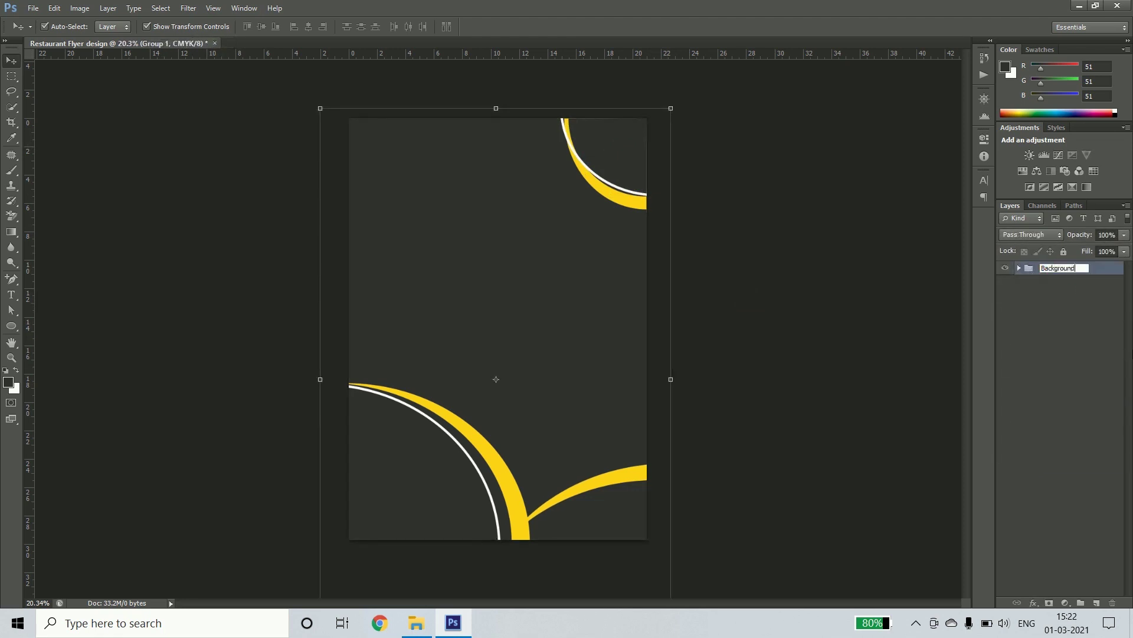
key("Return")
left_click(836, 319)
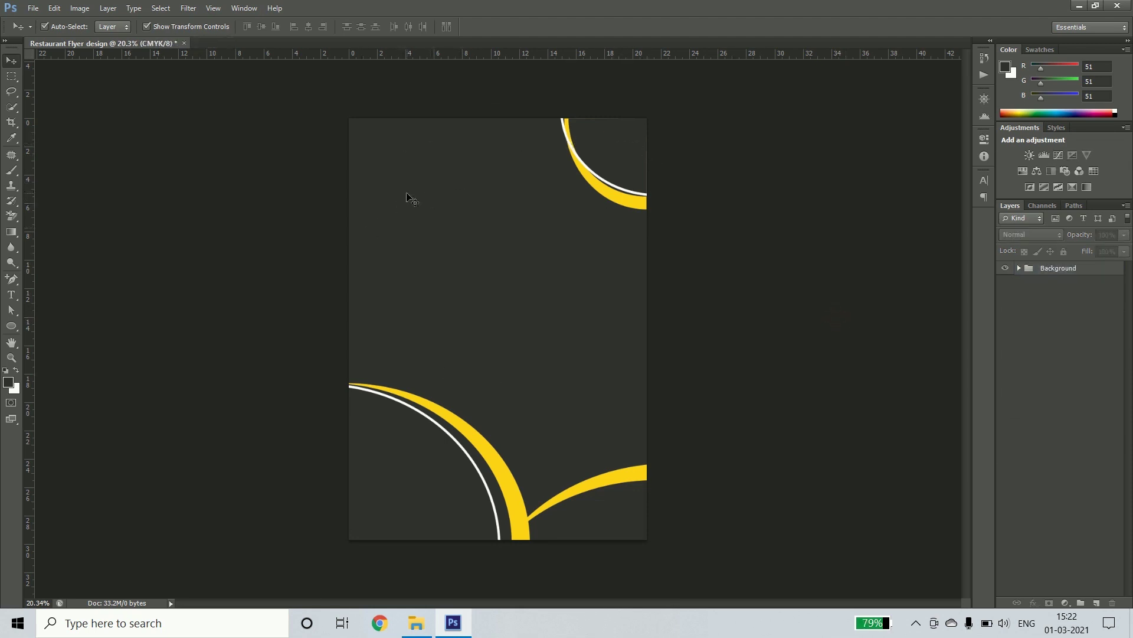
left_click(11, 294)
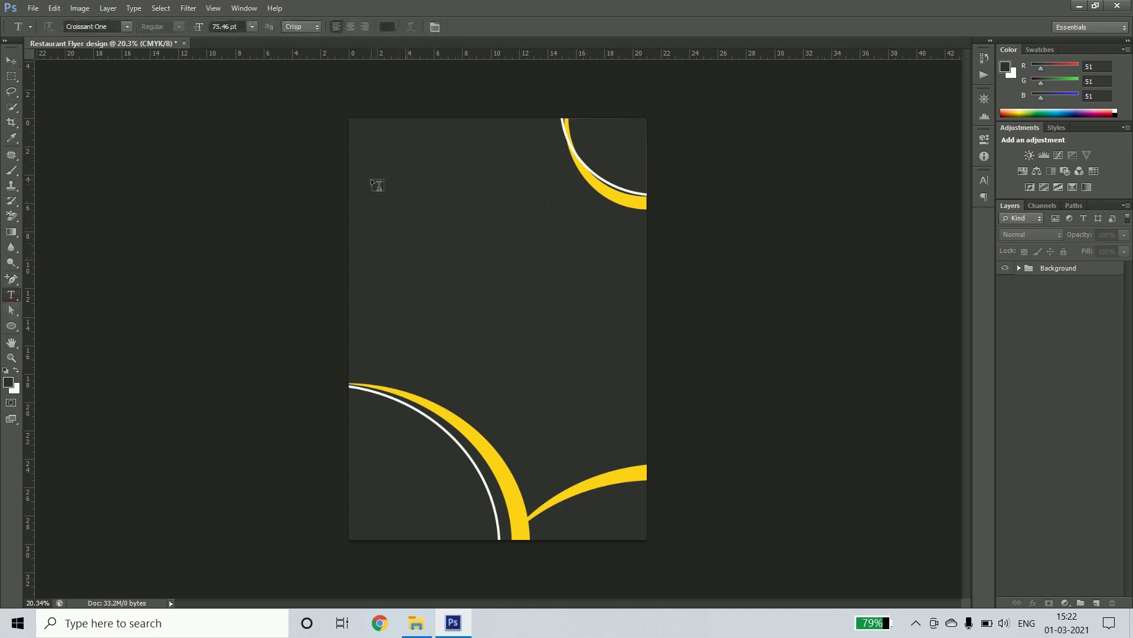
- Add white 'Are You' text in the Avocado Taco font near the top-left
left_click(402, 186)
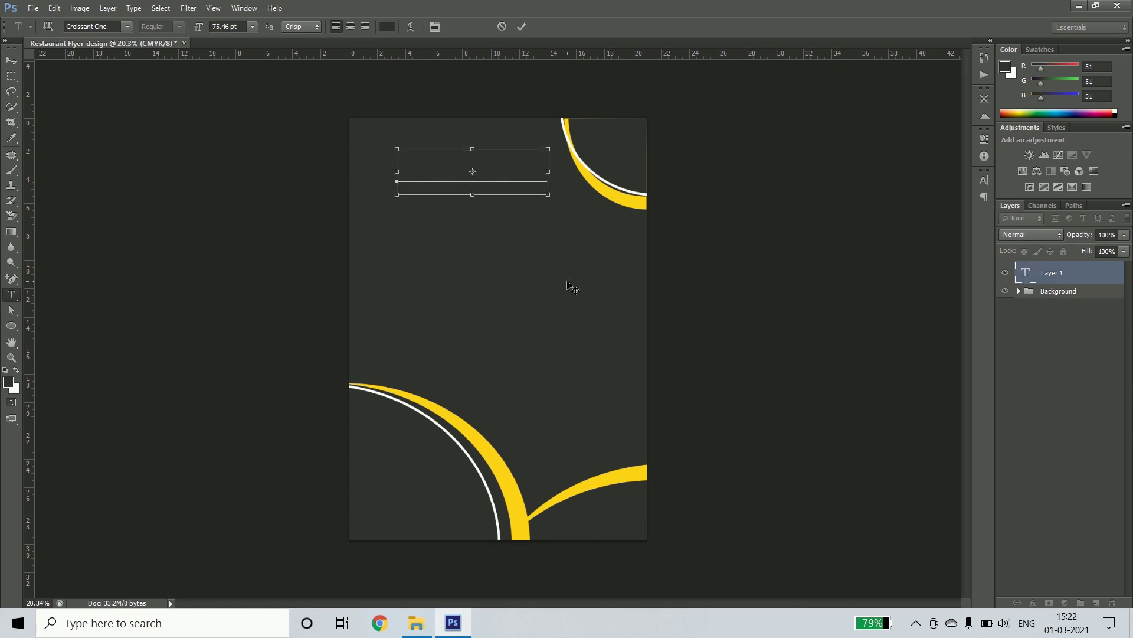
key("ctrl+a")
left_click(387, 27)
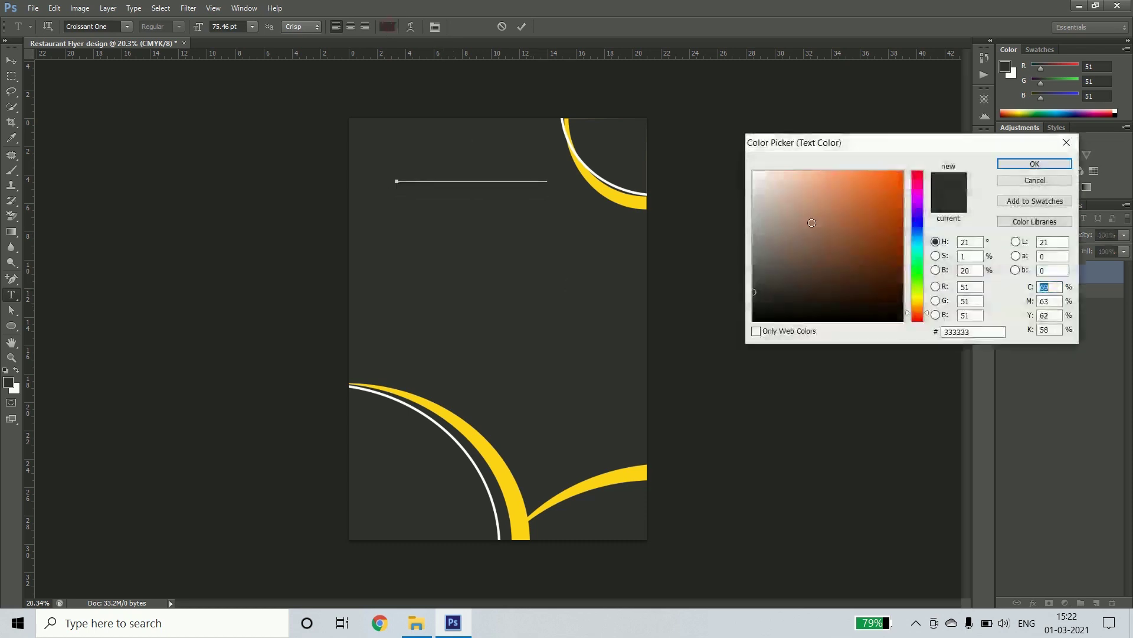
left_click_drag(767, 183, 721, 144)
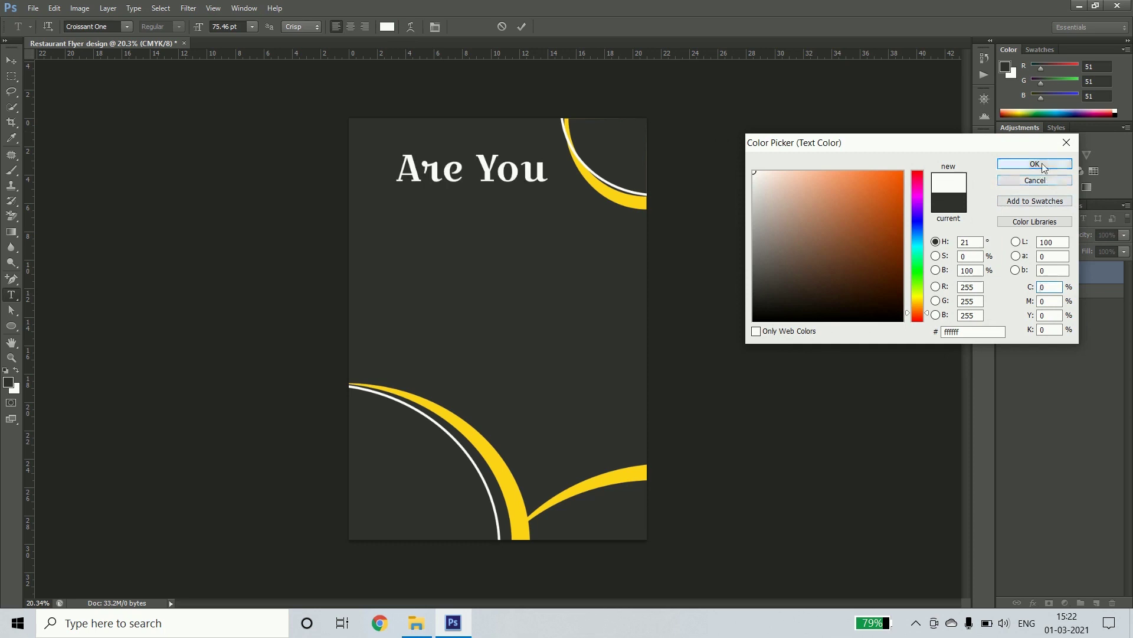
left_click(1035, 163)
type("Avocado Taco")
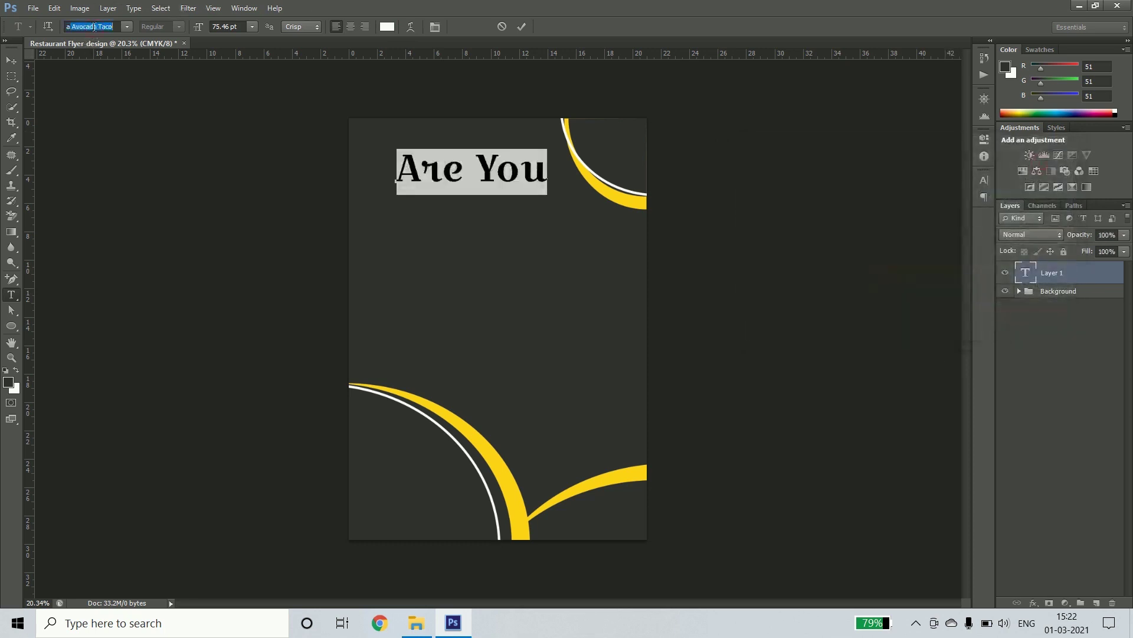
key("Return")
left_click(500, 177)
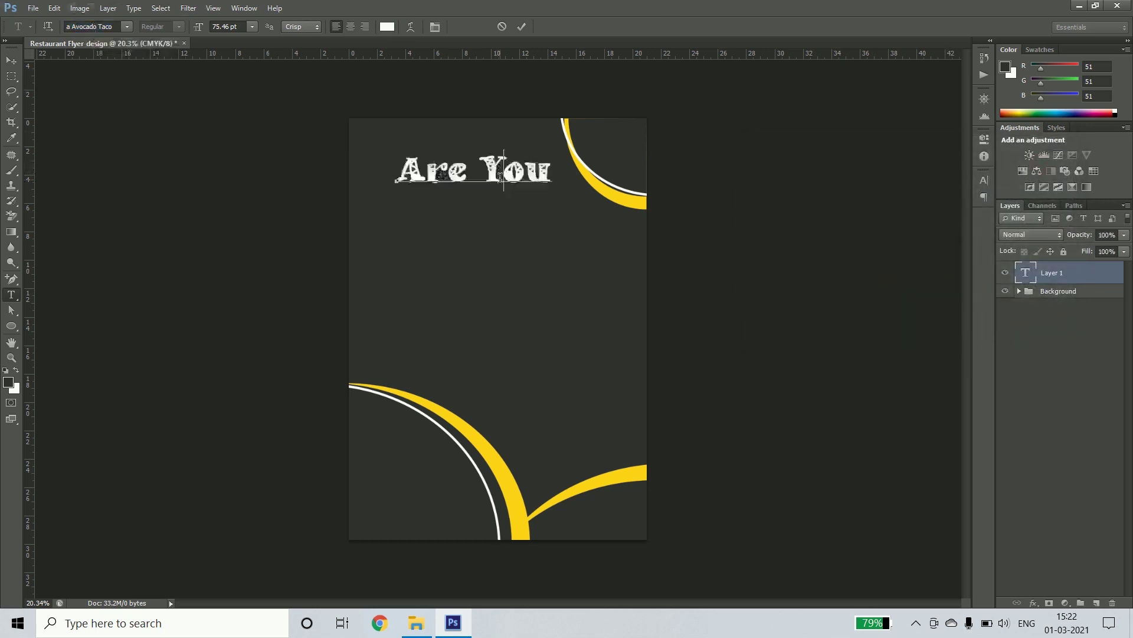
left_click(13, 61)
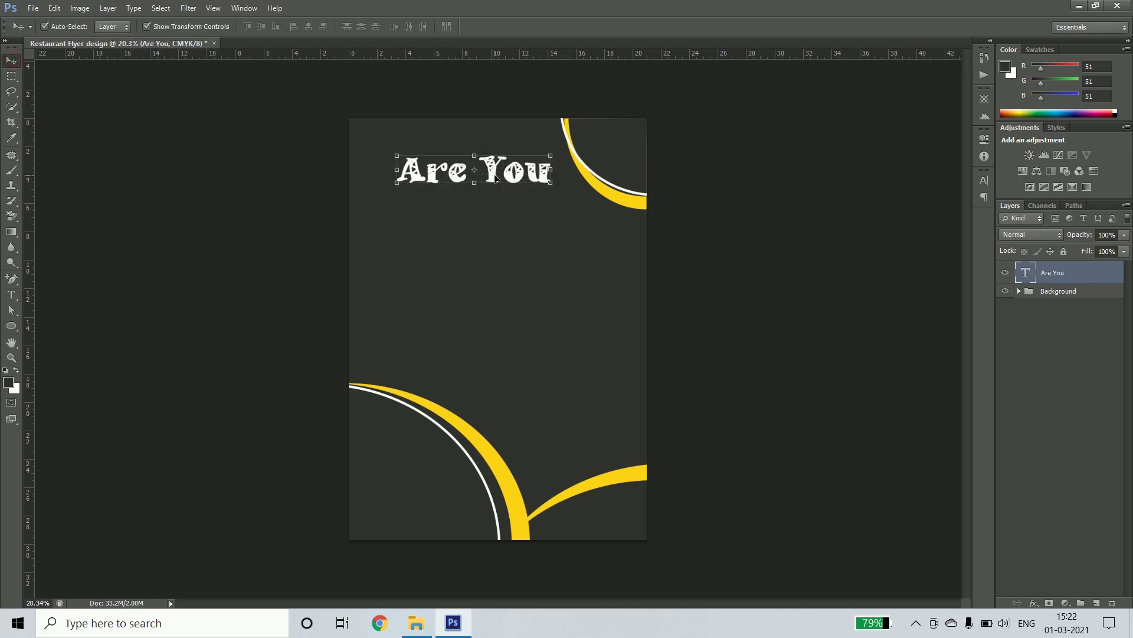
- Move 'Are You' slightly left and up and shrink it
left_click_drag(496, 178, 470, 172)
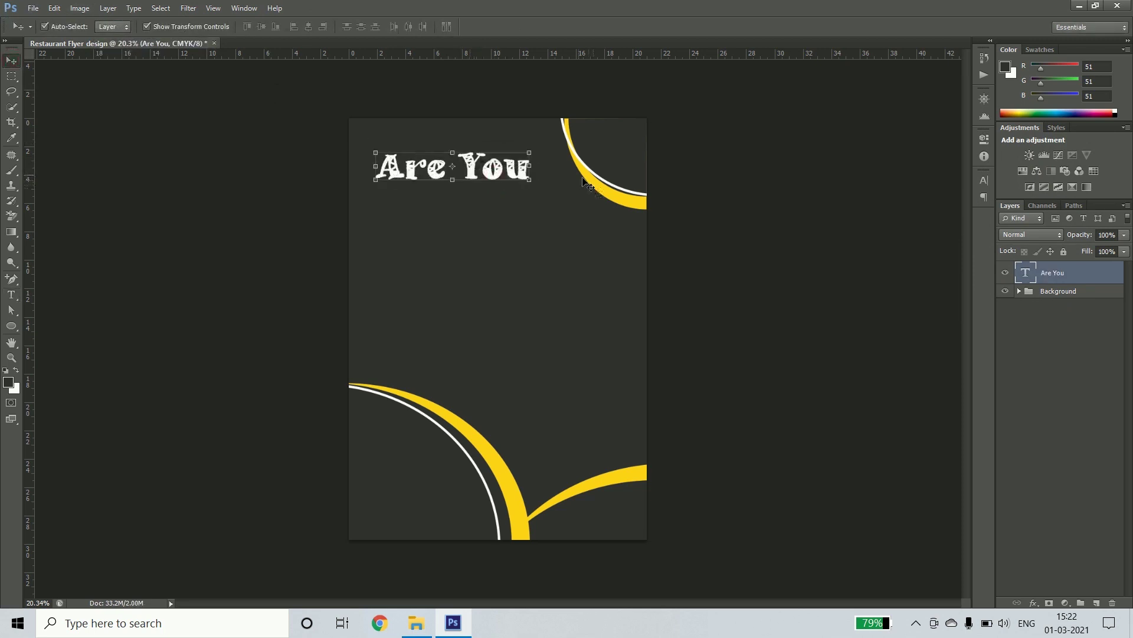
key("ctrl+t")
left_click_drag(531, 149, 497, 149)
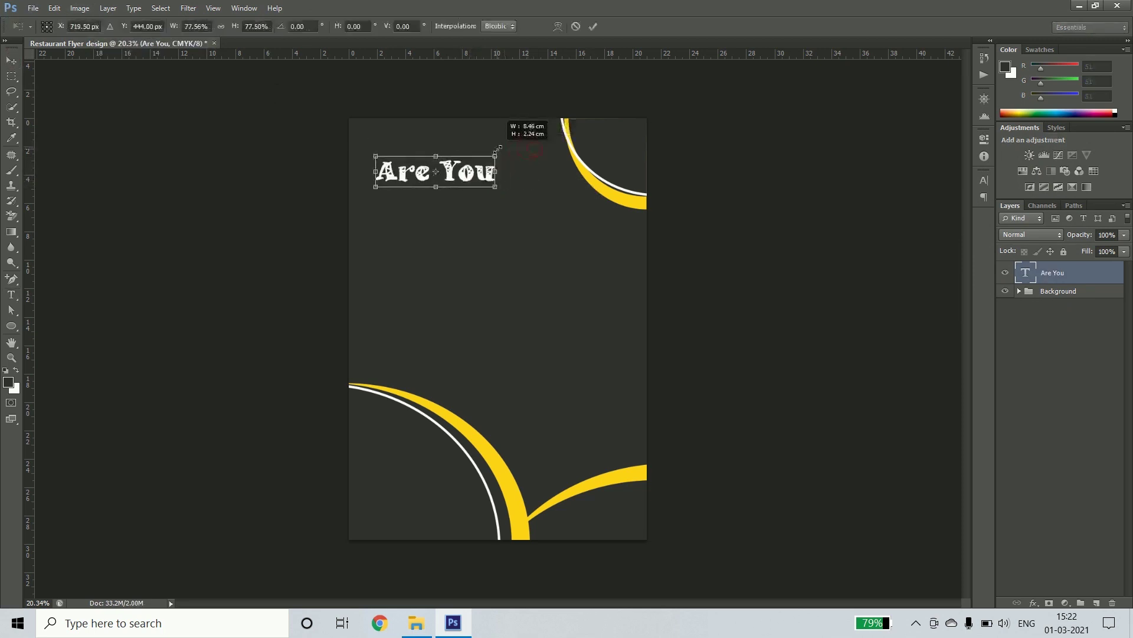
key("Return")
- Duplicate 'Are You' onto a second line and retype the copy as 'HUNGRY'
left_click_drag(467, 175, 464, 218)
key("t")
triple_click(459, 216)
type("Hungry")
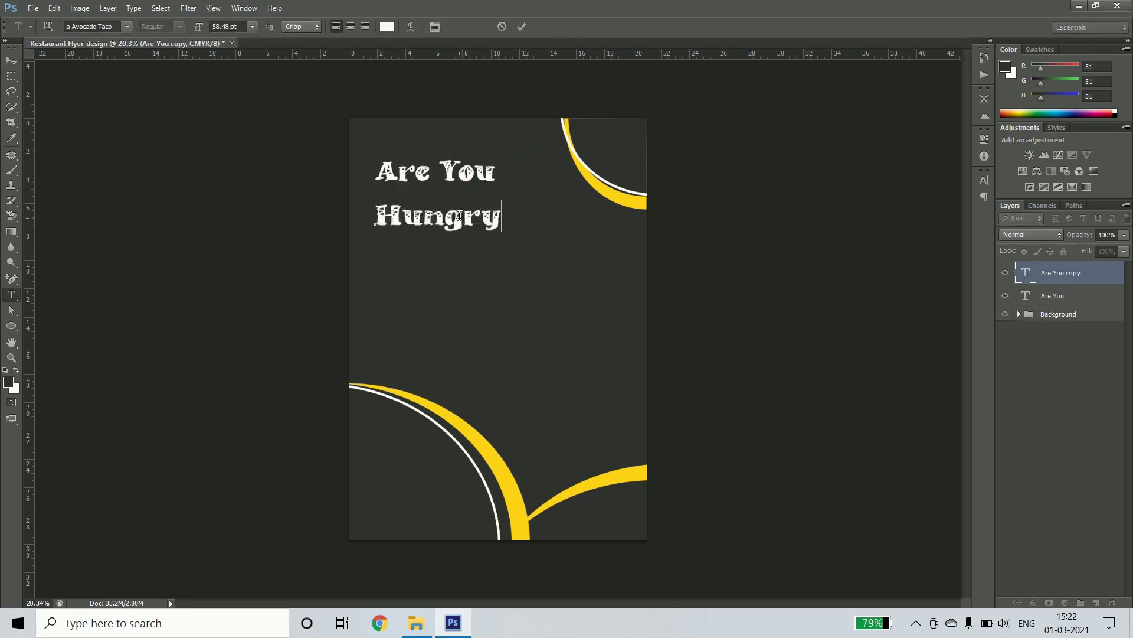
double_click(459, 215)
type("HUNGRY")
key("ctrl+Return")
- Enlarge HUNGRY, fill it with the arc's yellow, and move both headline lines up
key("ctrl+t")
left_click_drag(523, 196, 572, 186)
key("Return")
key("i")
left_click(618, 197)
key("alt+BackSpace")
key("v")
left_click(478, 172, "shift")
left_click_drag(540, 210, 538, 207)
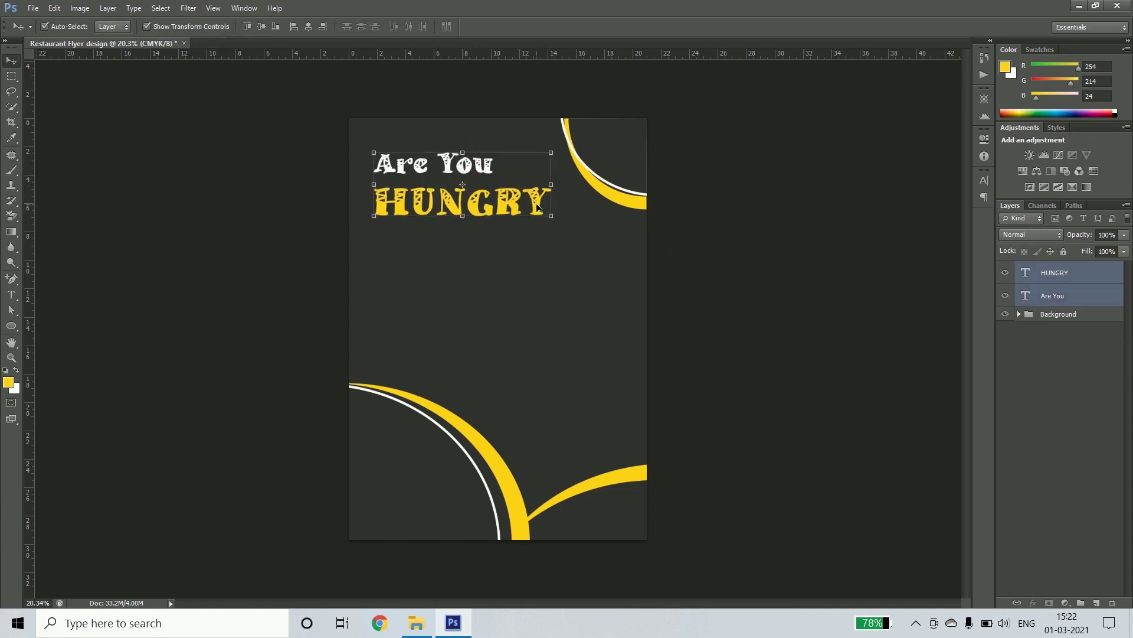
left_click(724, 305)
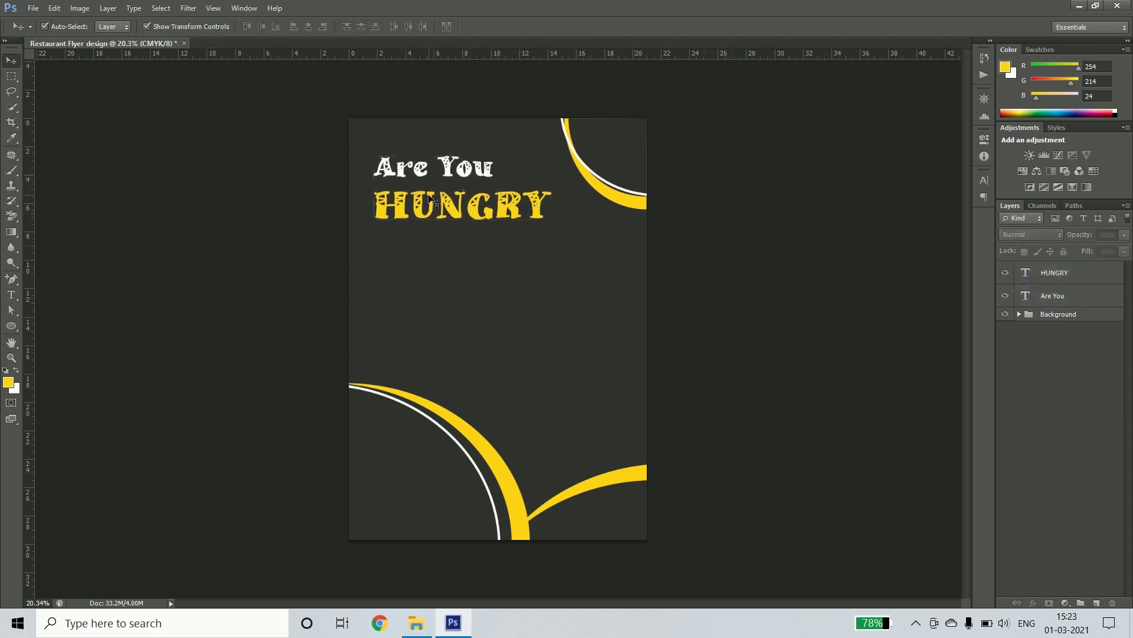
- Add 'Eat Delicious Food' below HUNGRY in 35.46 pt Croissant One
left_click(16, 298)
left_click(379, 248)
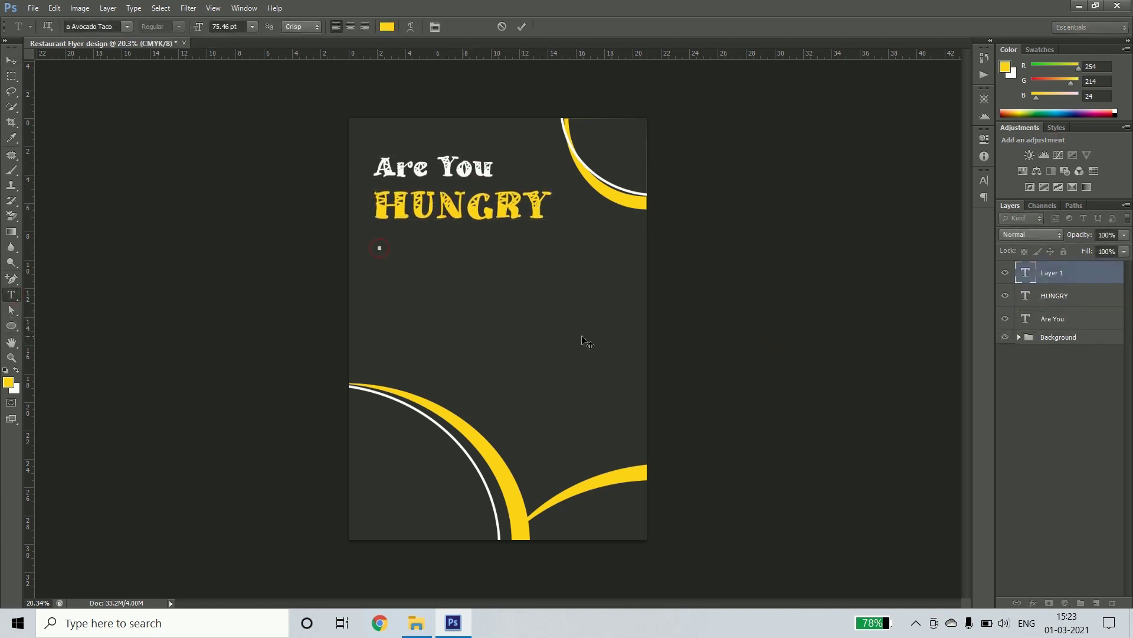
type("Eat")
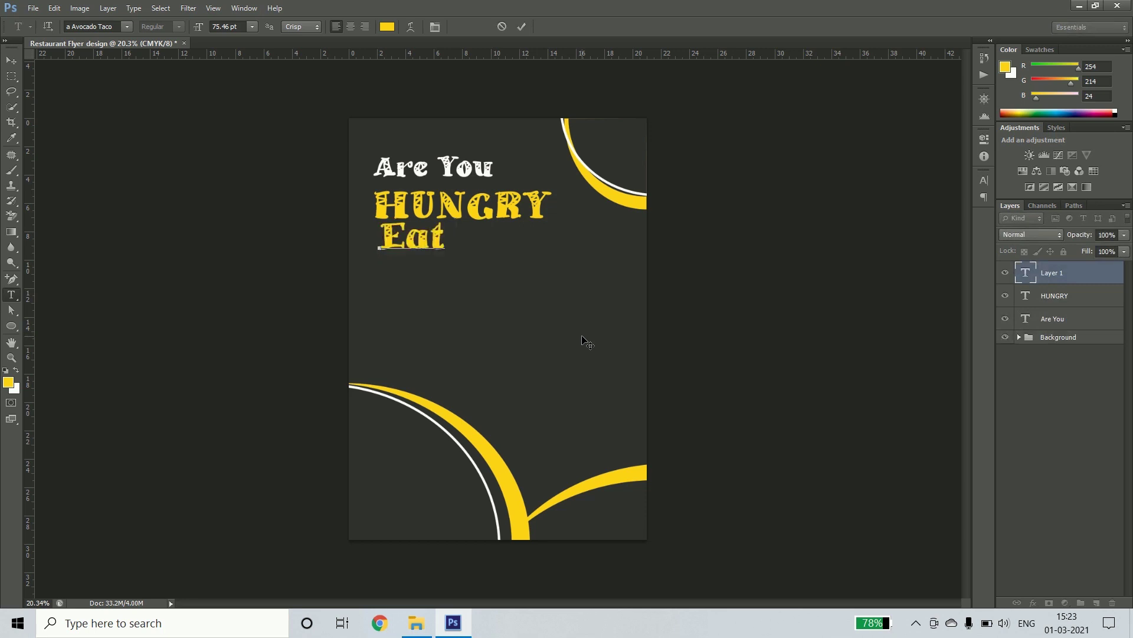
type(" Delicious")
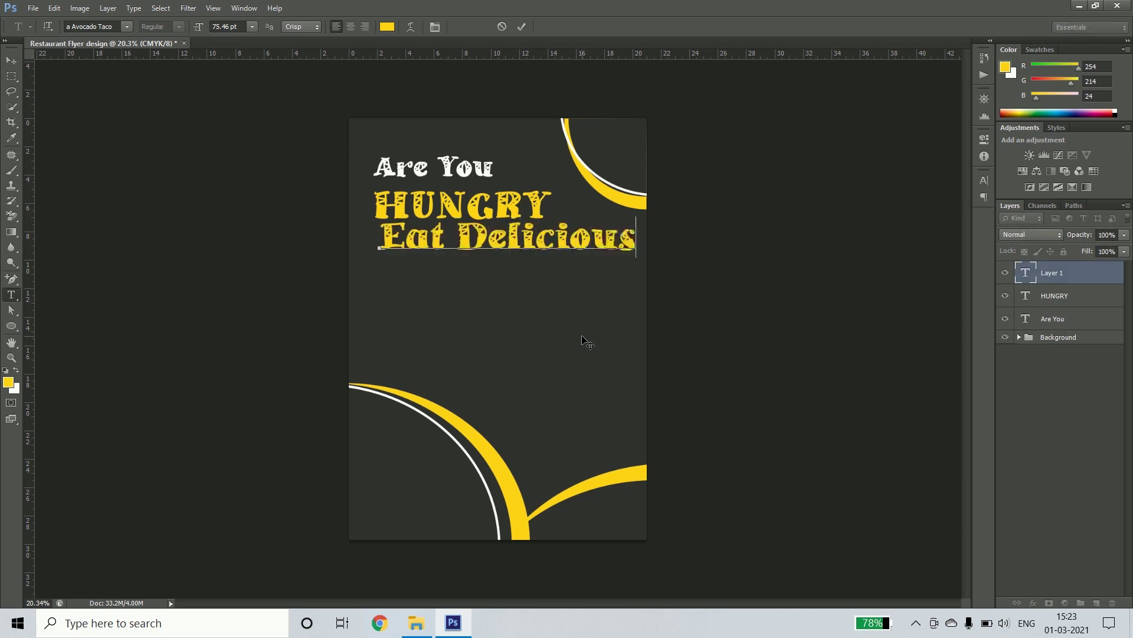
key("ctrl+a")
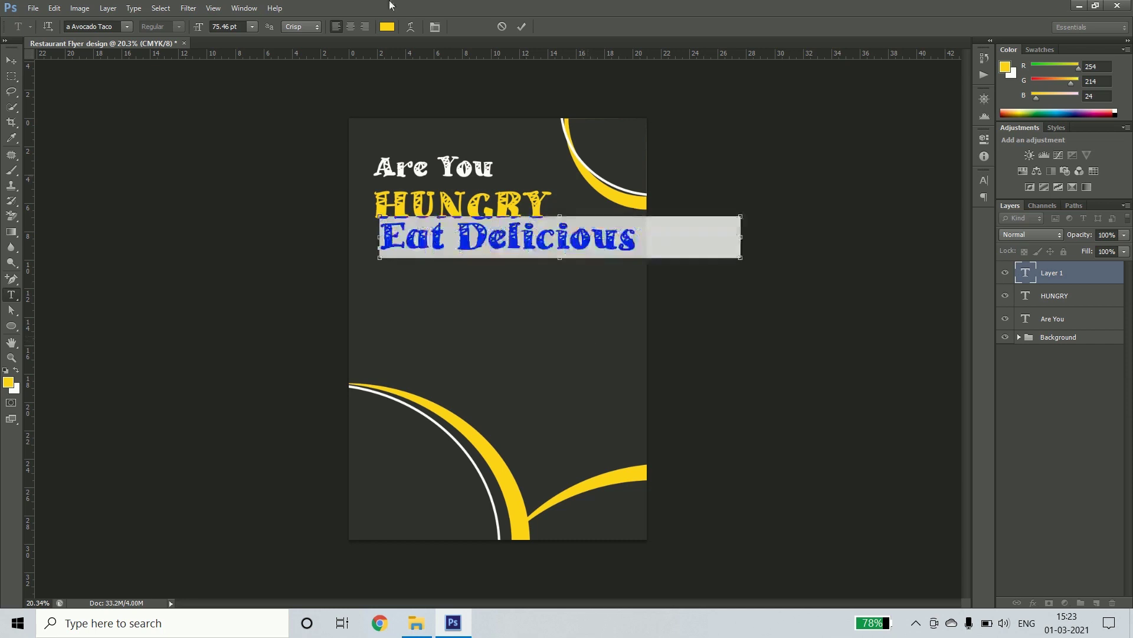
left_click(242, 26)
key("shift+Down")
key("shift+Down")
key("shift+Down")
key("shift+Down")
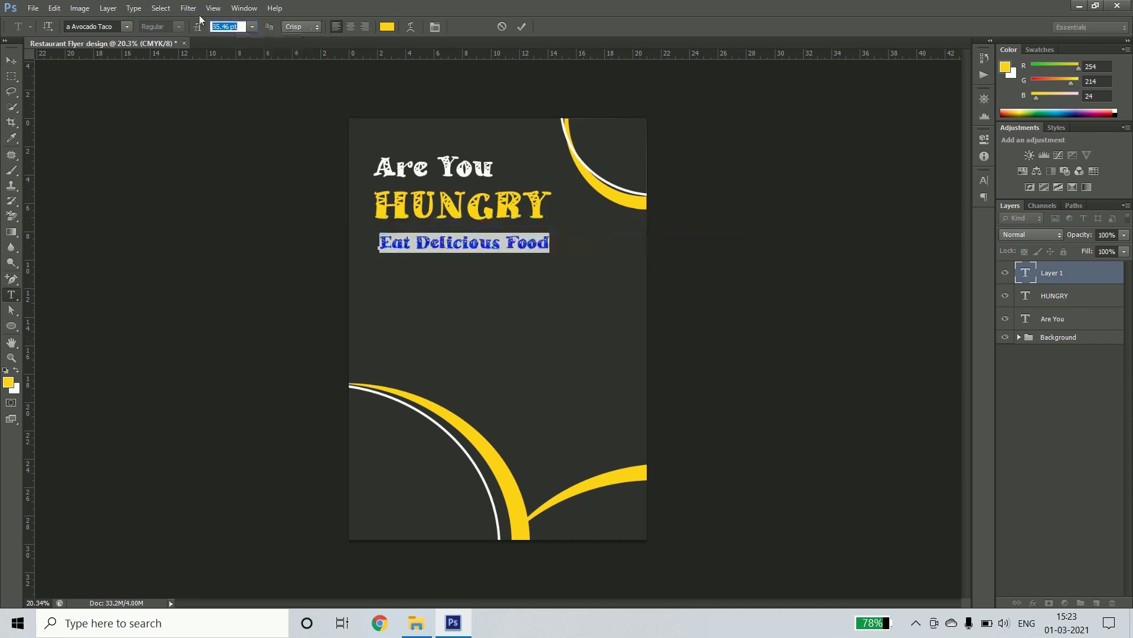
left_click(104, 22)
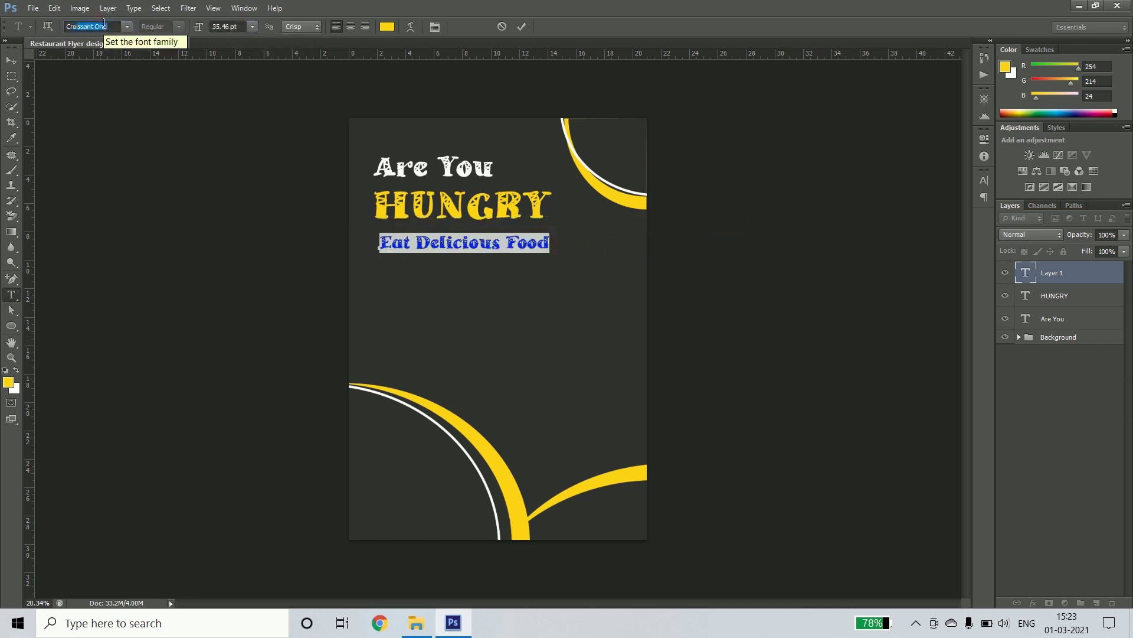
key("Return")
- Scale the tagline, nudge it under HUNGRY, and duplicate it lower down
left_click(11, 60)
mouse_move(512, 243)
left_mouse_down()
mouse_move(515, 252)
mouse_move(533, 239)
left_mouse_up()
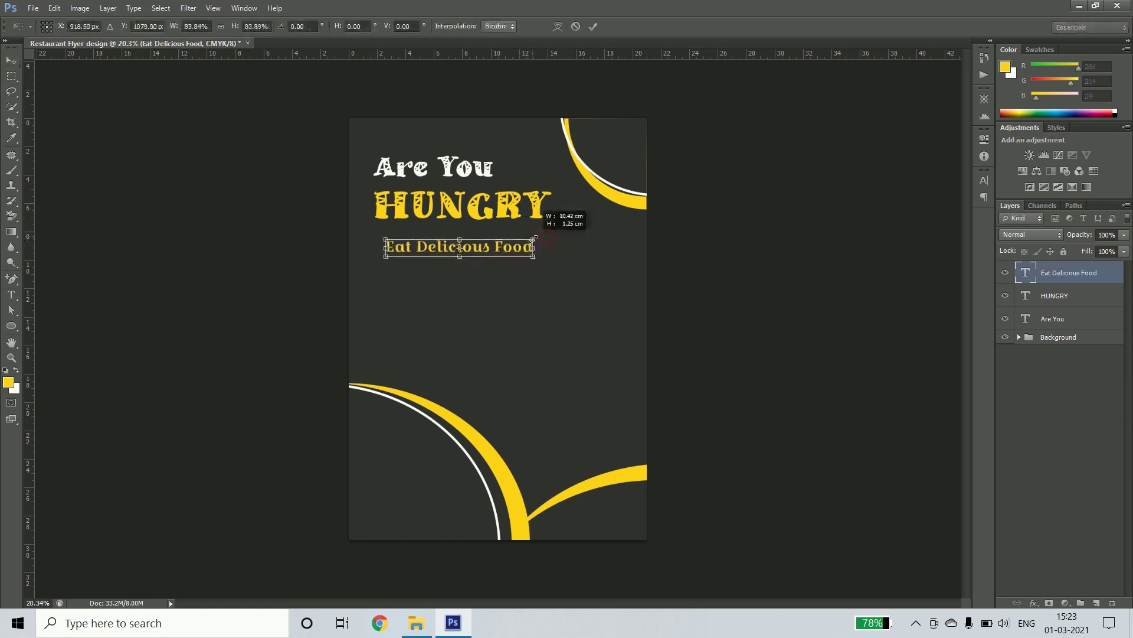
key("Return")
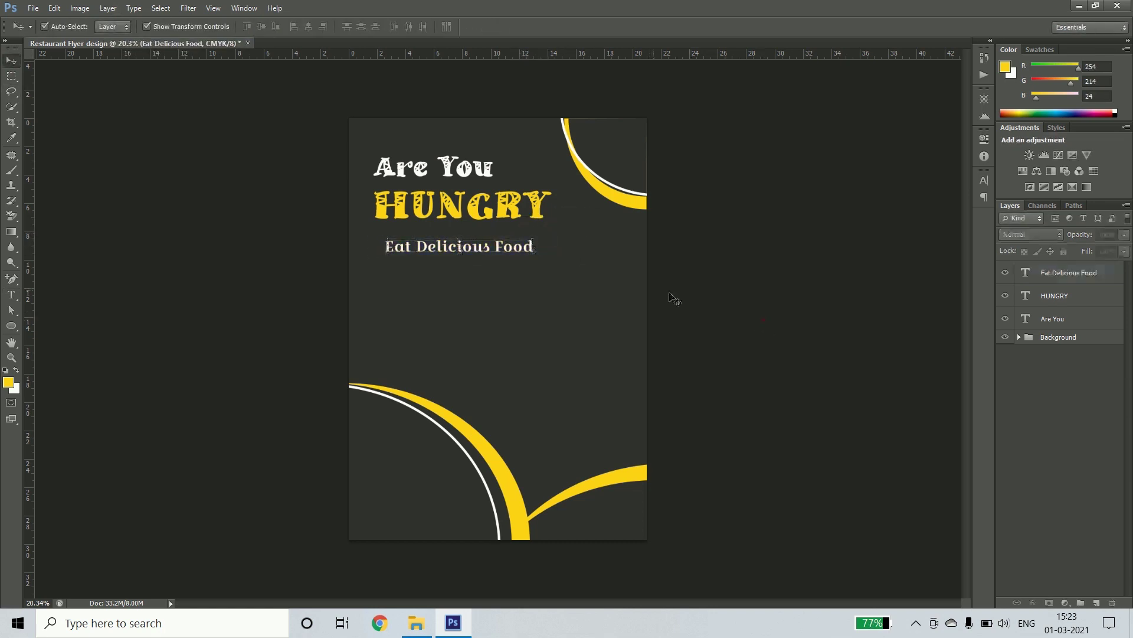
left_click_drag(474, 248, 463, 242)
left_click(819, 384)
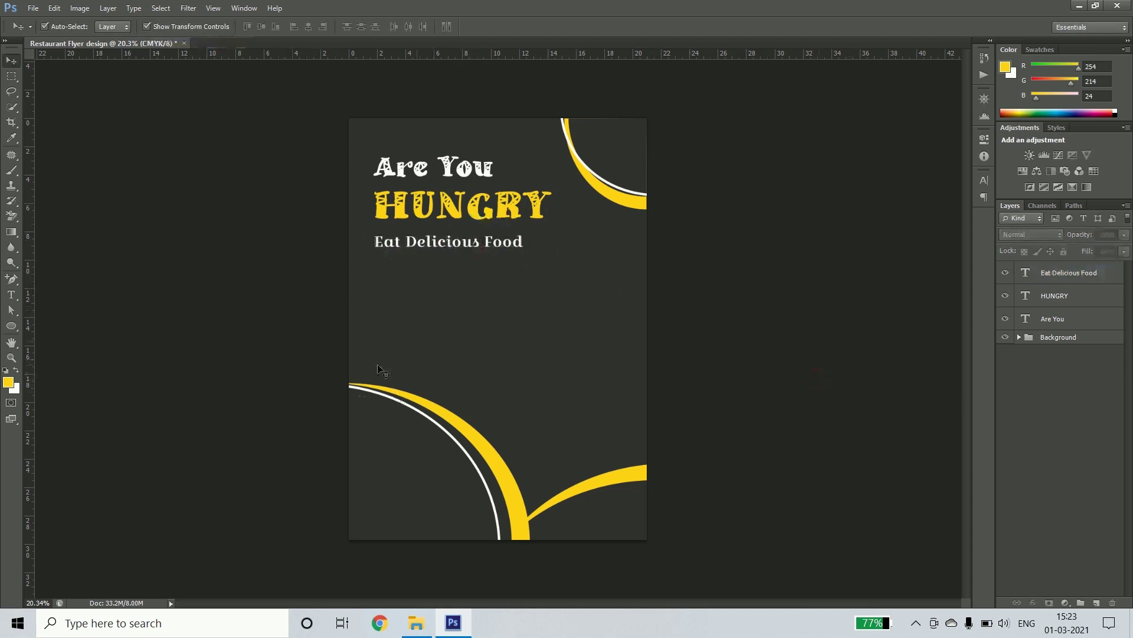
left_click_drag(461, 244, 455, 279, "alt")
- Retype the copy as 'Our Specialities' and shrink it to 18.69 pt
double_click(455, 279)
type("Our Spe")
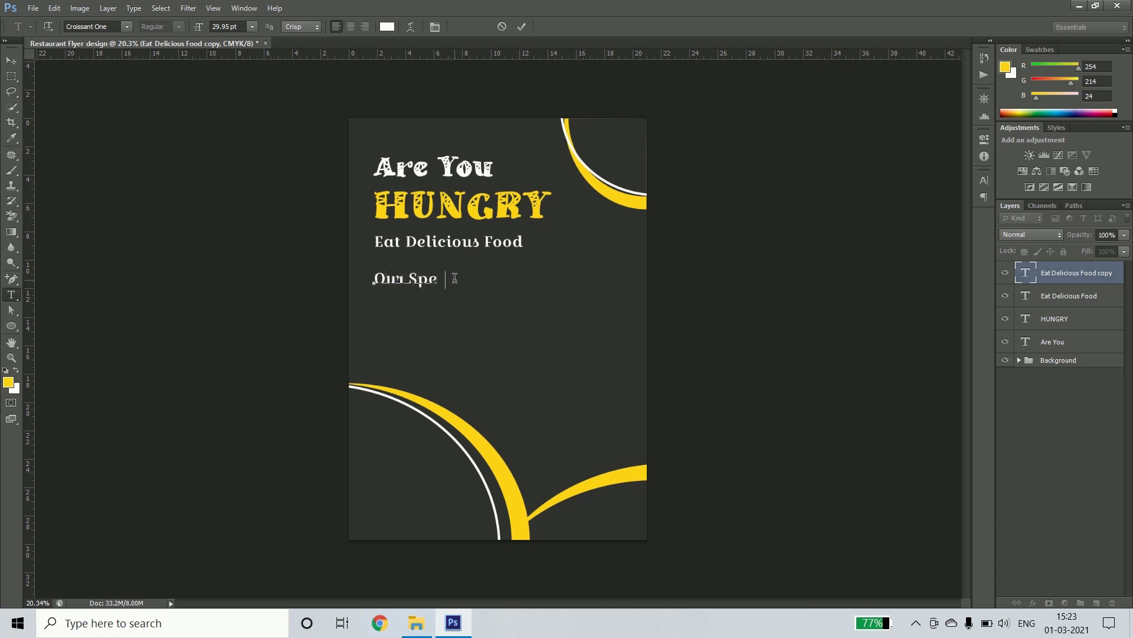
mouse_move(503, 287)
left_mouse_down("ctrl")
mouse_move(456, 277)
mouse_move(422, 299)
left_mouse_up("ctrl")
key("ctrl+Return")
- Make the next copy read 'Grilled Burger' in Montserrat Bold
double_click(423, 299)
type("Grilled Burger")
key("ctrl+a")
type("Montserrat")
left_click(179, 27)
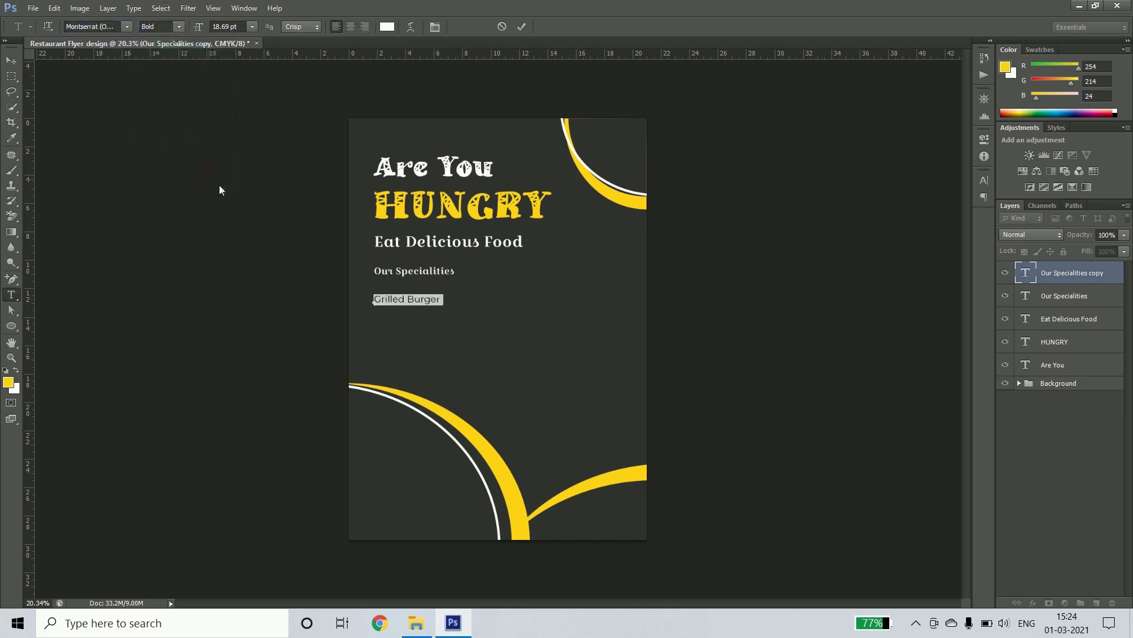
left_click(165, 182)
key("ctrl+Return")
- Duplicate it into 'Extra Cheeze Pizza' and 'Veg Platter' lines below
left_click_drag(427, 300, 426, 316, "ctrl+alt")
left_click(427, 314)
type("Extra Cheeze Pizza")
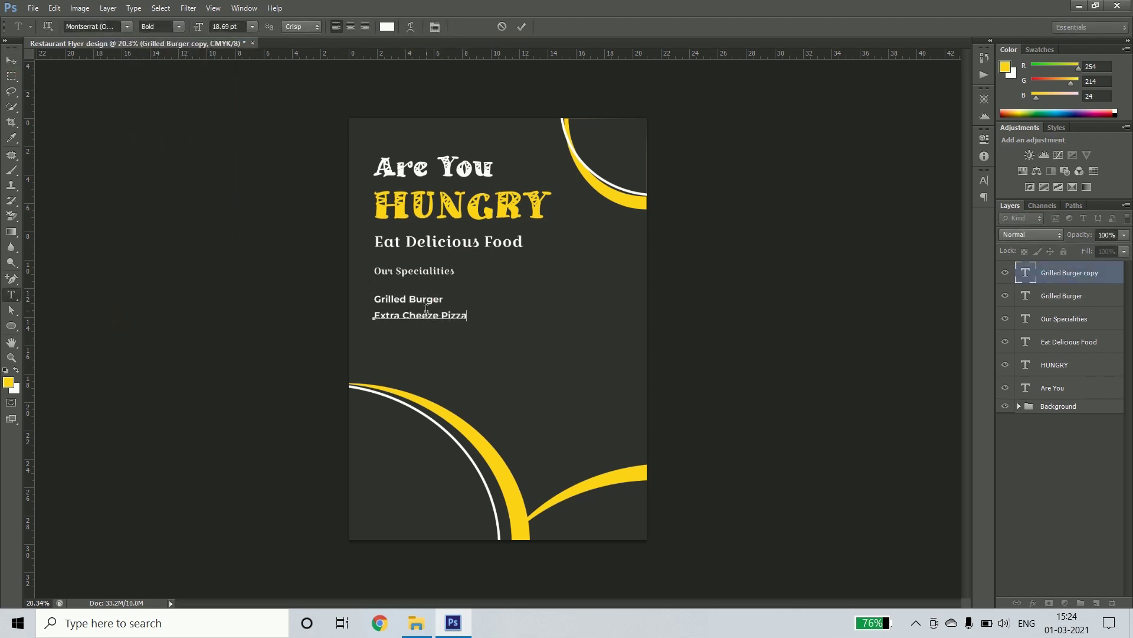
type("Cheeze Pizza")
key("ctrl+Return")
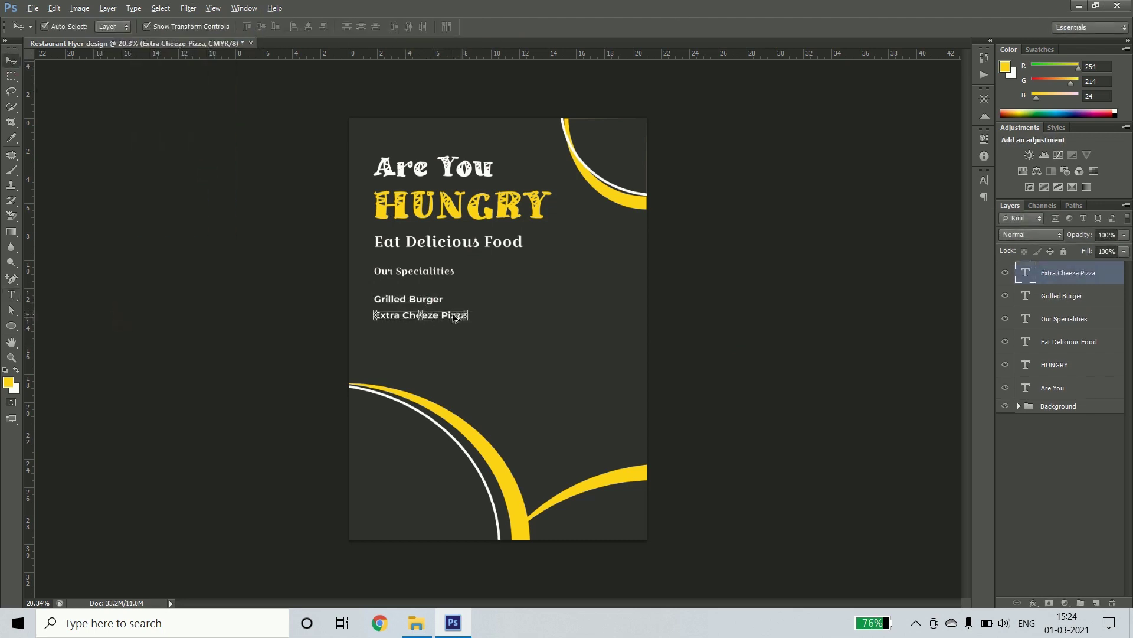
left_click_drag(427, 314, 431, 334, "ctrl+alt")
triple_click(431, 334)
type("Veg Platter")
key("ctrl+Return")
- Set Grilled Burger, Extra Cheeze Pizza and Veg Platter to All Caps
left_click(424, 299, "ctrl")
key("ctrl+a")
key("ctrl+t")
key("ctrl+shift+k")
key("ctrl+Return")
key("v")
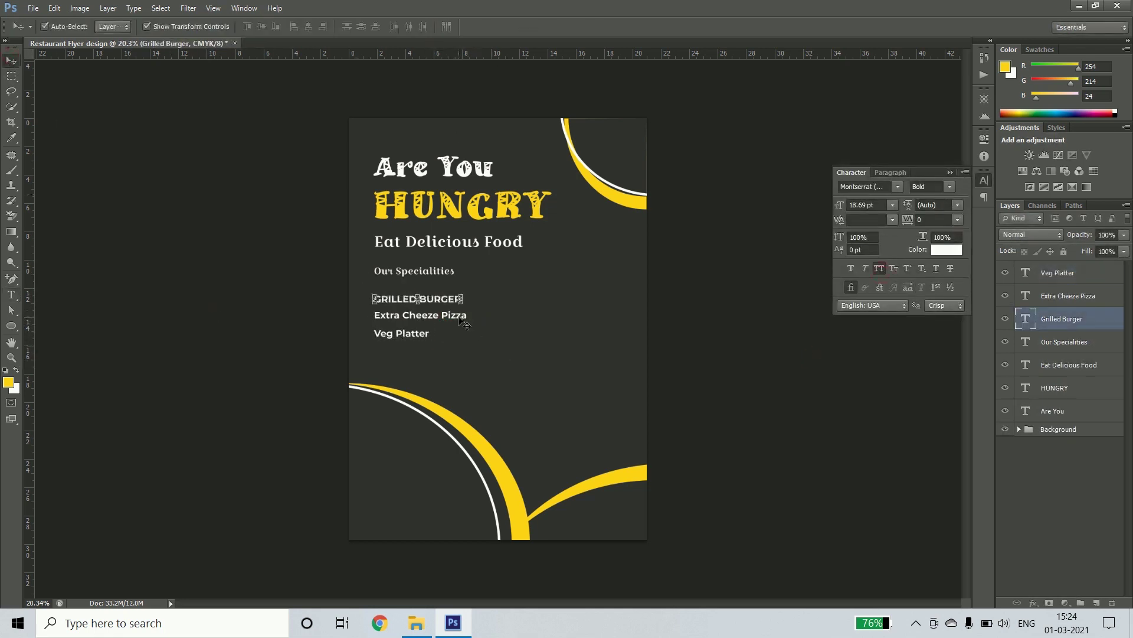
scroll(447, 338, "up", 3)
left_click(384, 293)
key("ctrl+shift+k")
left_click(387, 323)
key("ctrl+shift+k")
scroll(386, 324, "down", 2)
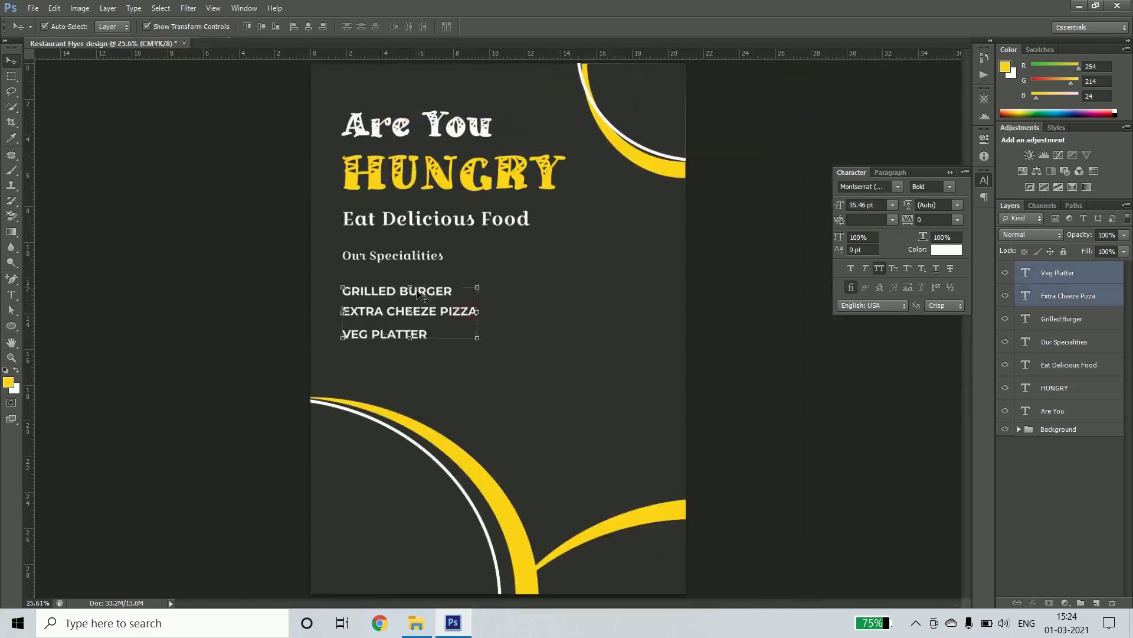
- Select the three menu item layers together and zoom out to the whole flyer
left_click_drag(484, 354, 286, 29)
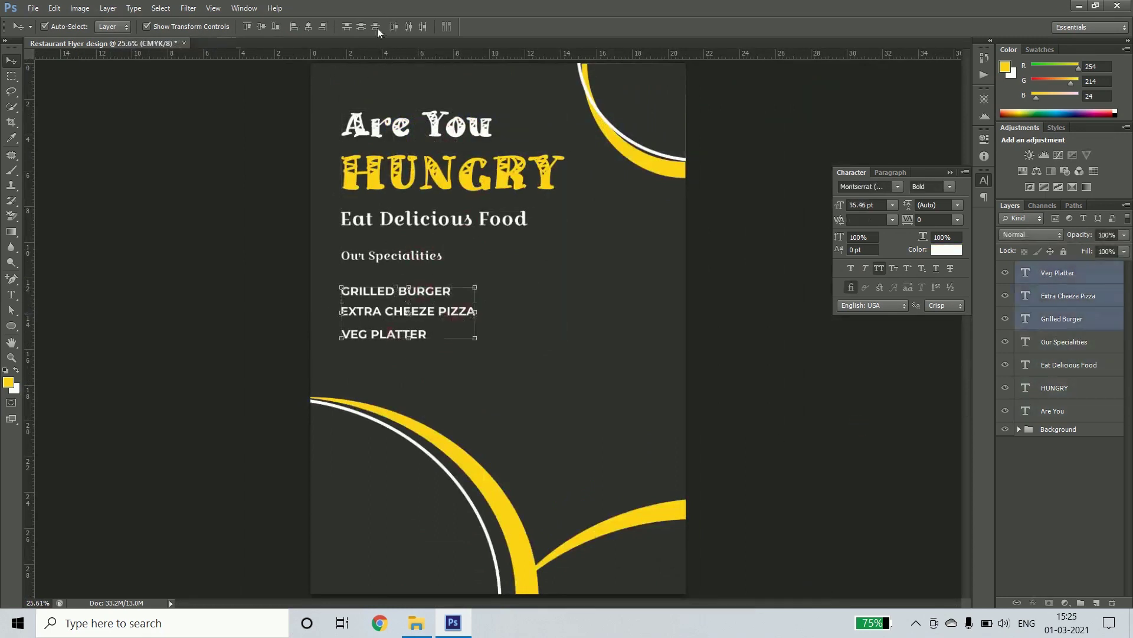
key("z")
scroll(498, 187, "down", 3)
key("v")
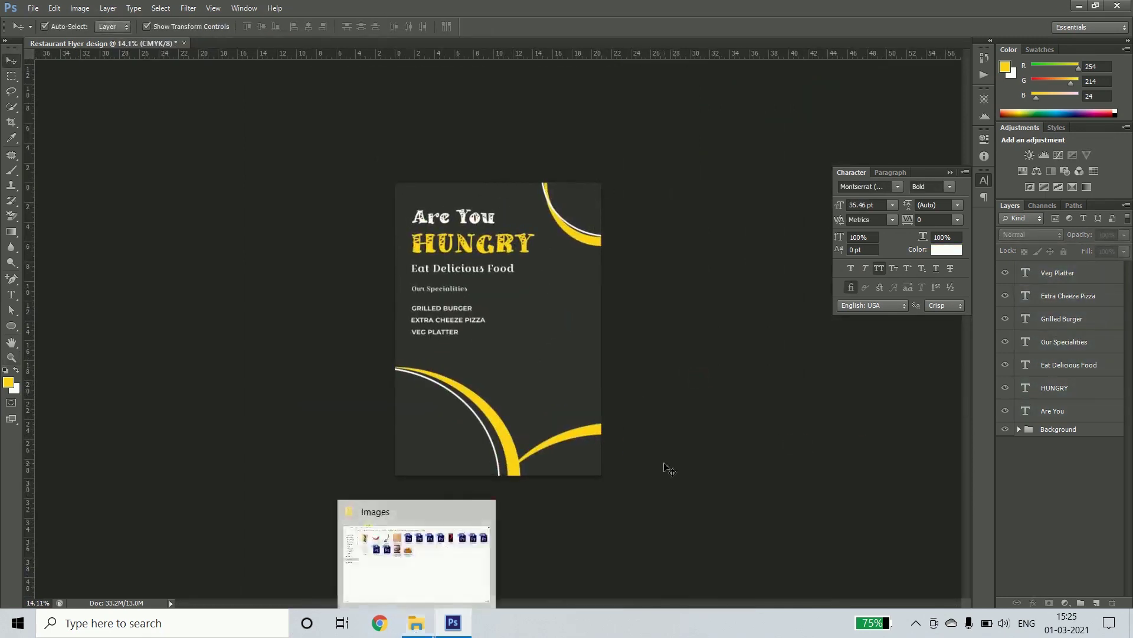
- Duplicate the tagline lower on the flyer and retype it as 'Order Now'
left_click_drag(452, 275, 533, 374)
key("t")
double_click(520, 365)
type("Order Now")
- Set Order Now to all-caps Montserrat and scale it to about 60%
key("ctrl+a")
left_click(92, 26)
type("Montserrat")
left_click(160, 27)
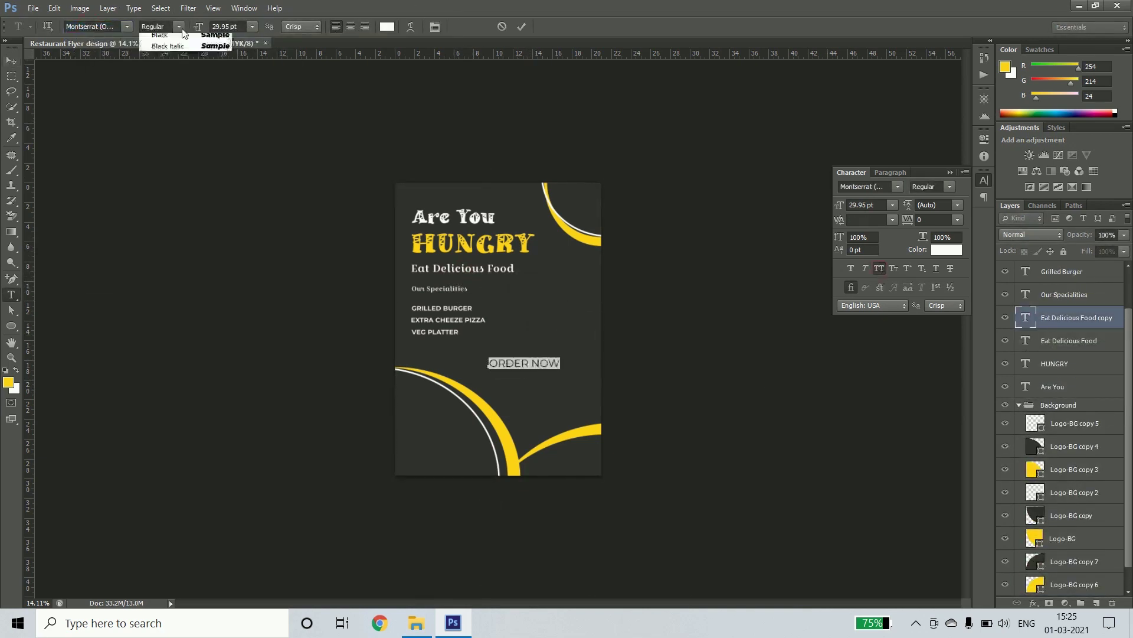
left_click(165, 59)
key("ctrl+shift+k")
key("ctrl+t")
left_click_drag(570, 370, 534, 370)
key("Return")
- Move ORDER NOW to the bottom-right and turn a copy below into the phone number
key("ctrl+plus")
mouse_move(536, 410)
left_mouse_down()
mouse_move(622, 524)
mouse_move(591, 539)
left_mouse_up()
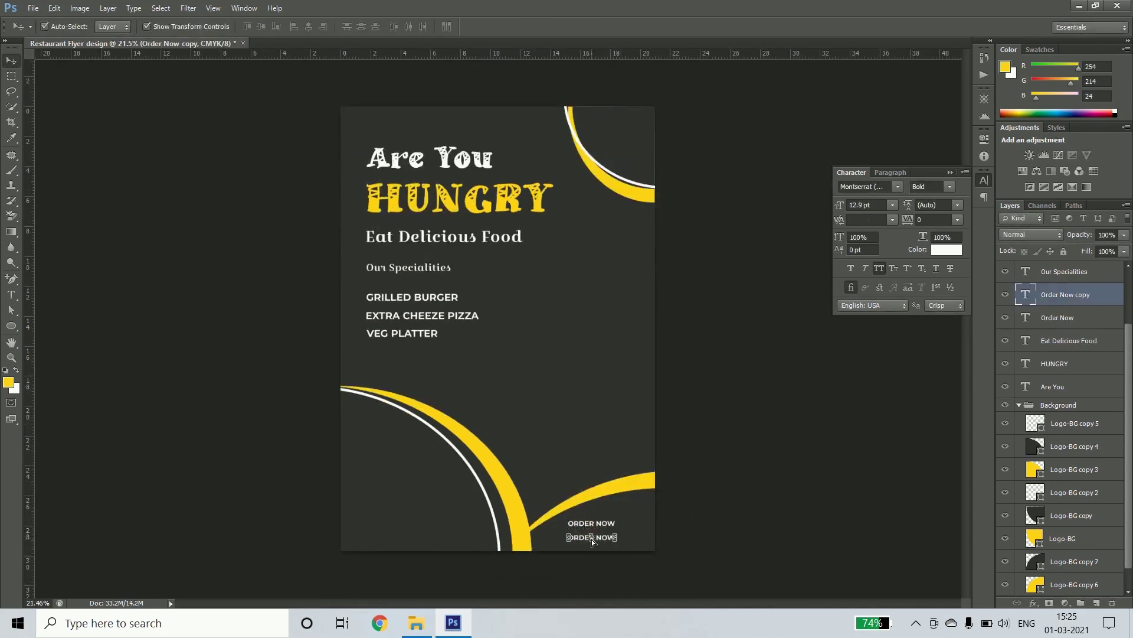
key("t")
double_click(591, 536)
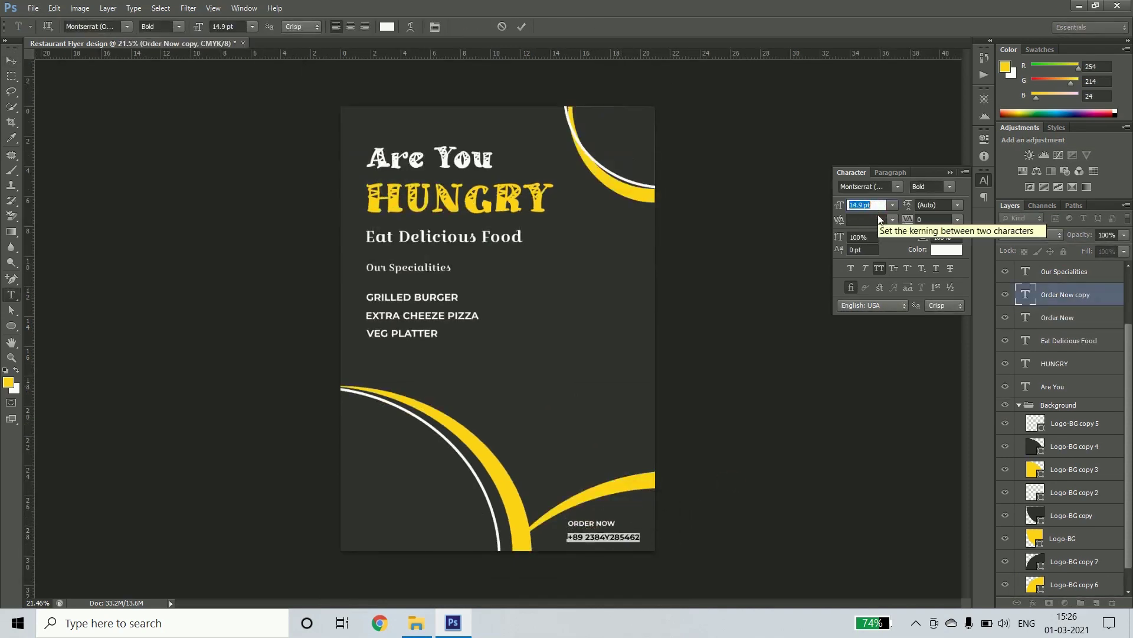
left_click(11, 60)
- Fill ORDER NOW yellow and enlarge the phone number to about 118%
left_click(1057, 317)
key("b")
key("v")
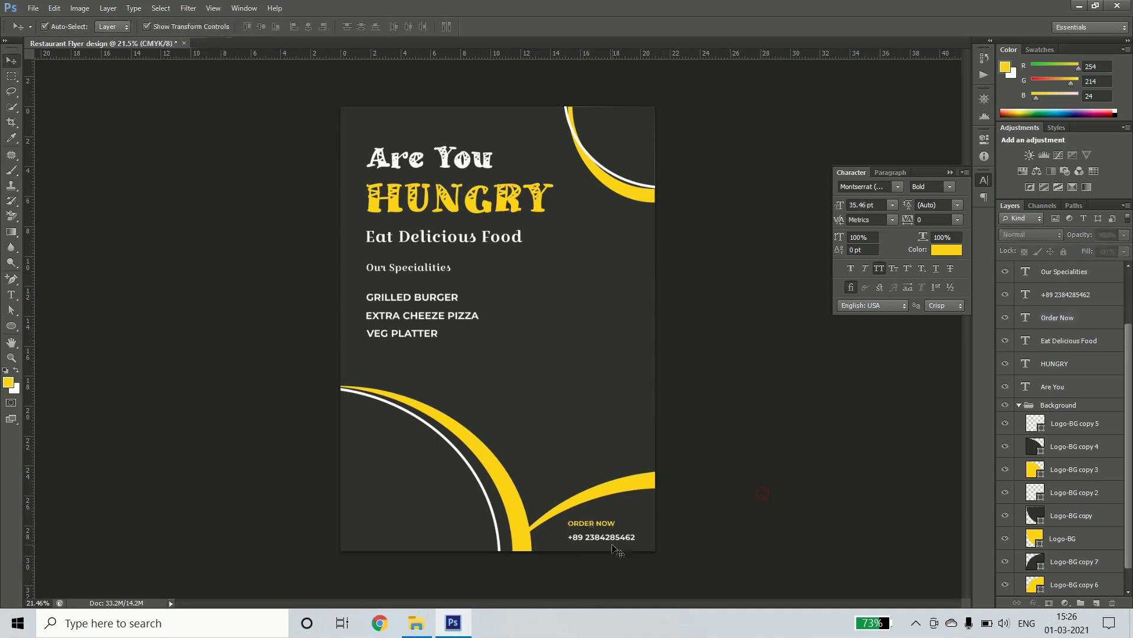
scroll(640, 490, "up", 3)
left_click(602, 392)
key("ctrl+t")
left_click_drag(665, 405, 691, 405)
key("Return")
key("z")
left_click(570, 343, "alt")
key("v")
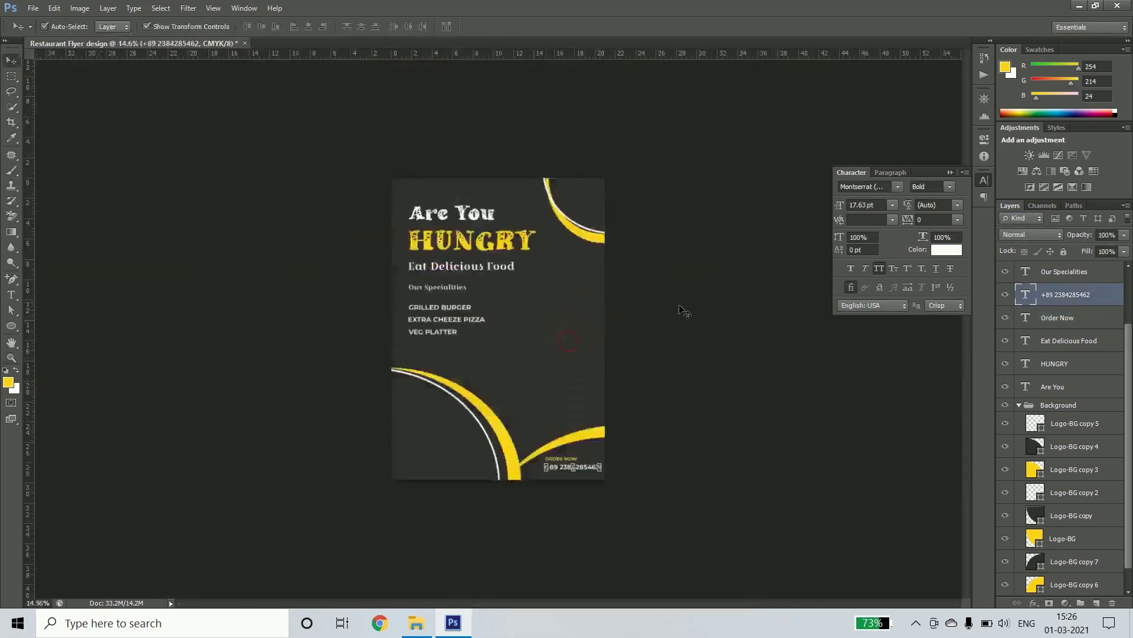
left_click(715, 292)
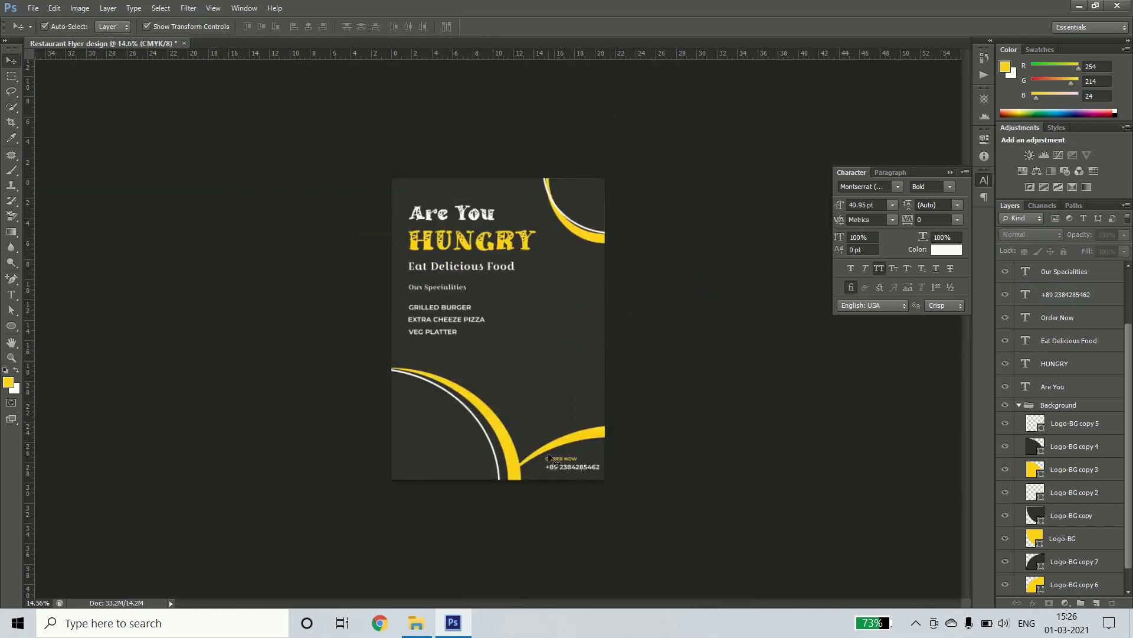
- Open Free delivery.psd from the Images folder
left_click(656, 378)
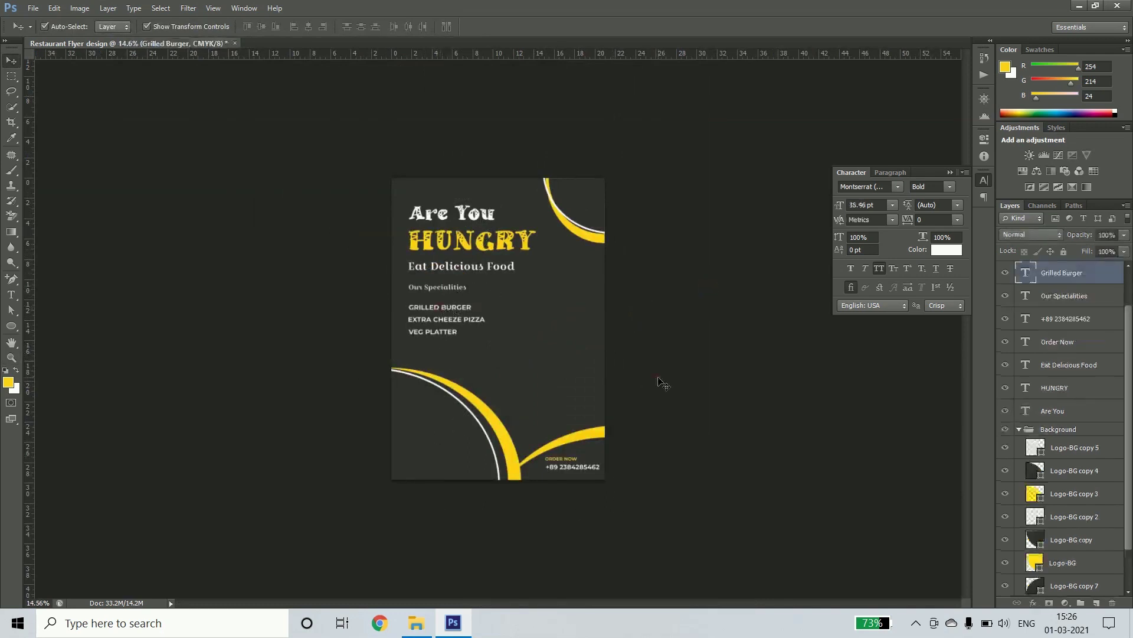
left_click(426, 625)
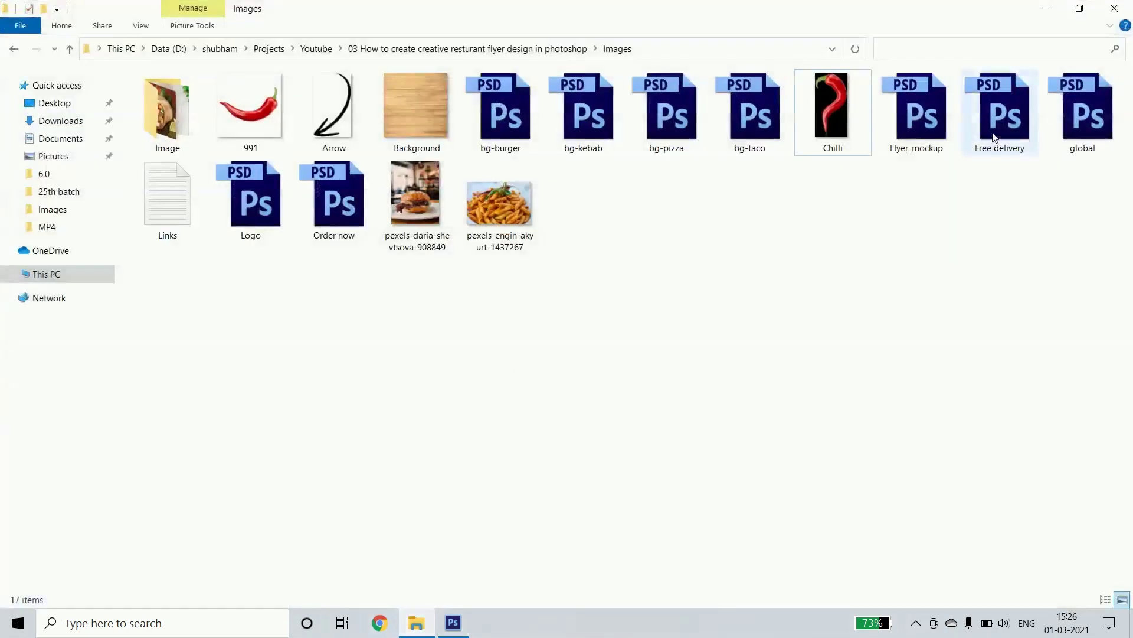
double_click(999, 112)
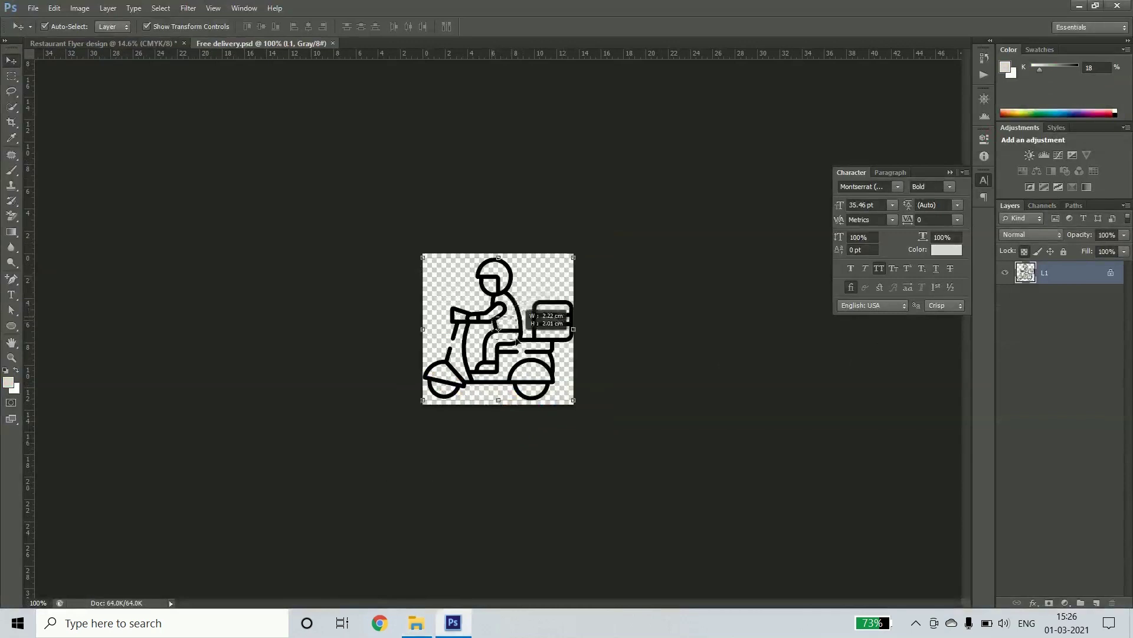
- Drag the scooter from Free delivery.psd onto the flyer and drop it at the lower-left
left_click(685, 366)
left_click_drag(507, 312, 133, 45)
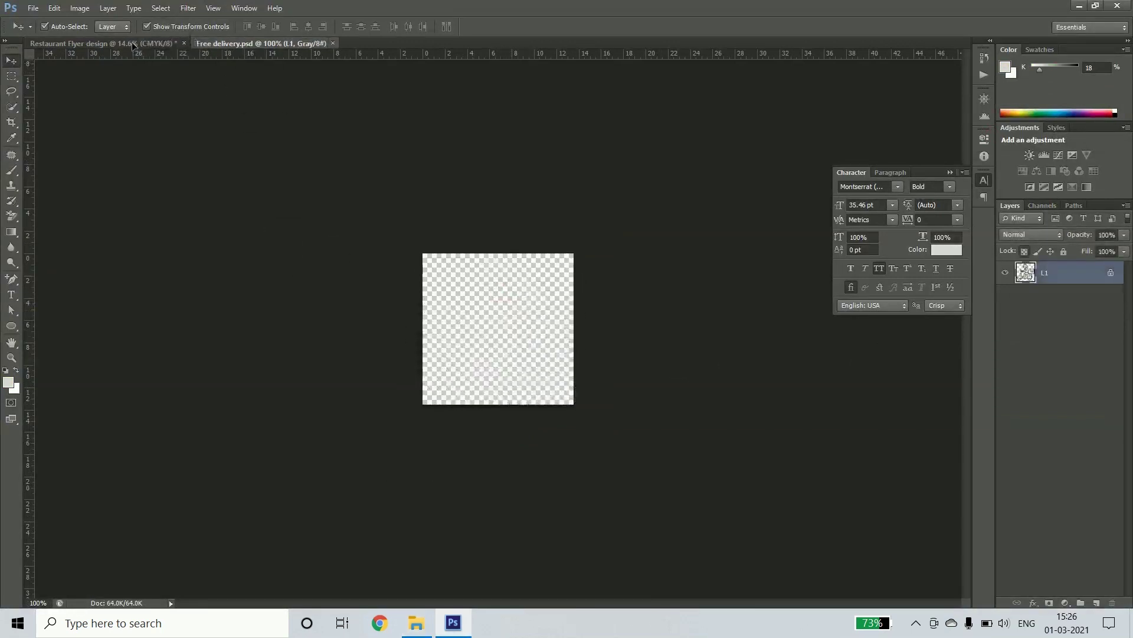
left_click_drag(441, 460, 443, 464)
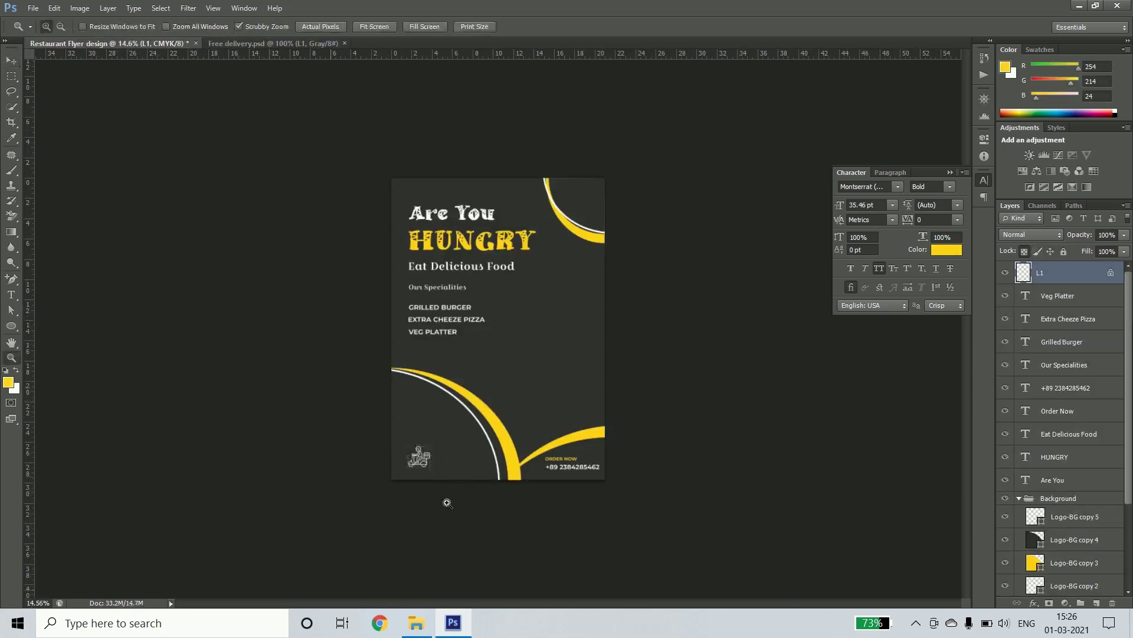
scroll(464, 501, "up", 5)
left_click_drag(481, 473, 542, 445)
left_click(542, 445)
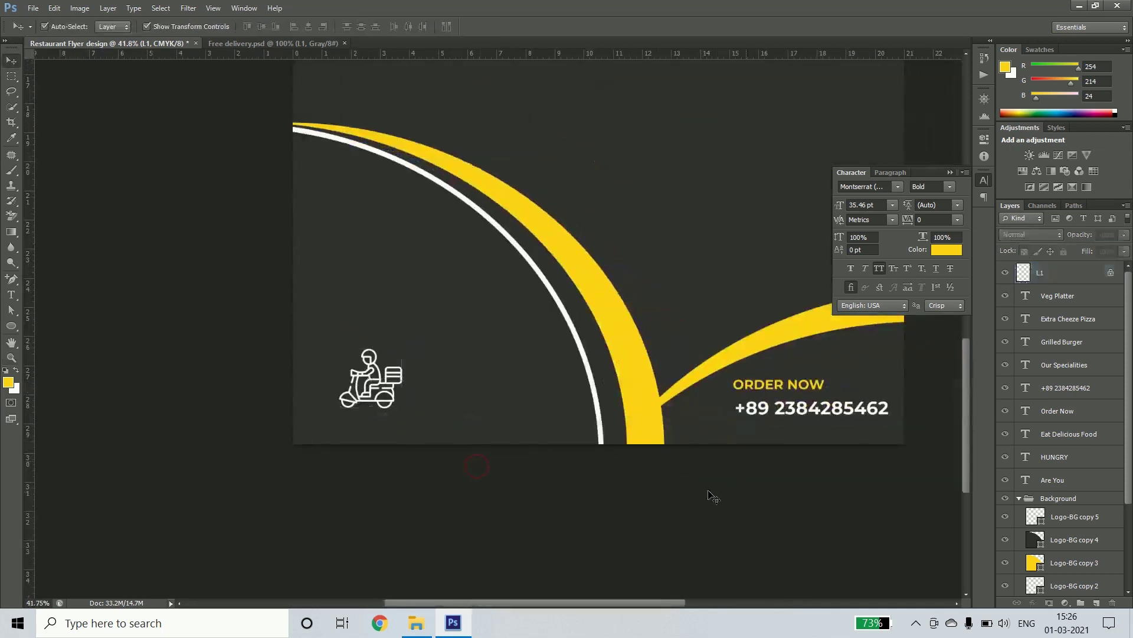
- Duplicate ORDER NOW beside the scooter as FREE DELIVERY, with DELIVERY in white
left_click_drag(764, 386, 456, 368)
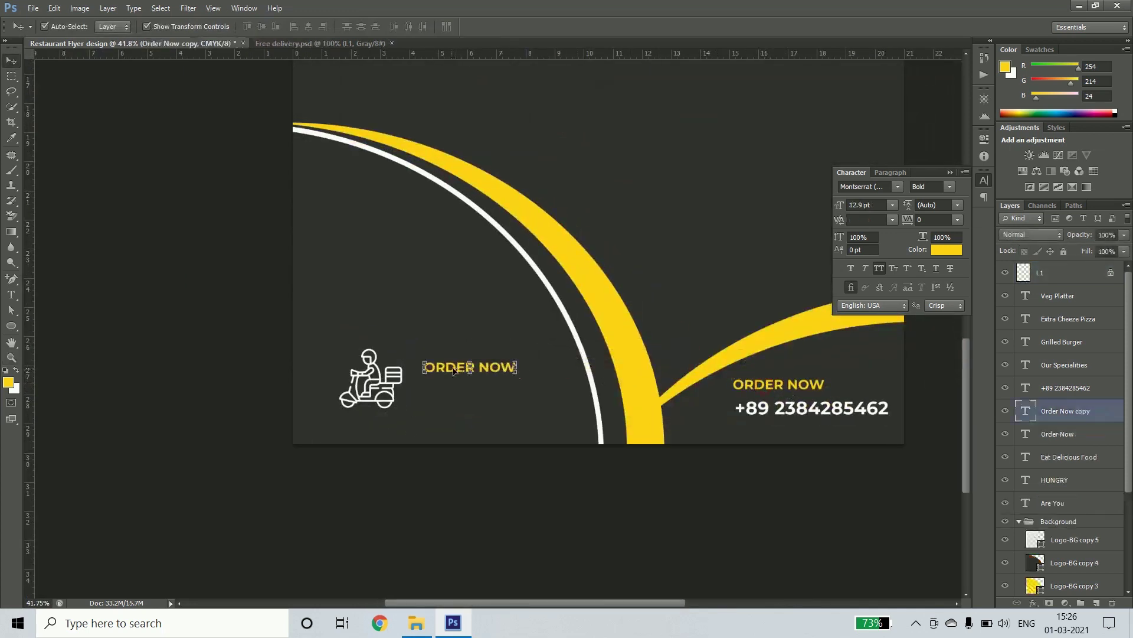
key("t")
triple_click(450, 368)
type("FREE DELIVERY")
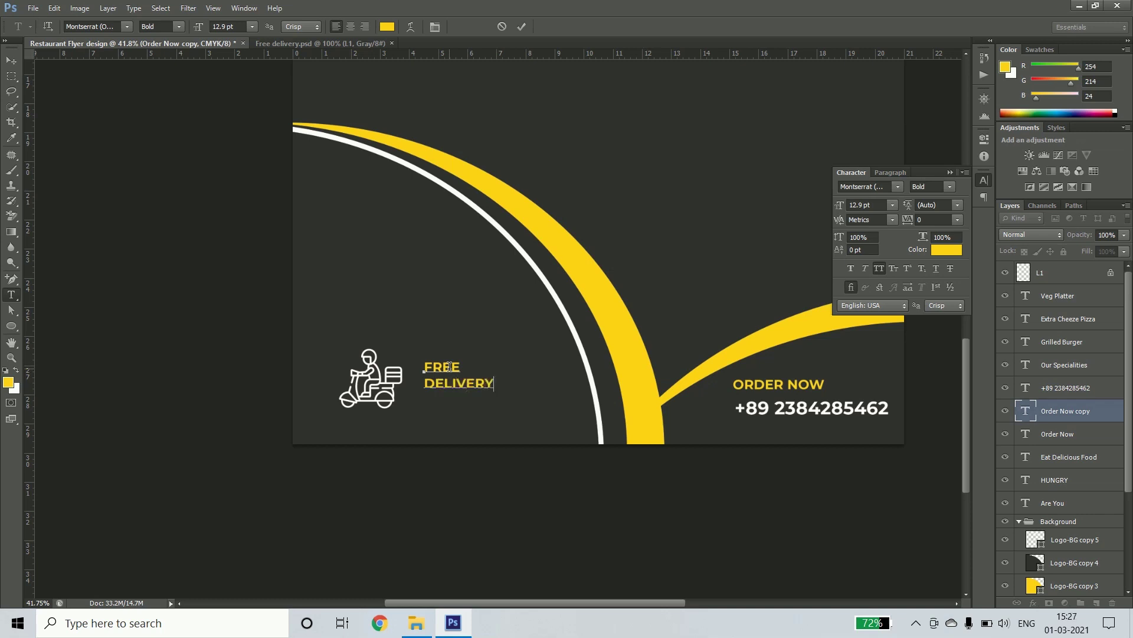
left_click_drag(494, 381, 424, 383)
left_click(393, 26)
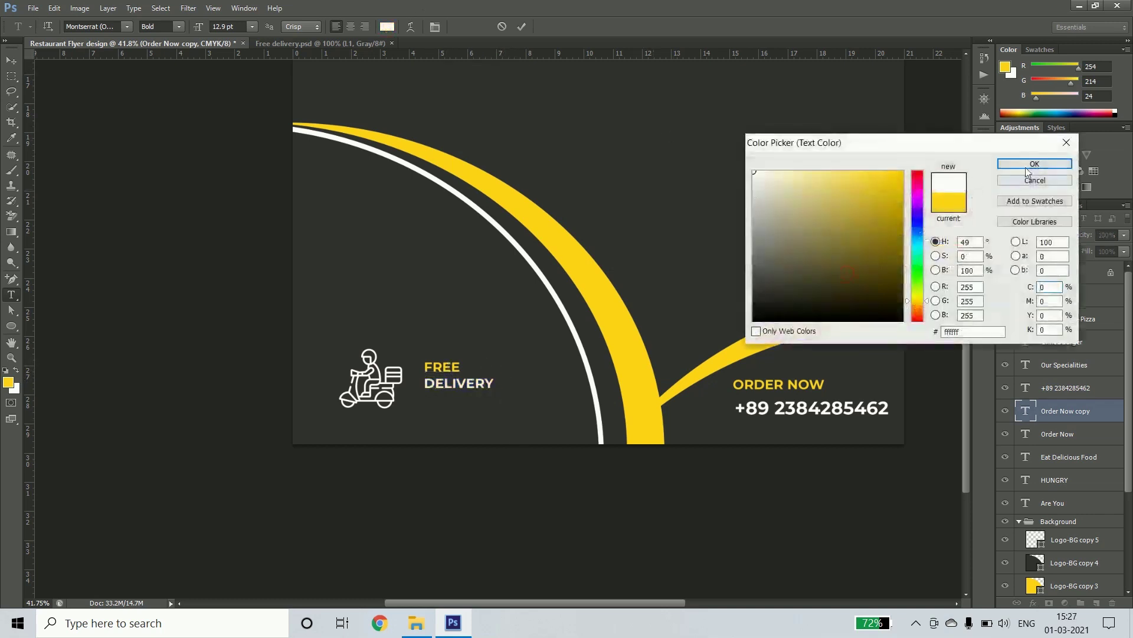
left_click(1027, 164)
left_click(12, 60)
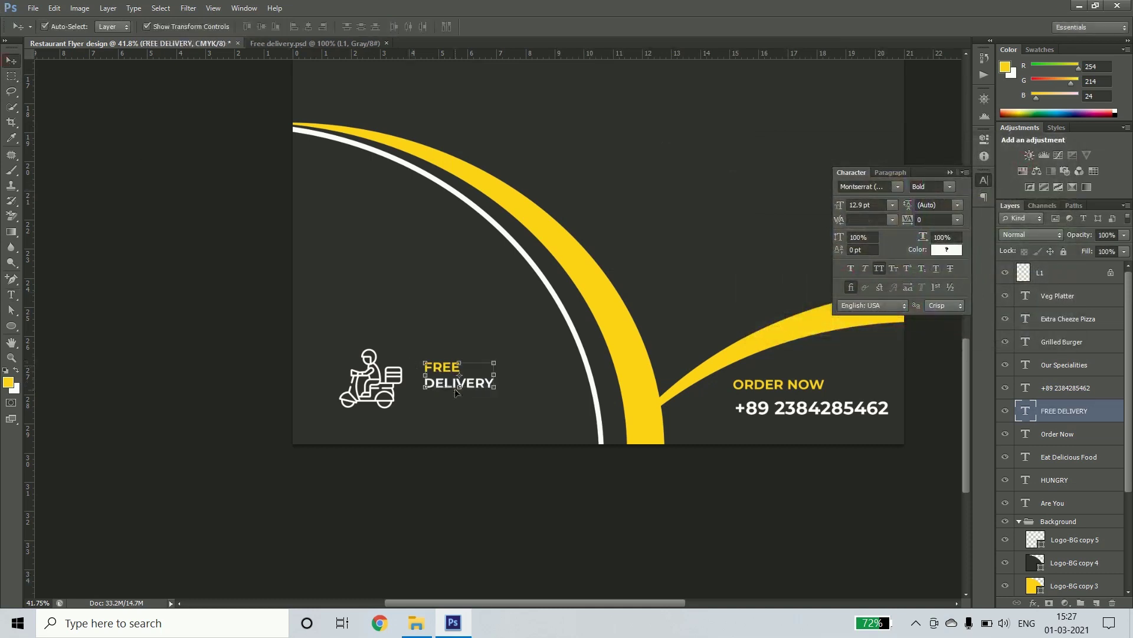
left_click_drag(478, 388, 474, 392)
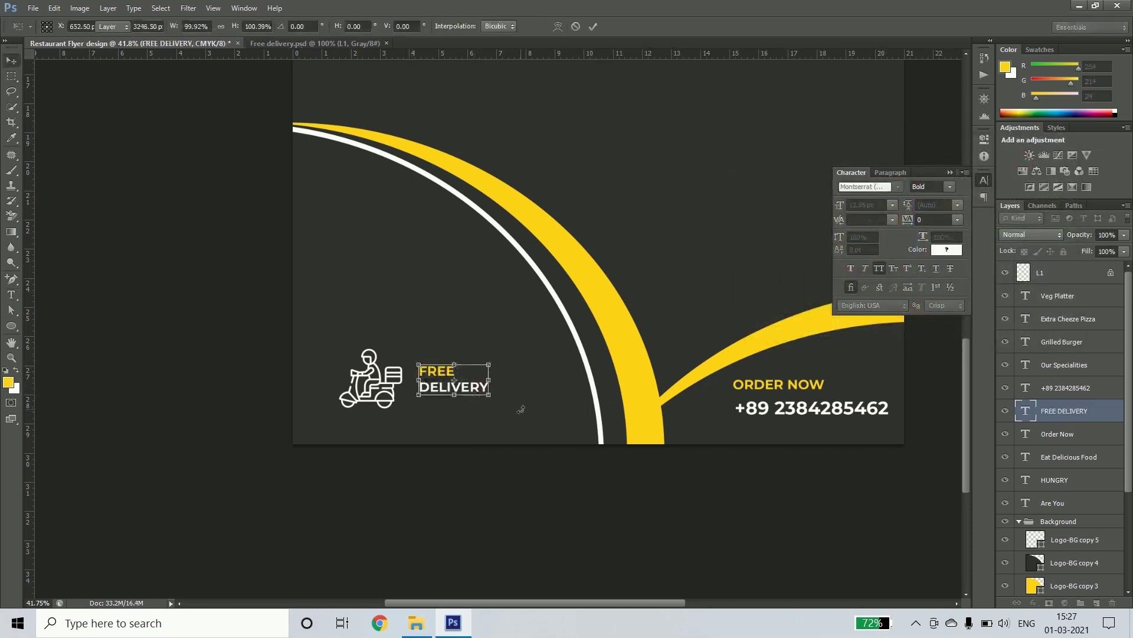
left_click(101, 345)
key("ctrl+0")
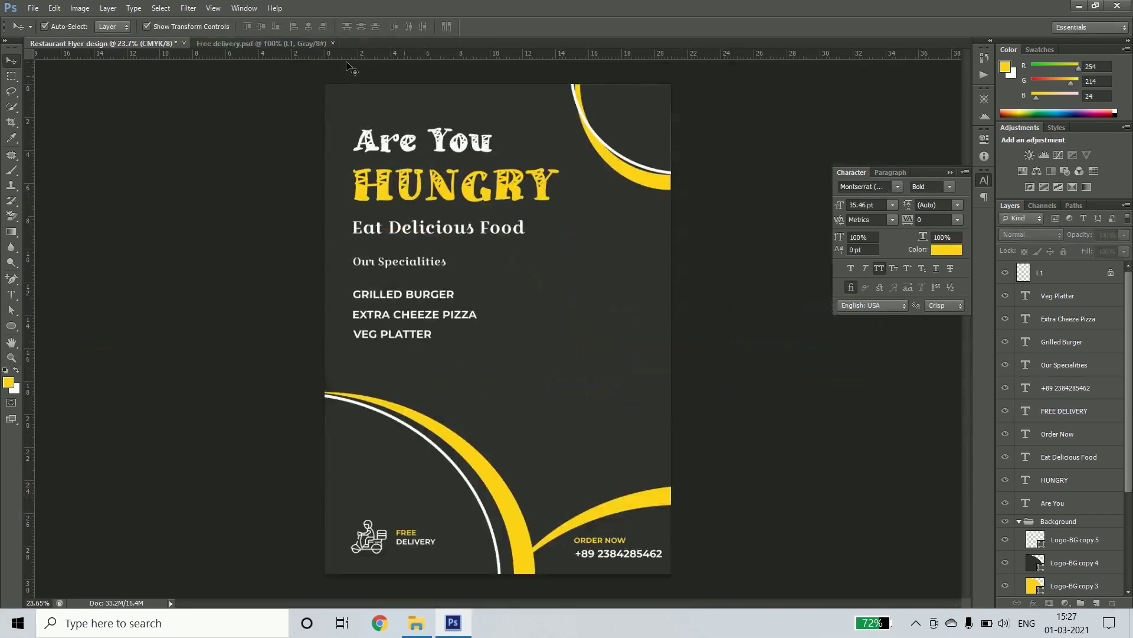
- Open Logo.psd and drop the logo onto the flyer's top-right corner
left_click(417, 623)
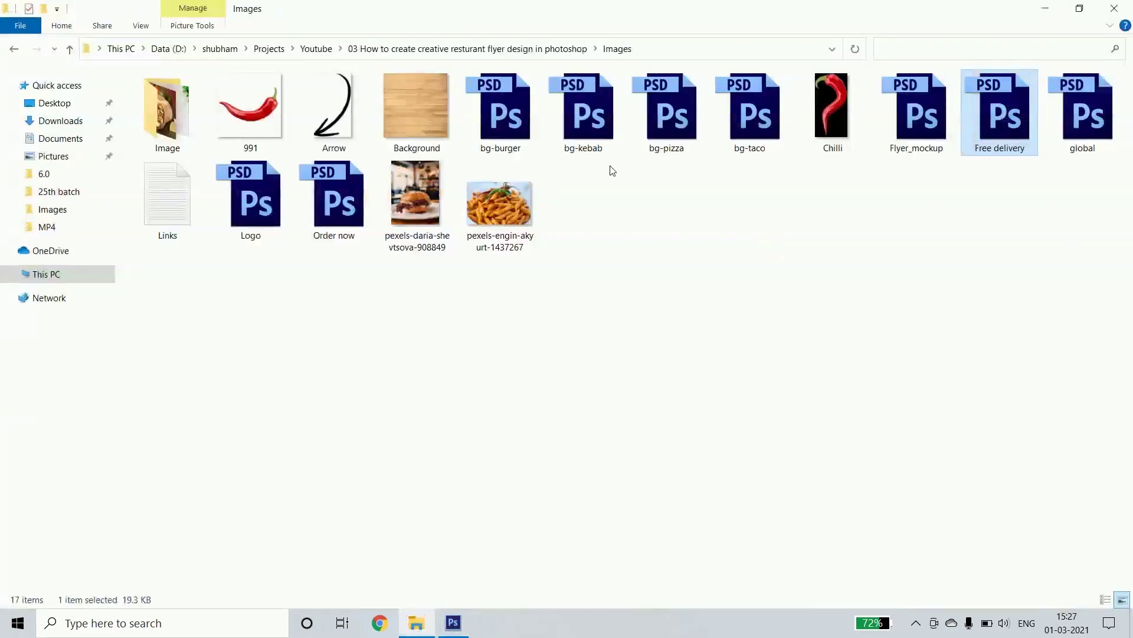
double_click(259, 214)
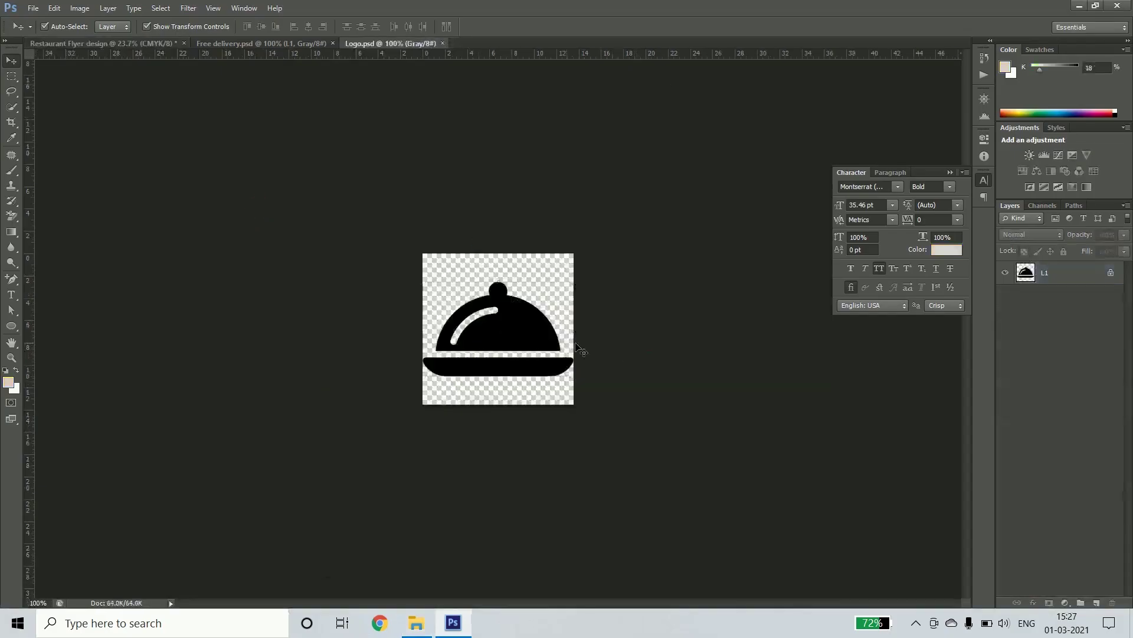
left_click_drag(517, 302, 240, 50)
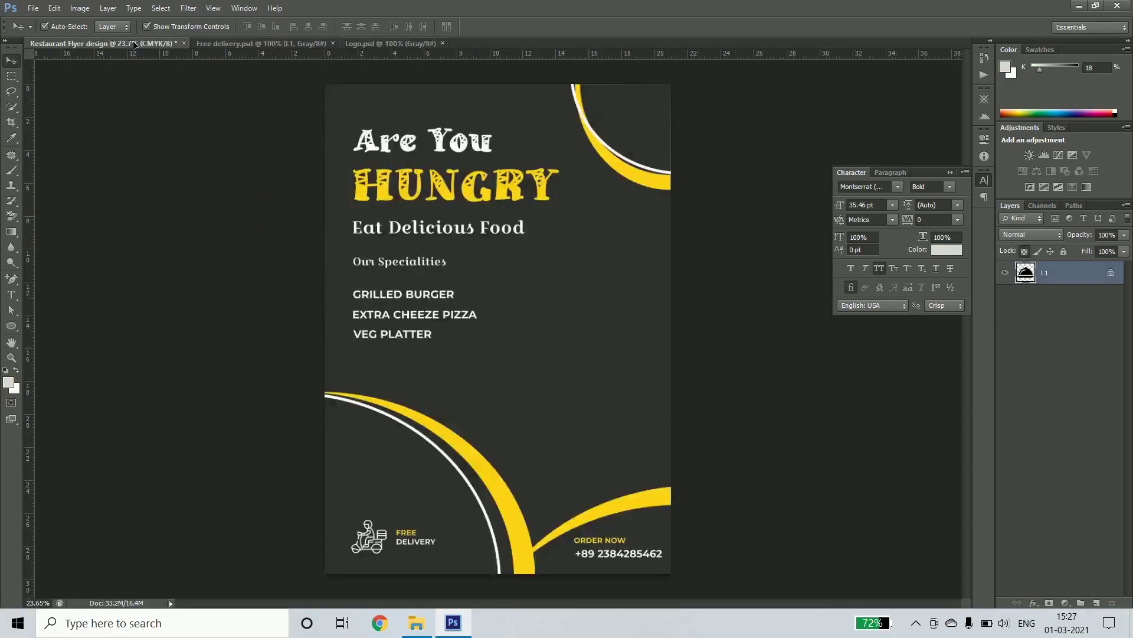
left_click_drag(189, 44, 460, 404)
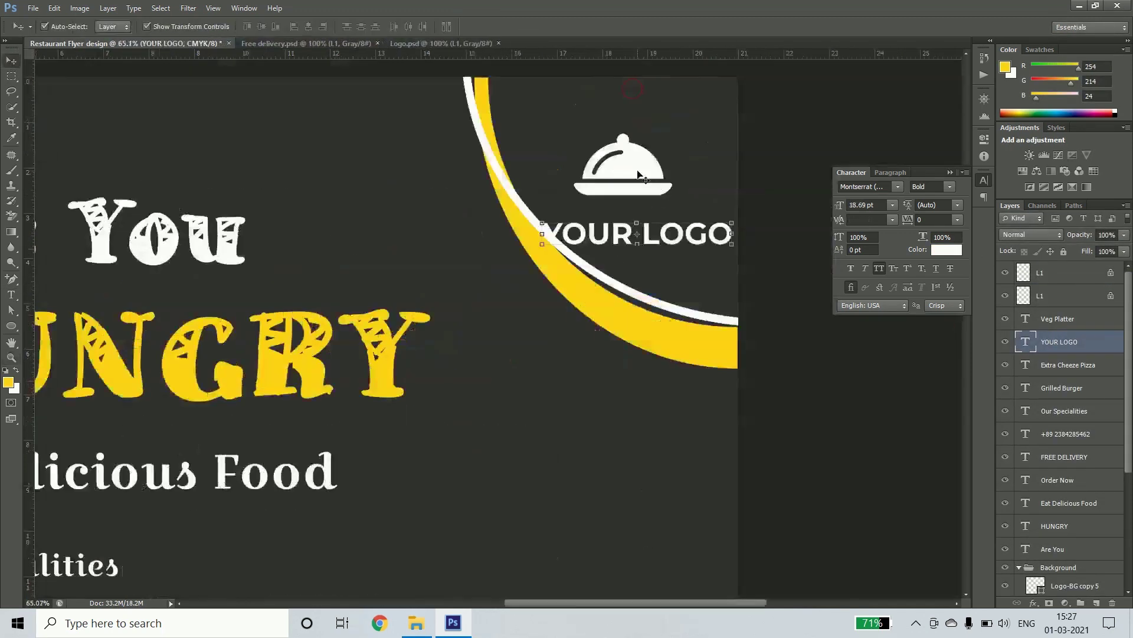
- Centre the cloche over YOUR LOGO, move both up, and scale them to about 69%
left_click(637, 172, "shift")
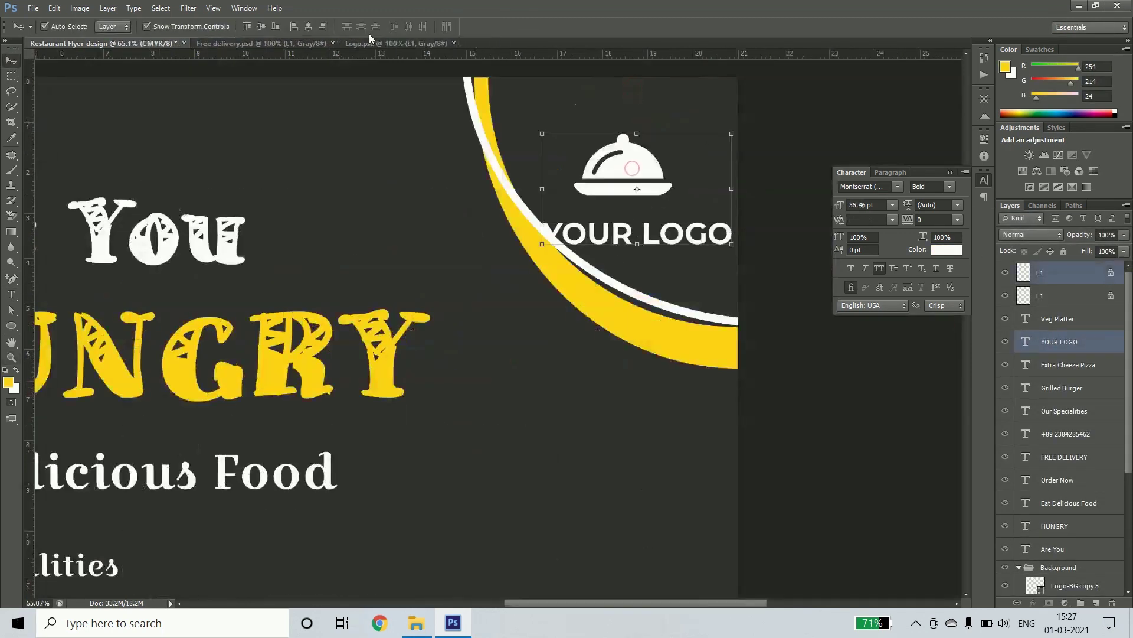
left_click(308, 28)
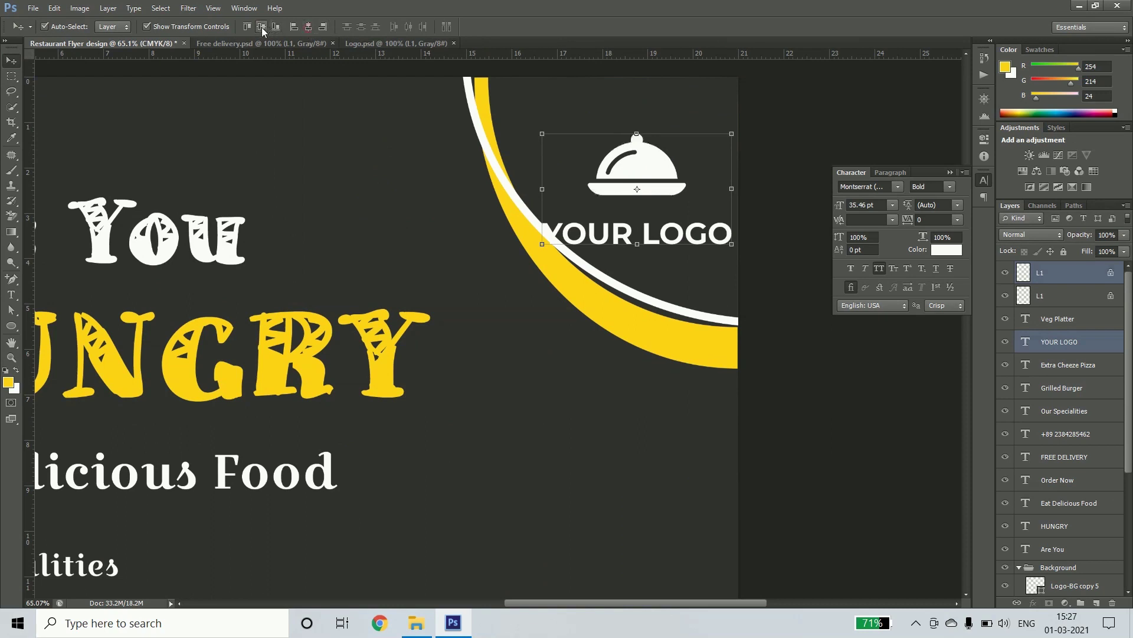
left_click_drag(642, 171, 642, 149)
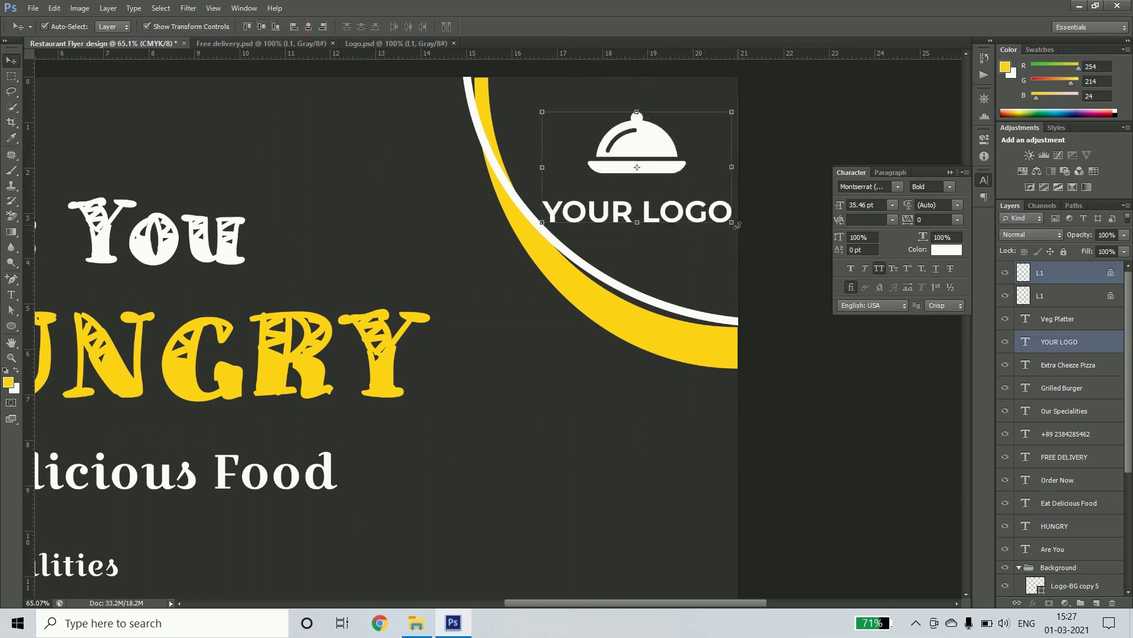
key("ctrl+t")
left_click_drag(732, 223, 702, 206)
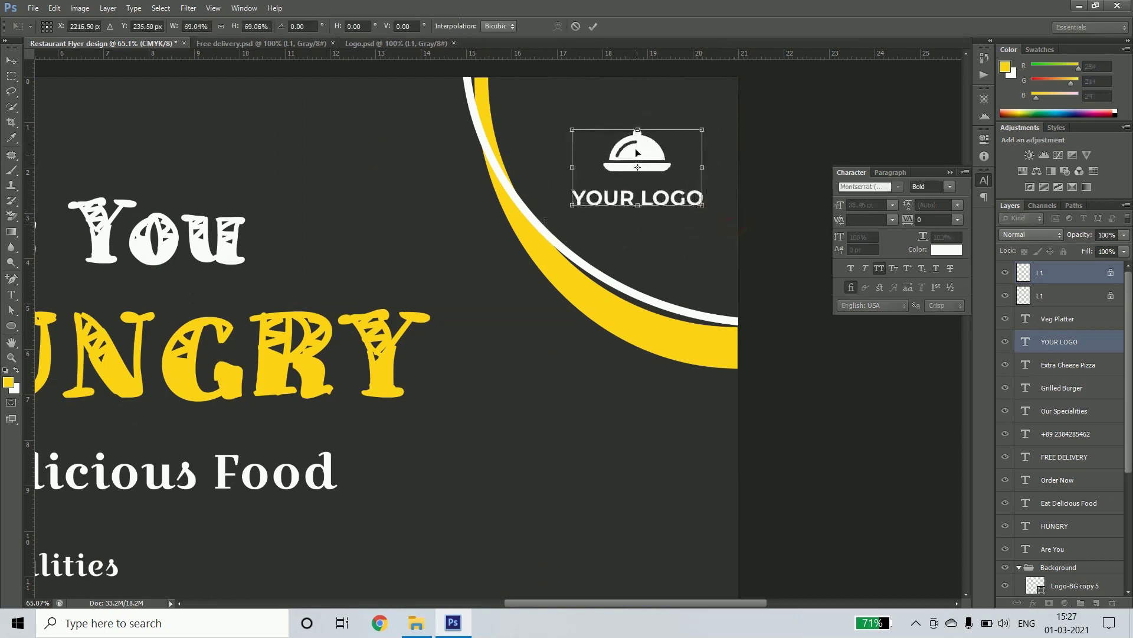
key("Return")
key("ctrl+0")
left_click_drag(484, 447, 568, 299)
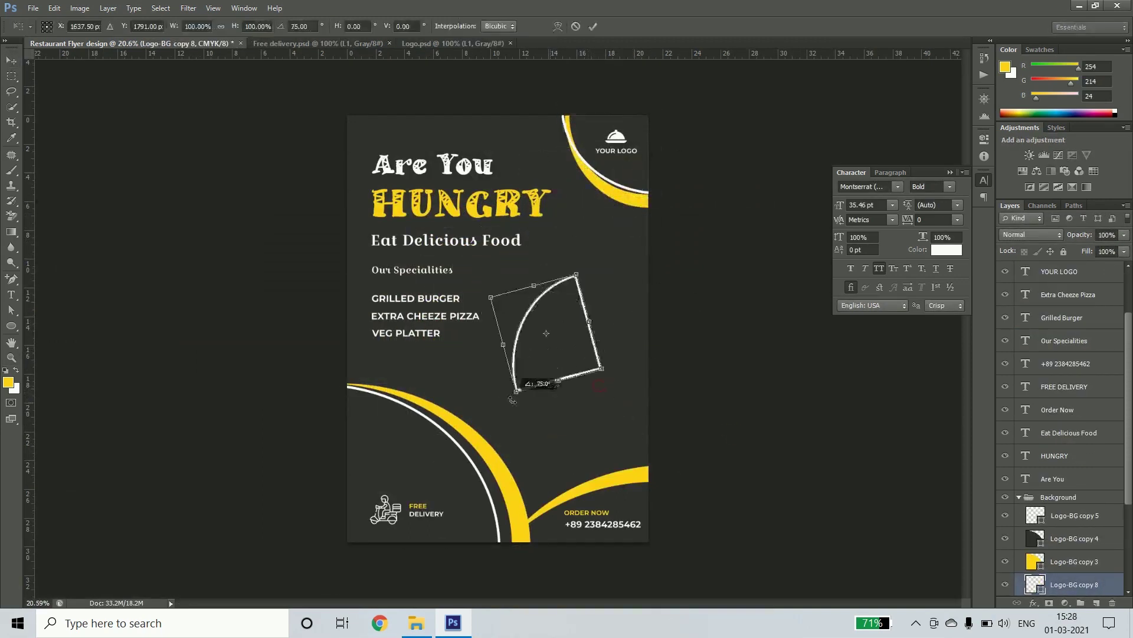
- Rotate and place a trial wedge copy, then delete that trial wedge layer
mouse_move(512, 399)
left_mouse_down()
mouse_move(591, 310)
mouse_move(614, 257)
left_mouse_up()
key("Return")
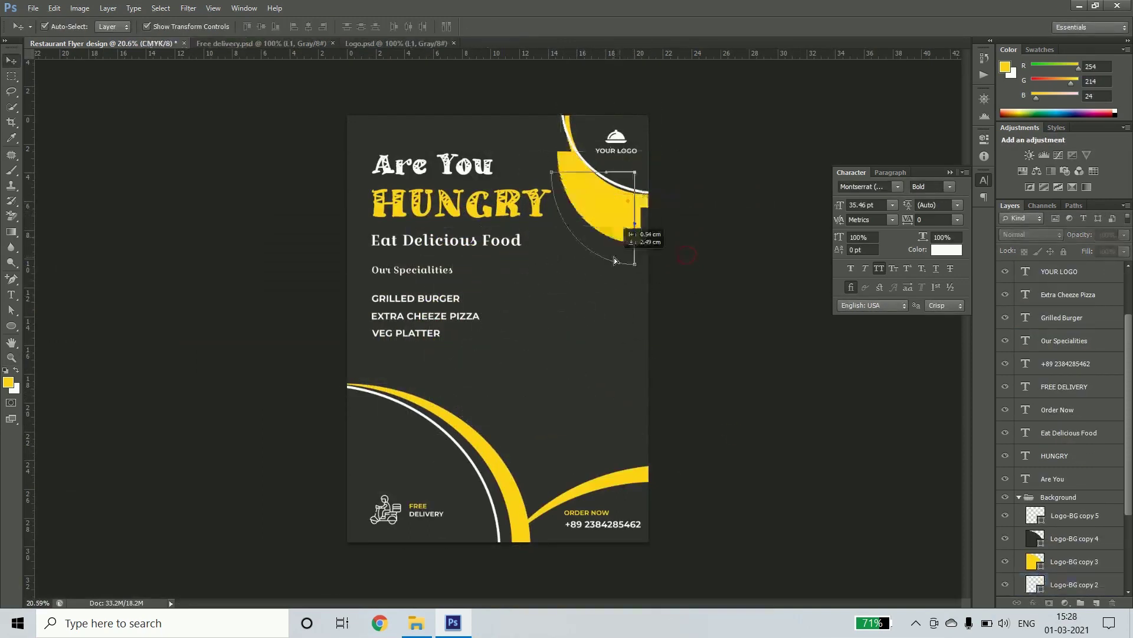
left_click_drag(589, 430, 518, 392)
key("Return")
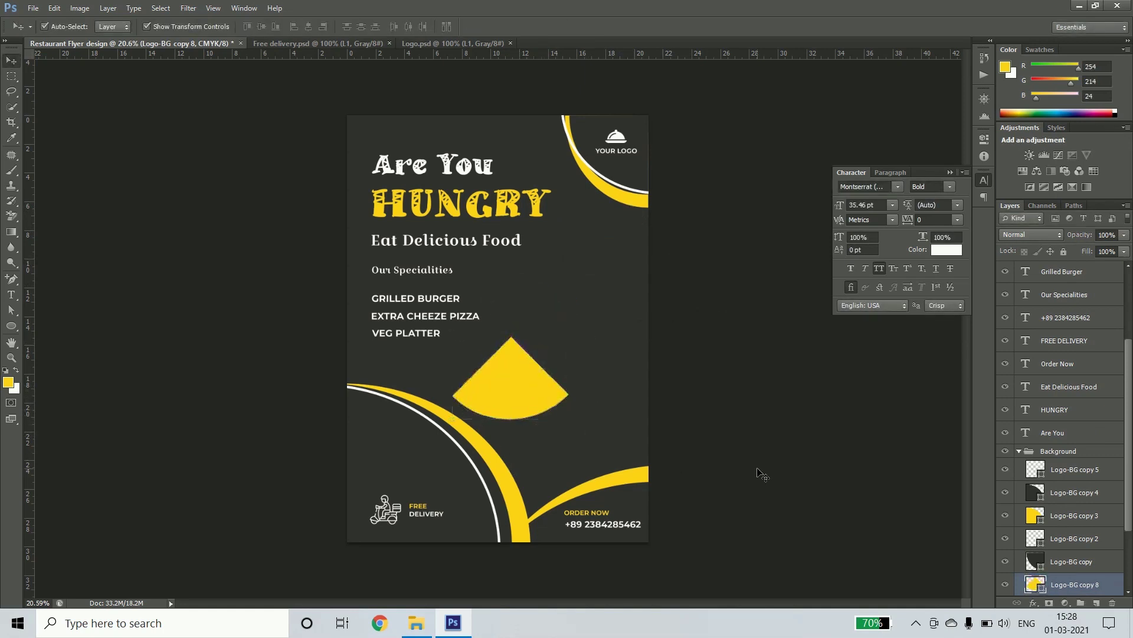
key("Delete")
- Delete the yellow circle's bottom half and add guides through its centre and flat edge
left_click_drag(614, 118, 561, 362)
key("ctrl+plus")
left_click_drag(892, 436, 413, 568)
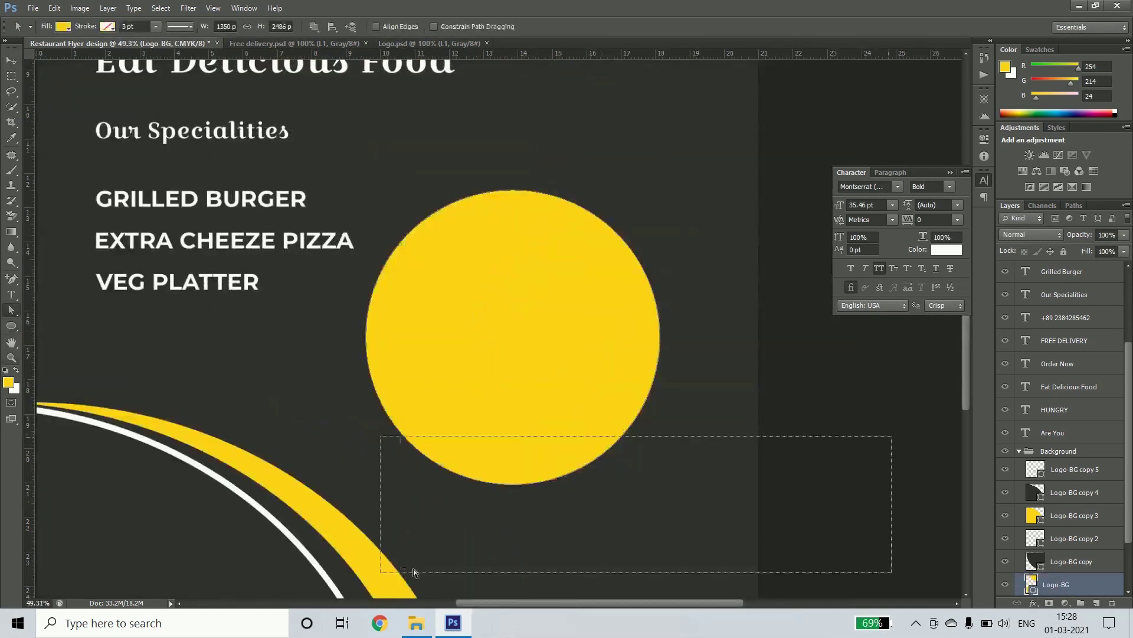
key("Delete")
left_click_drag(27, 295, 511, 295)
left_click_drag(563, 53, 563, 331)
- Delete the half-circle's left part with Direct Selection, leaving a quarter circle
scroll(419, 436, "down", 3)
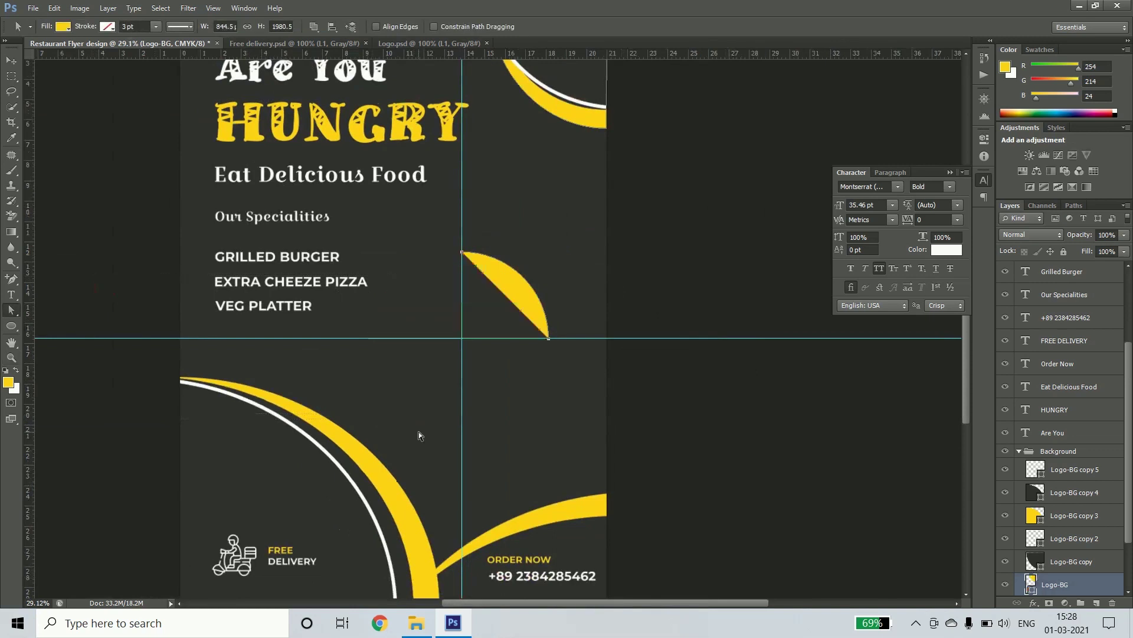
scroll(419, 436, "up", 2)
key("p")
scroll(354, 342, "up", 5)
key("m")
left_click_drag(184, 228, 208, 596)
key("Delete")
key("ctrl+0")
- Move the Ellipse 1 quarter circle down-left and rotate it 135° into a fan
key("v")
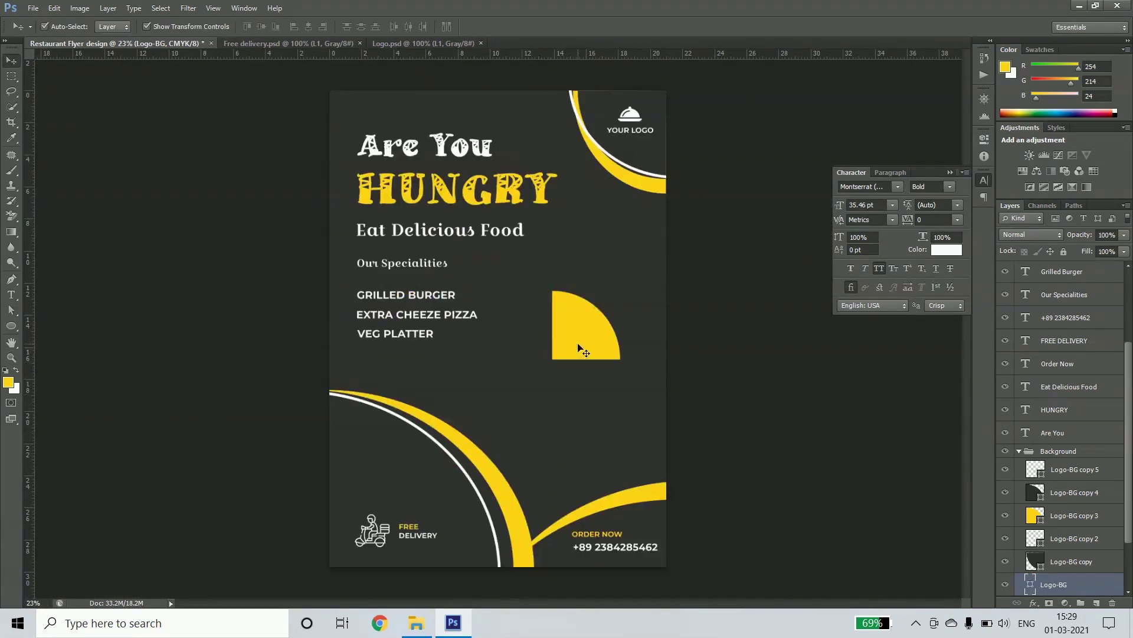
left_click(611, 359)
key("a")
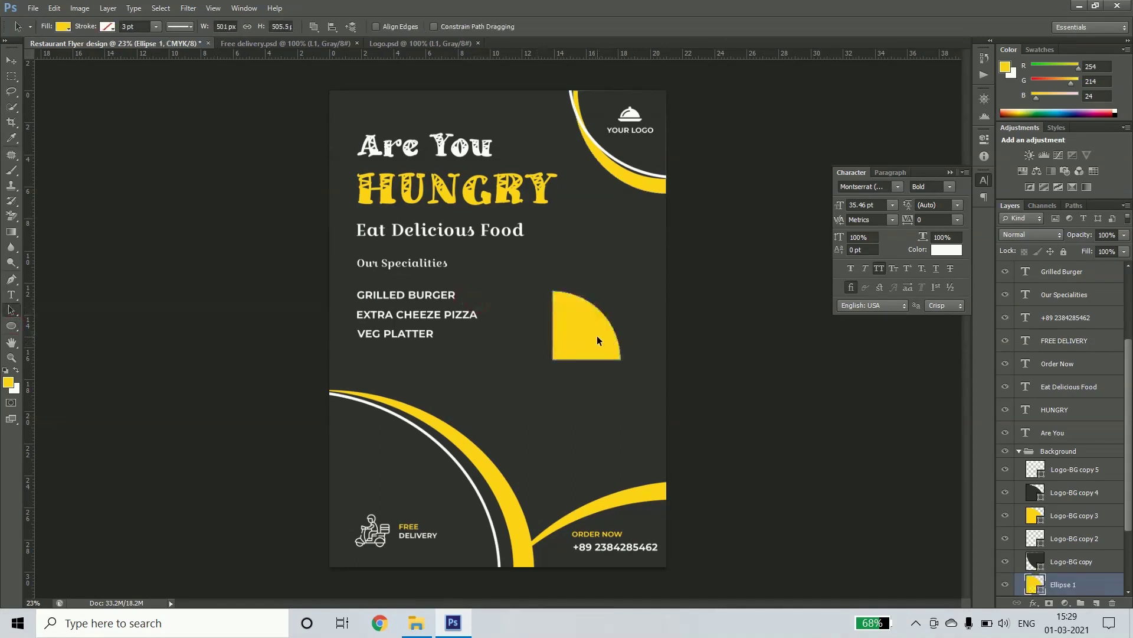
left_click_drag(597, 340, 549, 403)
key("ctrl+t")
mouse_move(590, 448)
left_mouse_down()
mouse_move(603, 415)
mouse_move(630, 423)
left_mouse_up()
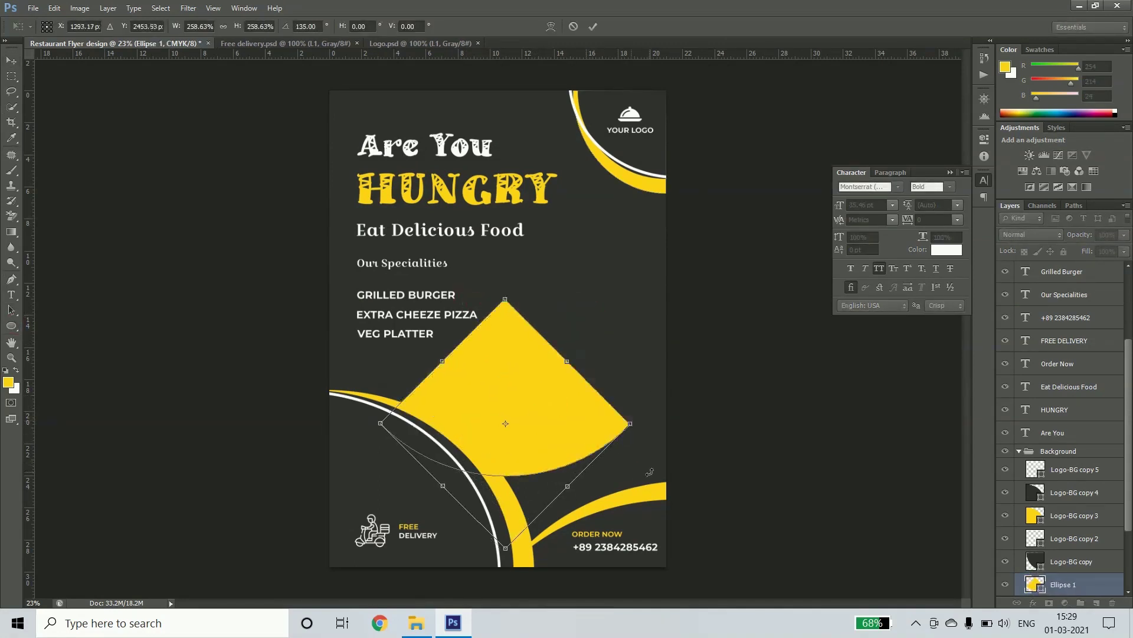
key("Return")
- Bring the fan to the top of its group, nudge it right and enlarge it slightly
key("ctrl+shift+bracketright")
mouse_move(532, 428)
left_mouse_down()
mouse_move(541, 444)
mouse_move(531, 440)
left_mouse_up()
left_click_drag(625, 314, 632, 309)
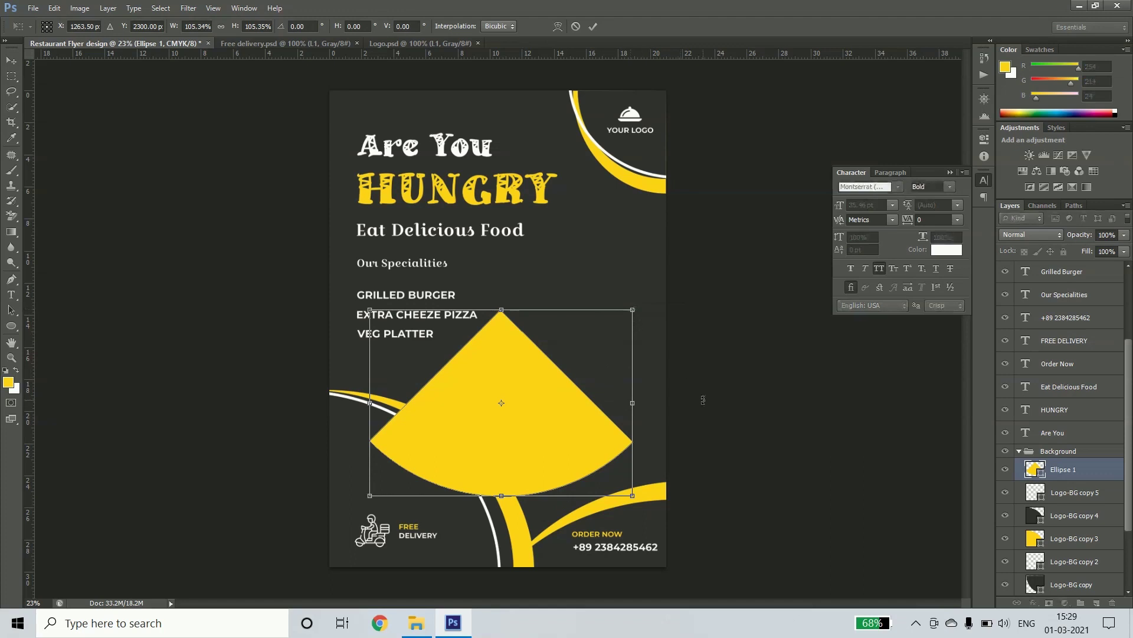
key("Return")
- Duplicate the fan, rotate the copy -90°, shrink it to about 72%, and check the gap
key("ctrl+j")
left_click_drag(547, 421, 547, 323)
key("ctrl+t")
mouse_move(641, 407)
left_mouse_down()
mouse_move(660, 282)
mouse_move(594, 180)
left_mouse_up()
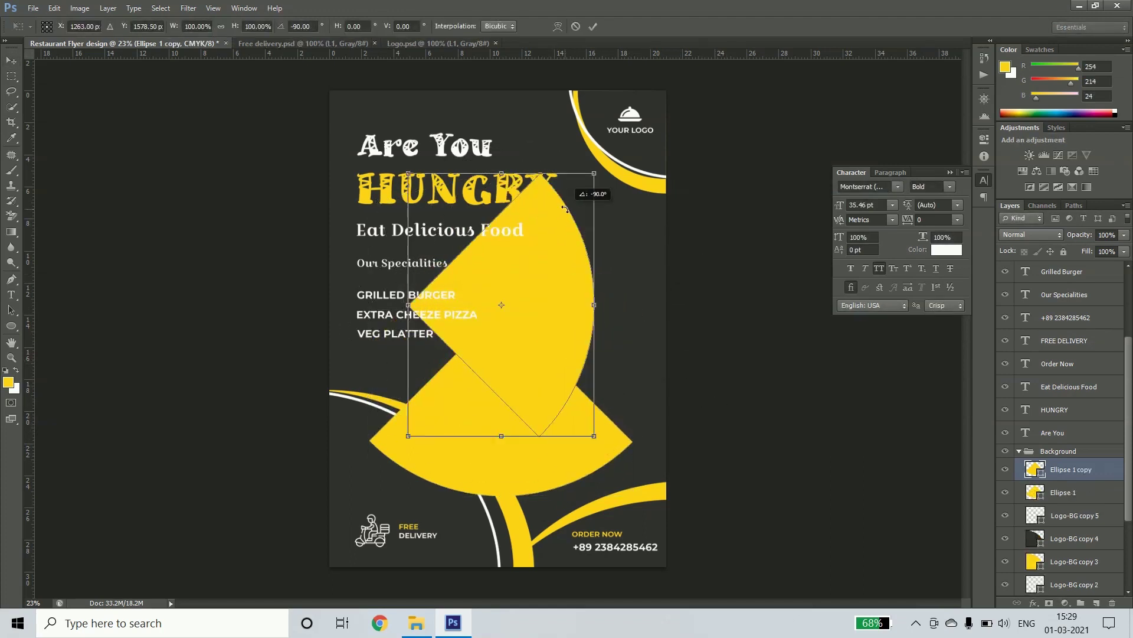
left_click_drag(503, 366, 597, 366)
left_click_drag(688, 437, 641, 397)
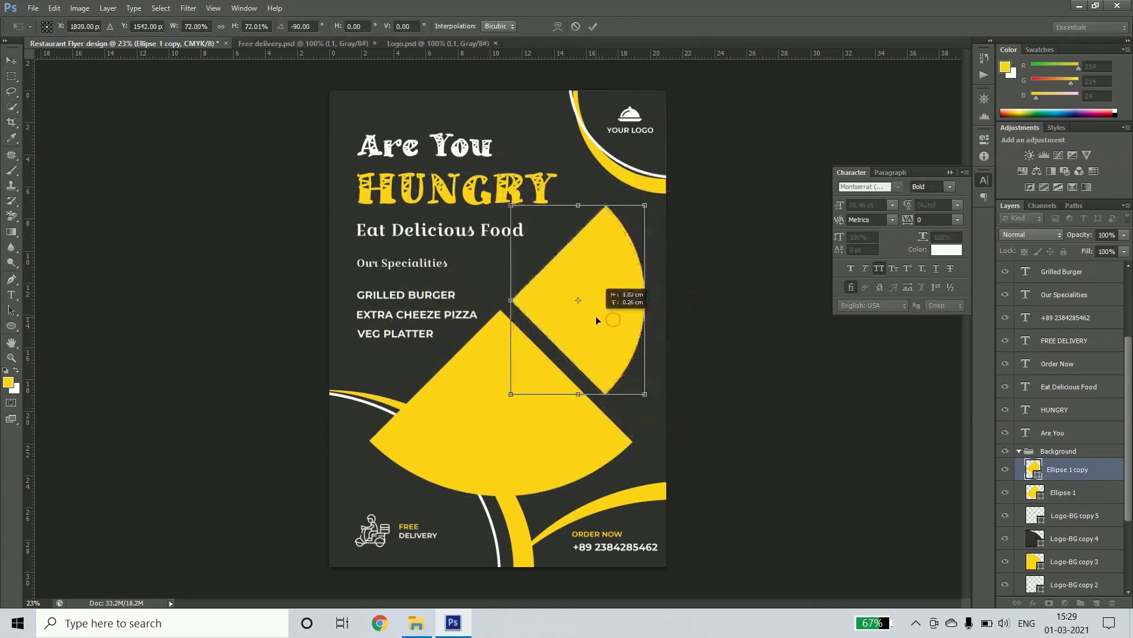
key("Return")
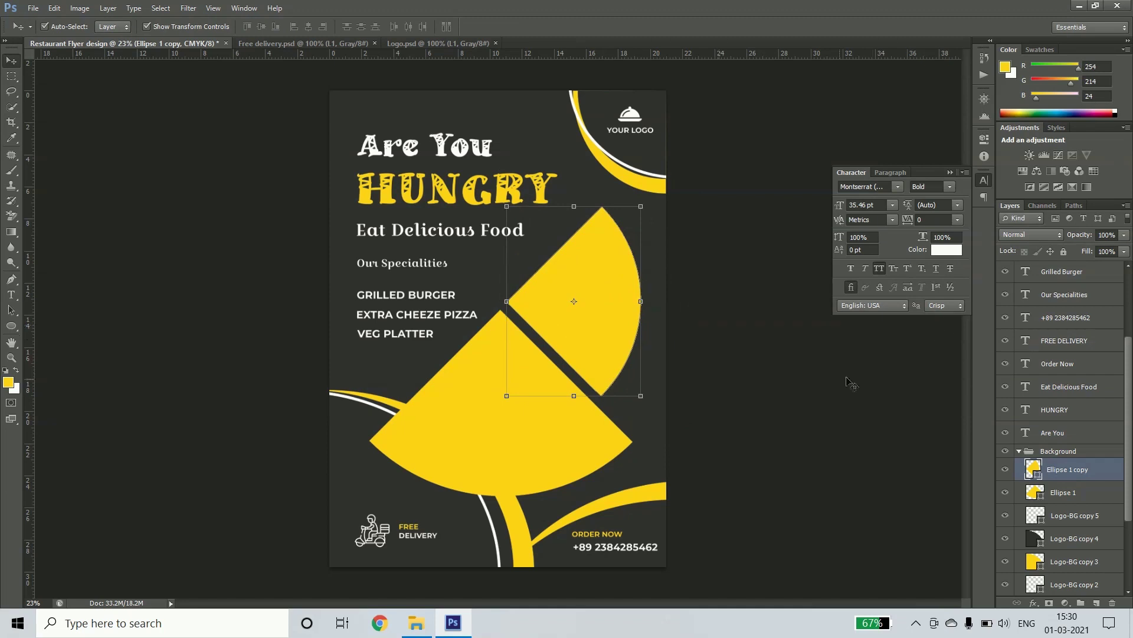
key("z")
left_click(574, 301)
left_click_drag(573, 274, 232, 312)
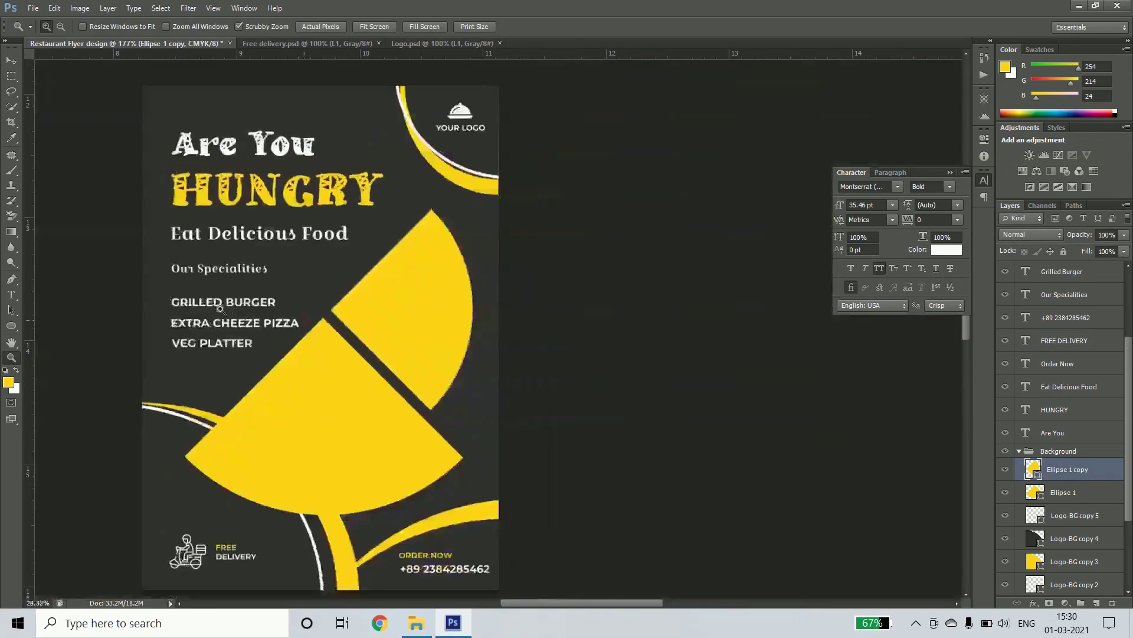
- Place the burger photo, clip it into the lower wedge, name layers Mask and Image 1, and enlarge it
left_click_drag(413, 190, 545, 417)
key("Return")
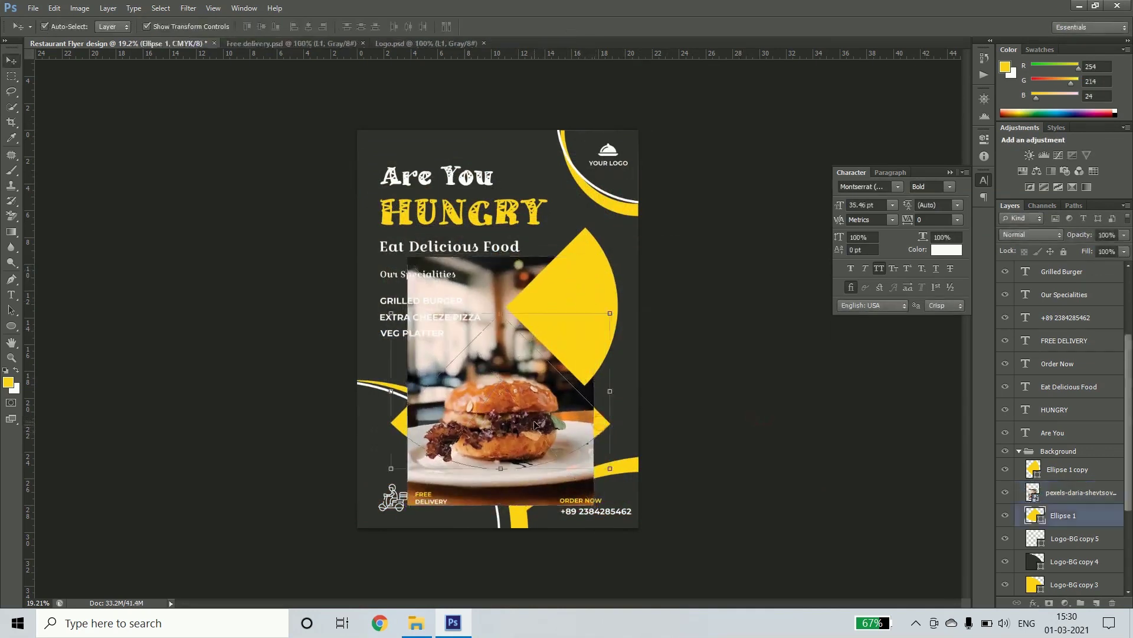
key("ctrl+alt+g")
type("Mask")
key("shift+Tab")
type("Image 1")
key("Return")
left_click_drag(595, 503, 697, 458)
key("Return")
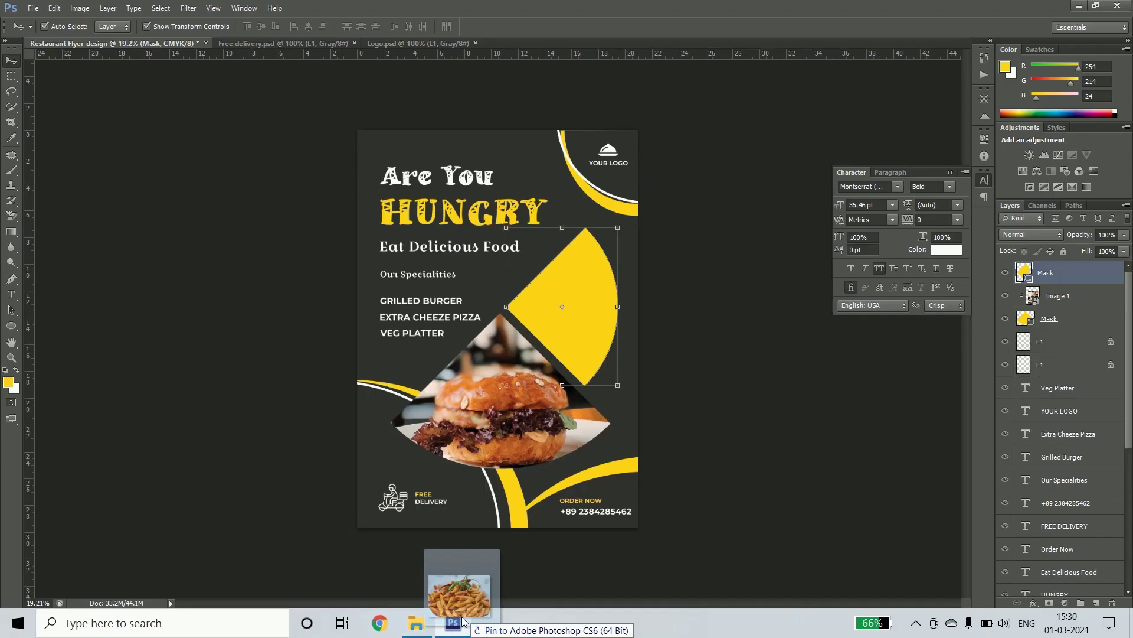
- Place the pasta photo and clip it into the upper wedge
mouse_move(420, 617)
left_mouse_down()
mouse_move(562, 307)
mouse_move(591, 312)
mouse_move(591, 324)
left_mouse_up()
key("Return")
key("ctrl+alt+g")
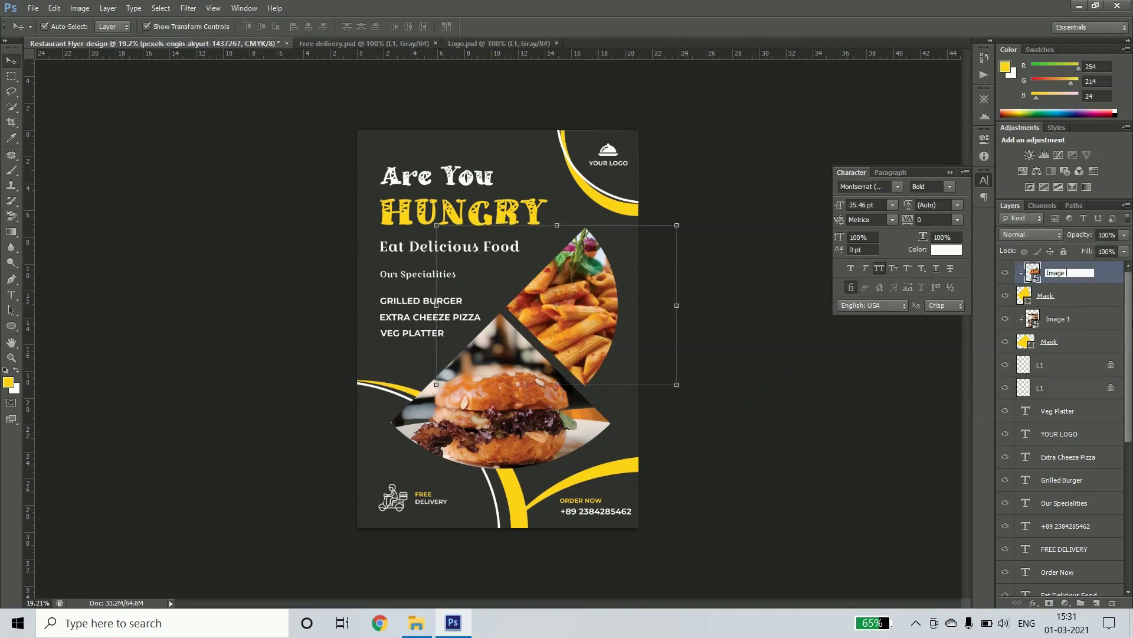
- Group each photo with its mask as Image 1 and Image 2, and hide both groups
left_click(1058, 318)
left_click(1049, 341, "shift")
key("ctrl+g")
double_click(1050, 314)
type("Image 1")
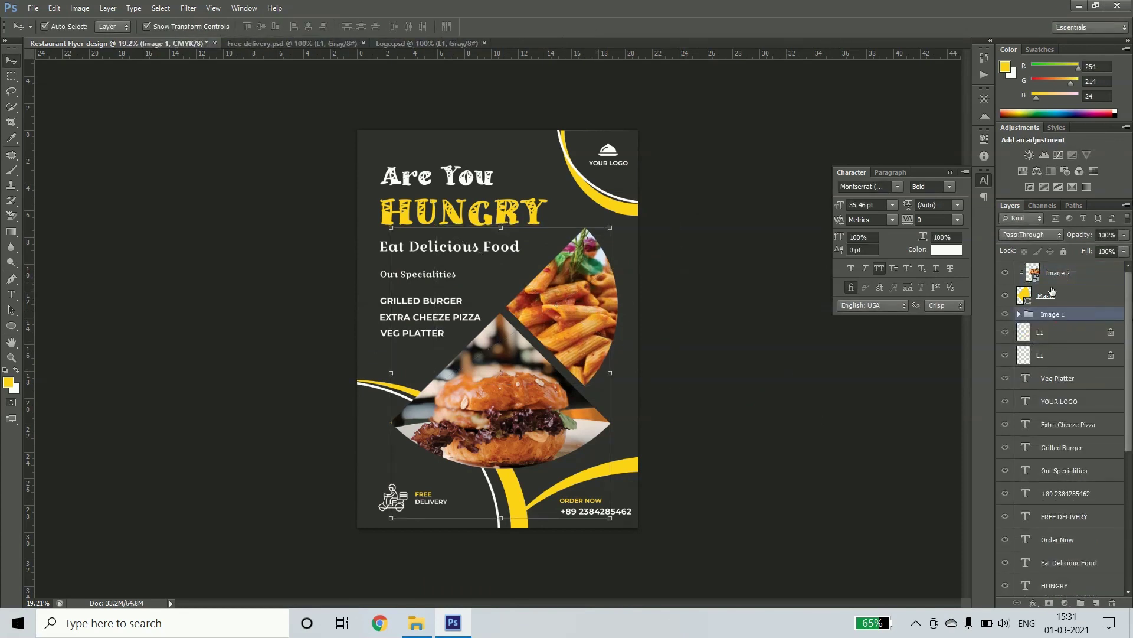
left_click(1052, 294)
key("ctrl+g")
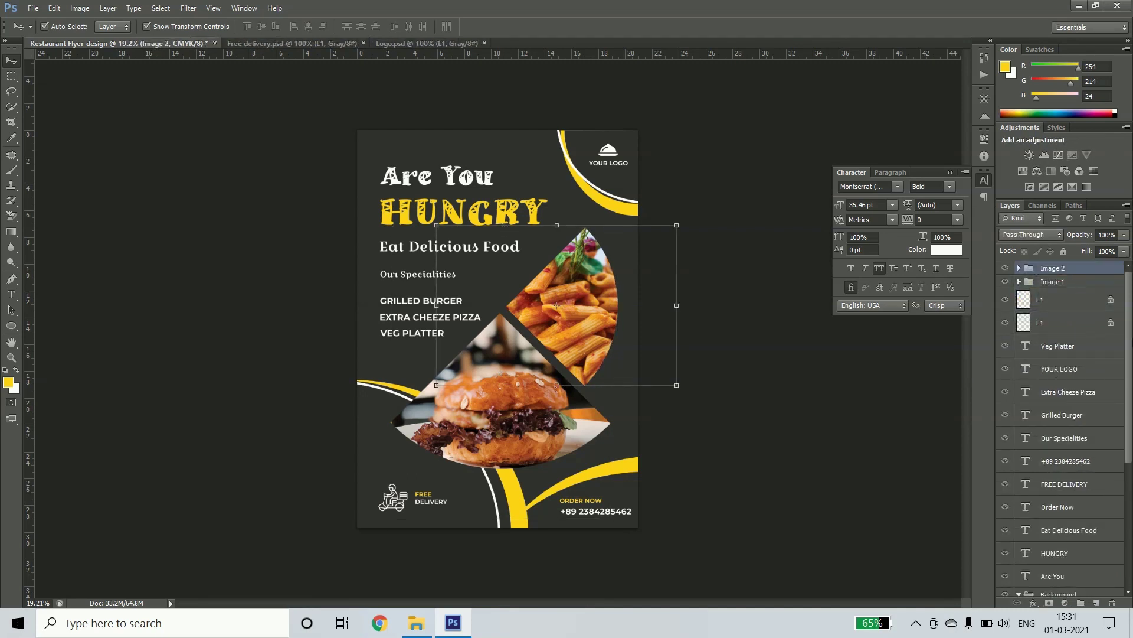
left_click(1005, 268)
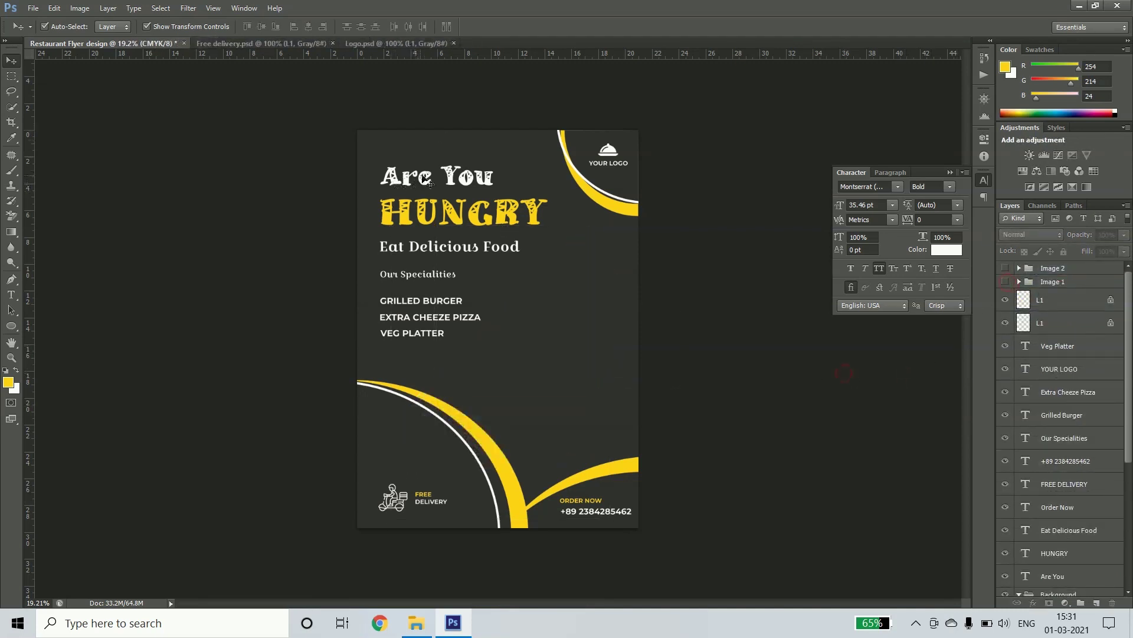
- Group the headline and menu text layers and name the group Main Text
left_click_drag(430, 183, 546, 239)
key("ctrl+g")
double_click(1047, 267)
type("Text")
key("Return")
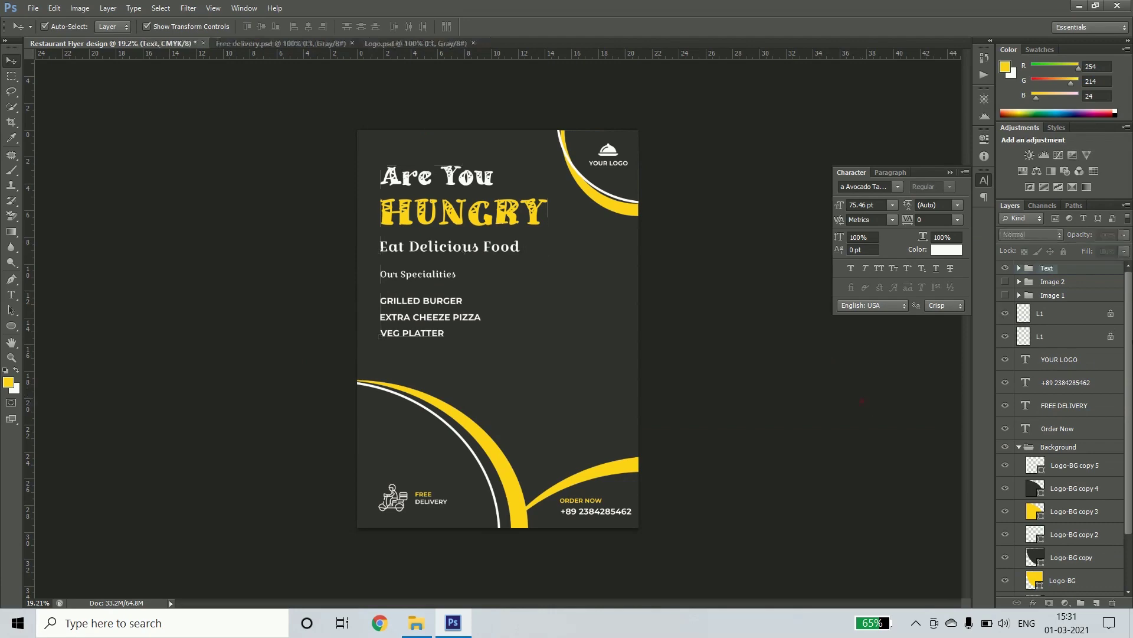
- Bring Order now.psd into the flyer and place its serving-dish icon beside ORDER NOW
left_click(416, 622)
mouse_move(336, 204)
left_mouse_down()
mouse_move(572, 348)
mouse_move(540, 505)
left_mouse_up()
scroll(540, 505, "up", 5)
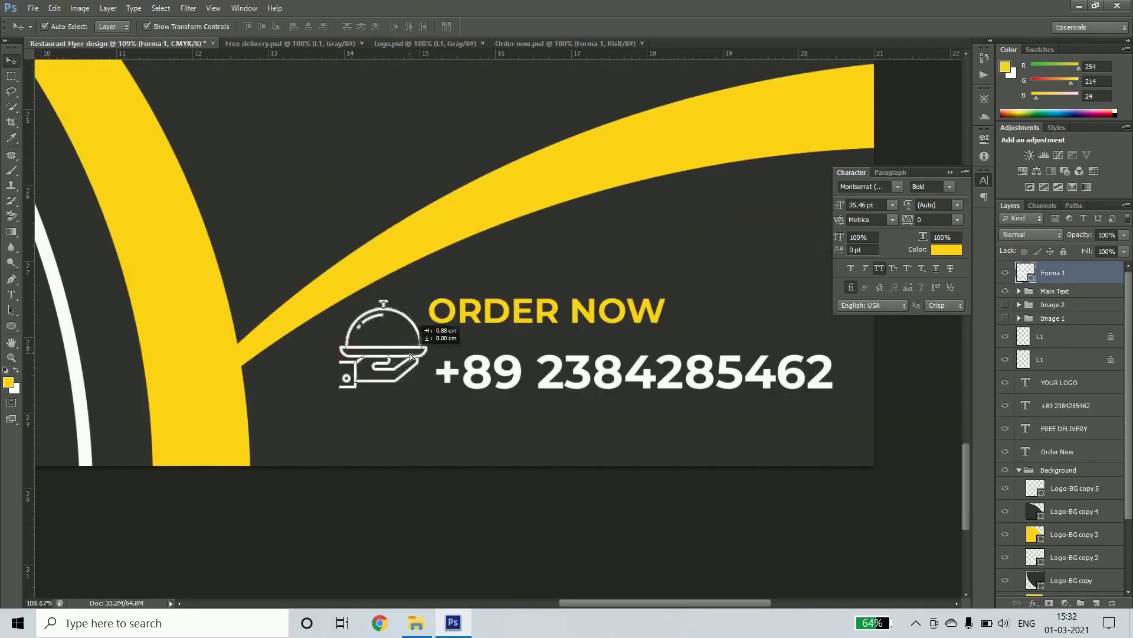
left_click_drag(394, 352, 396, 353)
scroll(487, 384, "down", 3)
scroll(378, 396, "down", 3)
scroll(421, 279, "left", 5)
- Check the FREE DELIVERY text layer and locate the Chilli image among the flyer assets
left_click(478, 368)
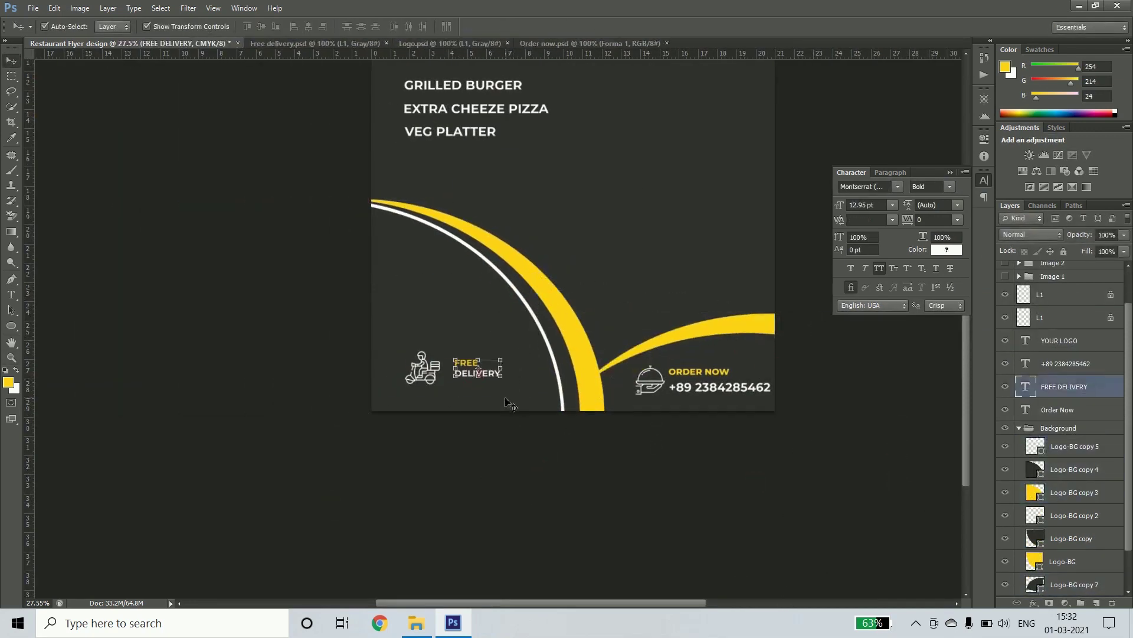
scroll(508, 404, "up", 2)
scroll(590, 325, "down", 4)
left_click(619, 301)
scroll(499, 239, "up", 3)
scroll(547, 235, "up", 1)
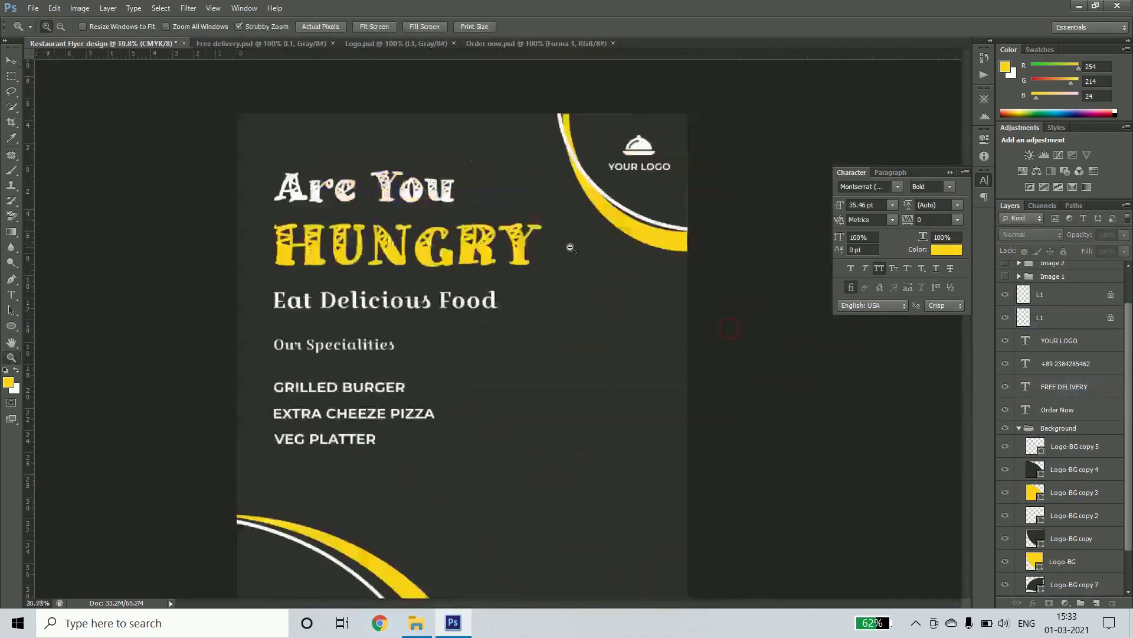
left_click(427, 627)
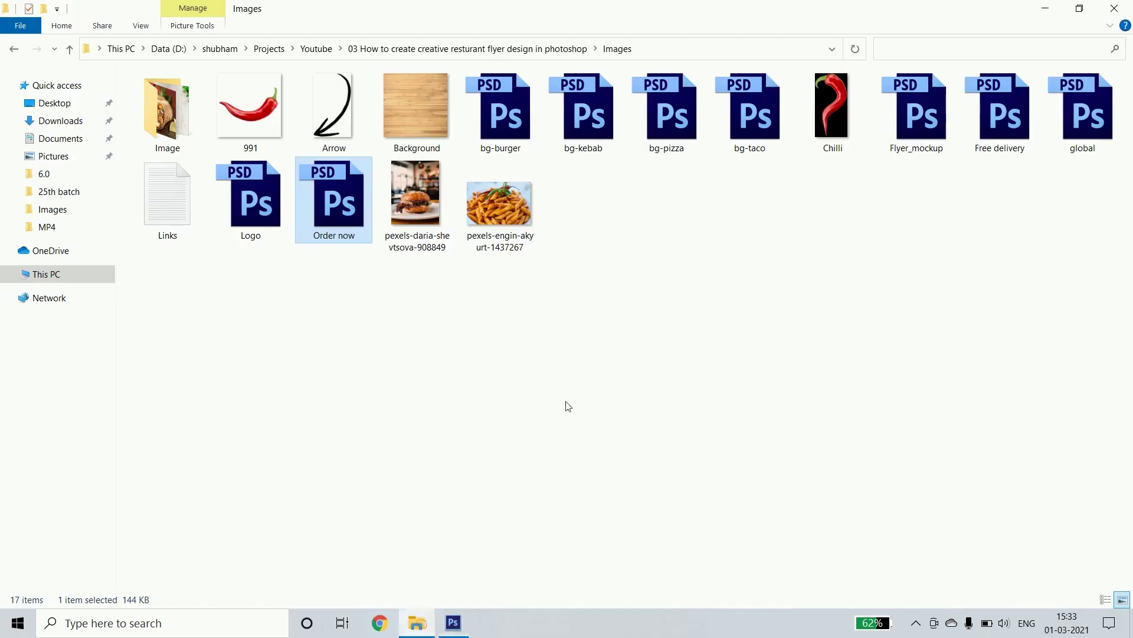
- Place the Chilli image on its own layer right after the HUNGRY headline
mouse_move(833, 110)
left_mouse_down()
mouse_move(488, 627)
mouse_move(561, 310)
left_mouse_up()
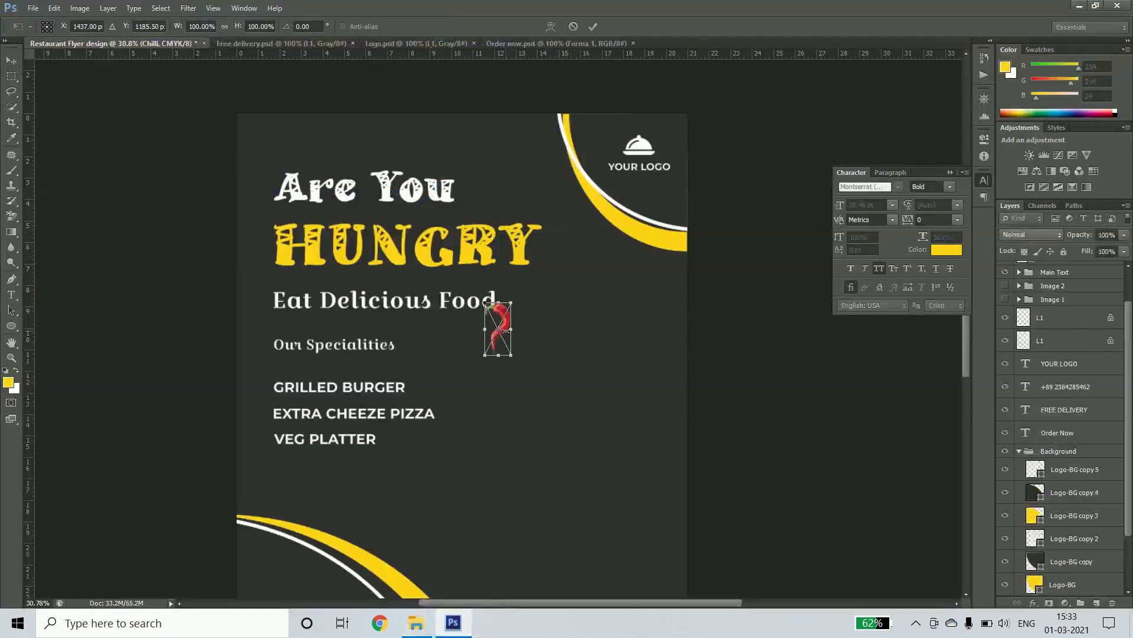
key("Return")
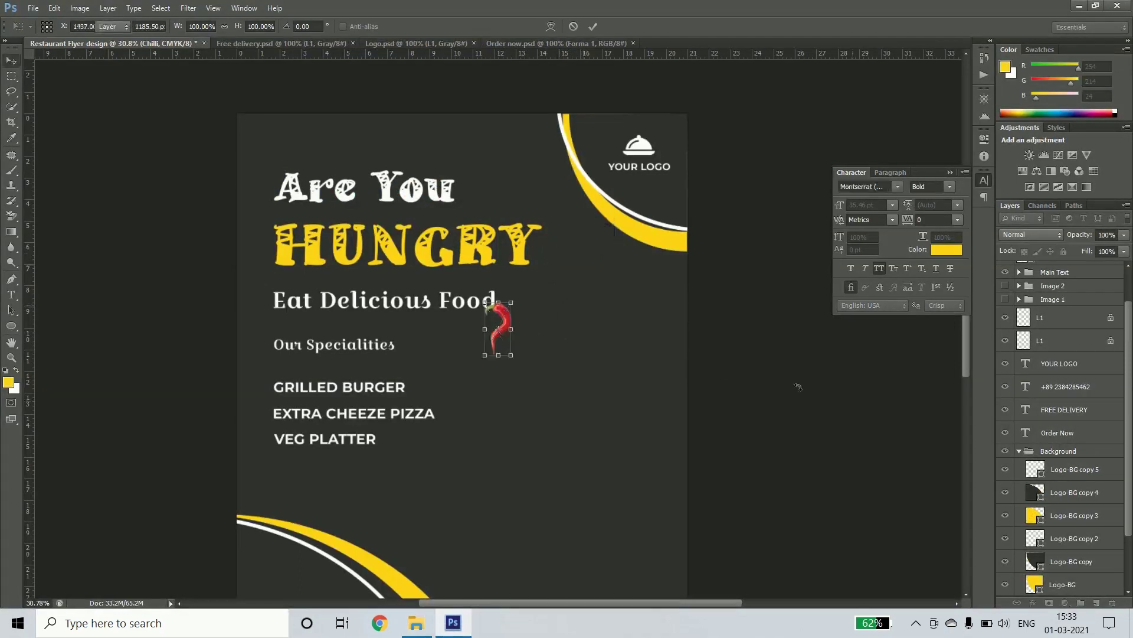
left_click_drag(511, 329, 565, 255)
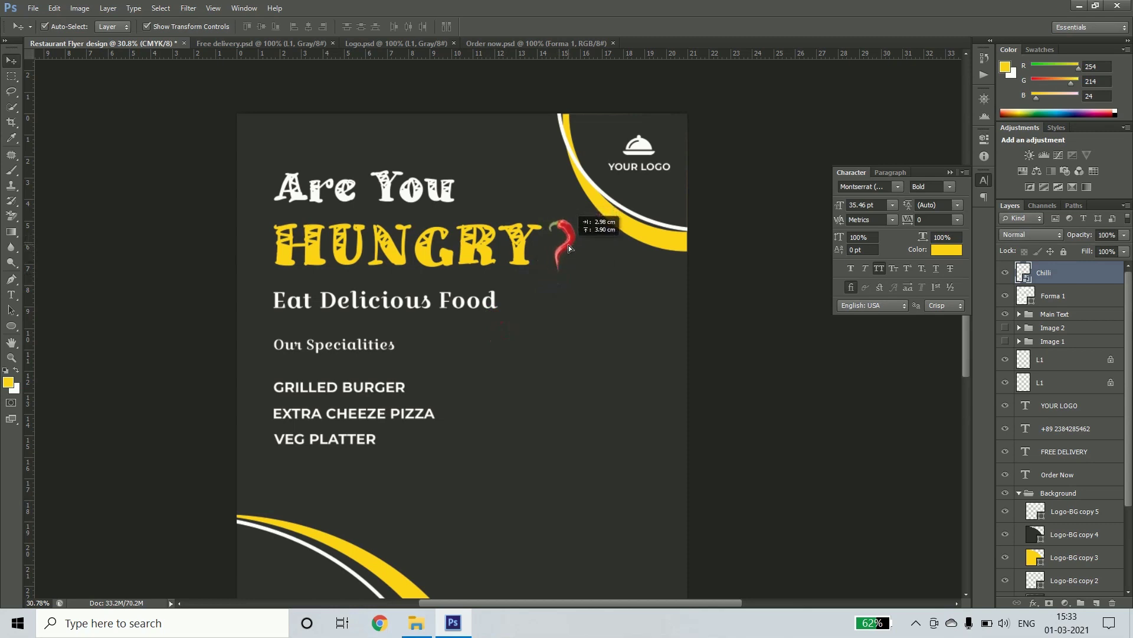
left_click(761, 395)
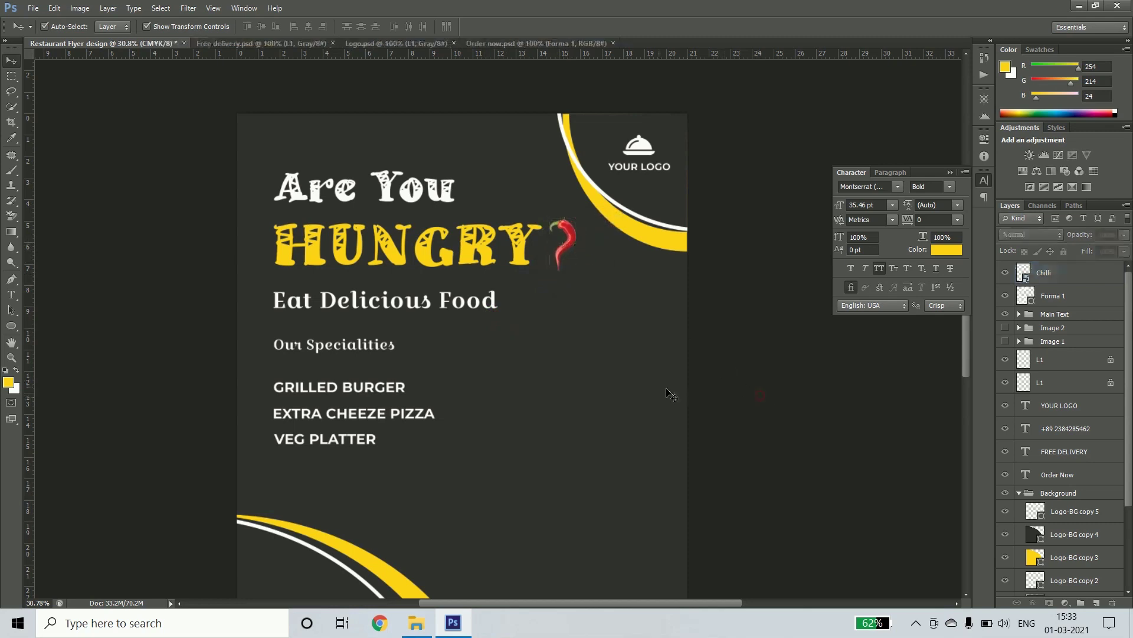
left_click(340, 349)
left_click(632, 432)
- Draw a rounded rectangle around the specialities with no fill and a white dashed outline
key("z")
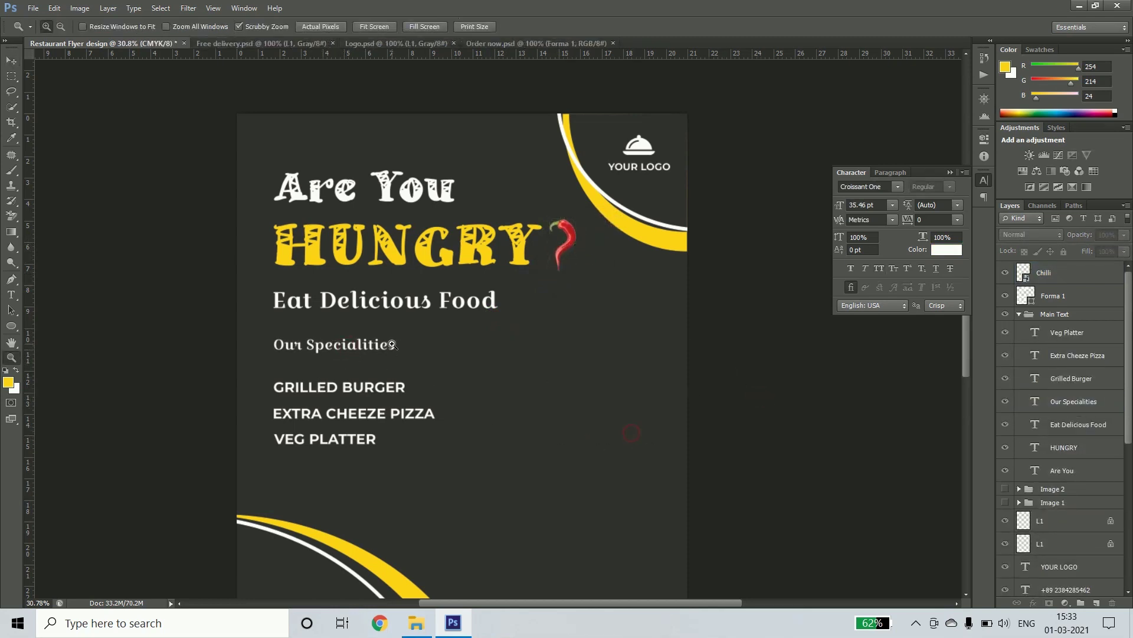
scroll(431, 430, "down", 2)
left_click(11, 325)
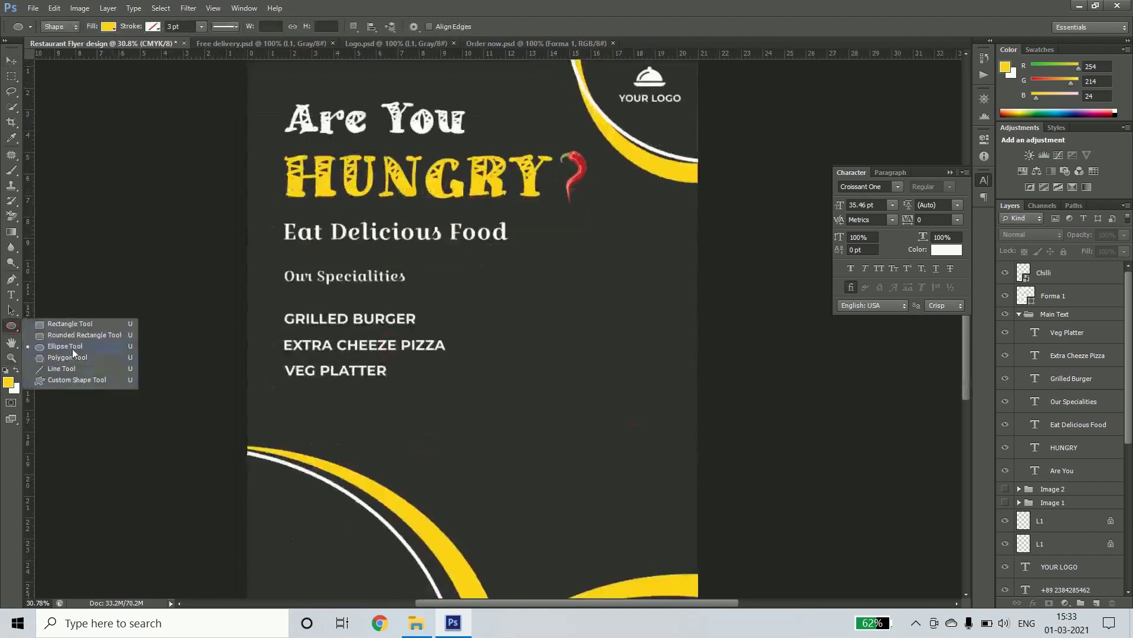
left_click(75, 335)
mouse_move(460, 293)
left_mouse_down()
mouse_move(644, 419)
mouse_move(634, 421)
left_mouse_up()
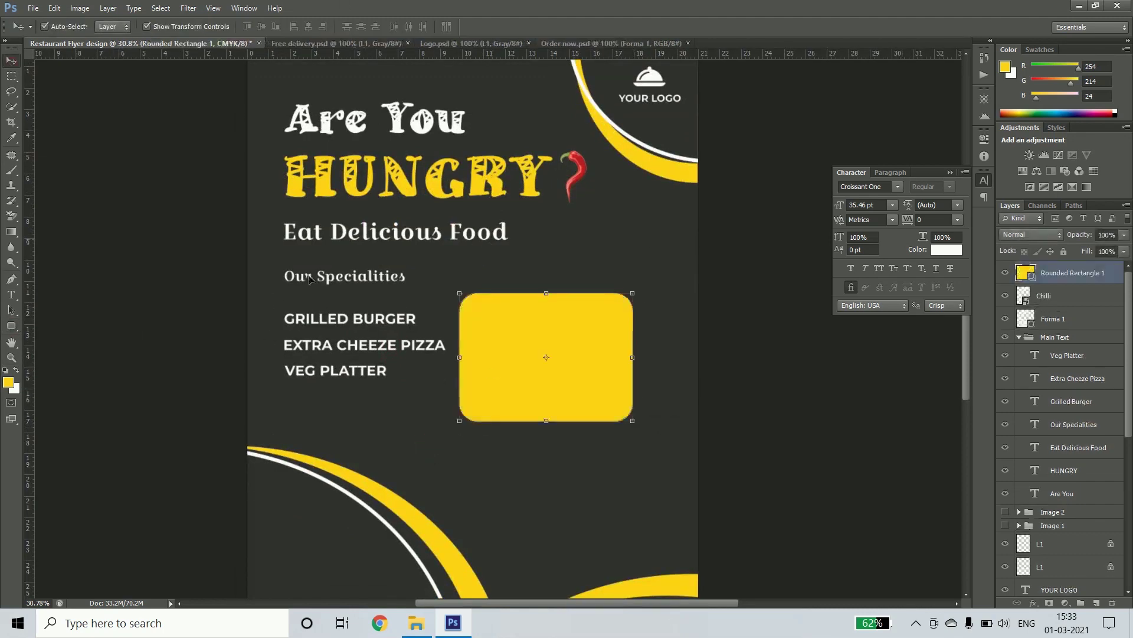
left_click(108, 26)
left_click(87, 43)
left_click(225, 27)
left_click(180, 27)
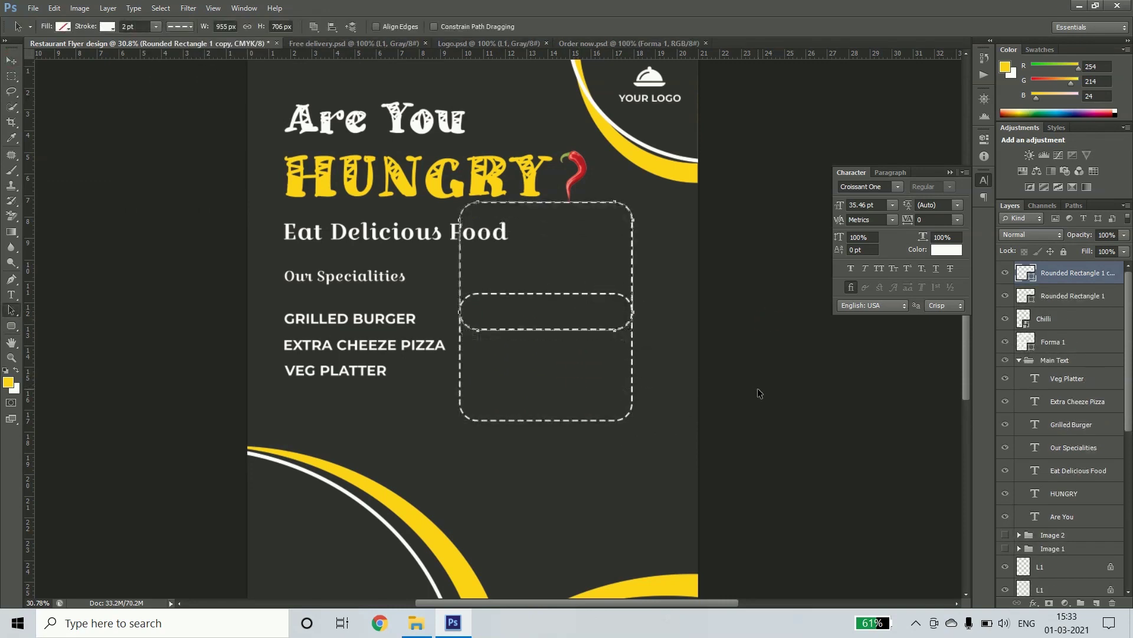
- Shrink a copy of the dashed frame into a small tab at the top
key("v")
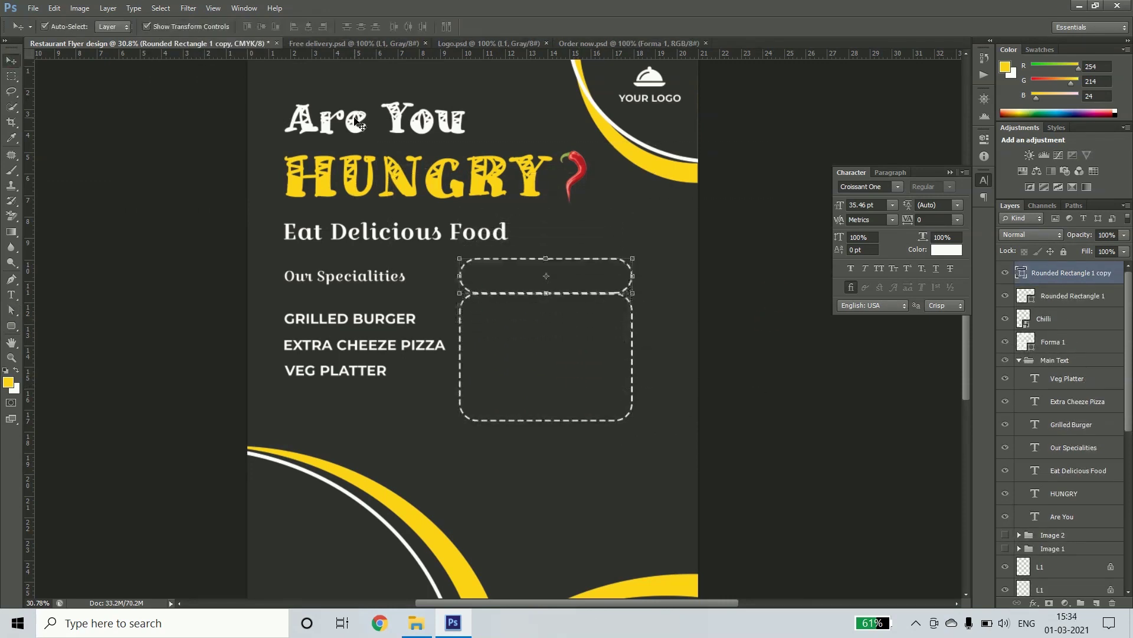
key("ctrl+t")
left_click_drag(614, 238, 607, 281)
key("Return")
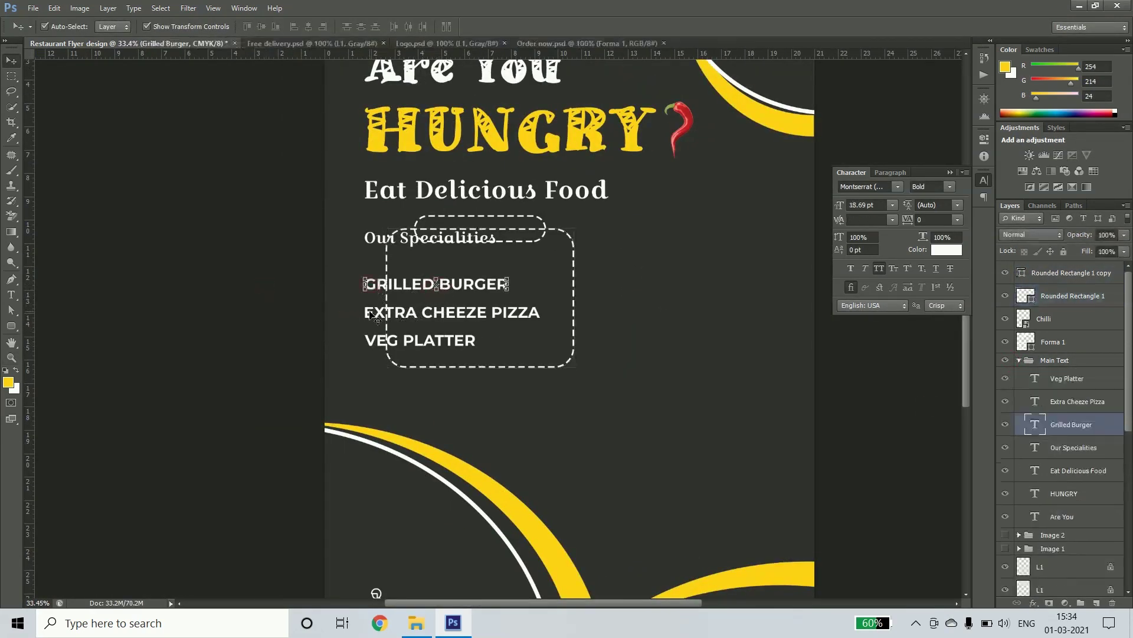
- Fill the small tab shape with yellow
key("v")
left_click(481, 235)
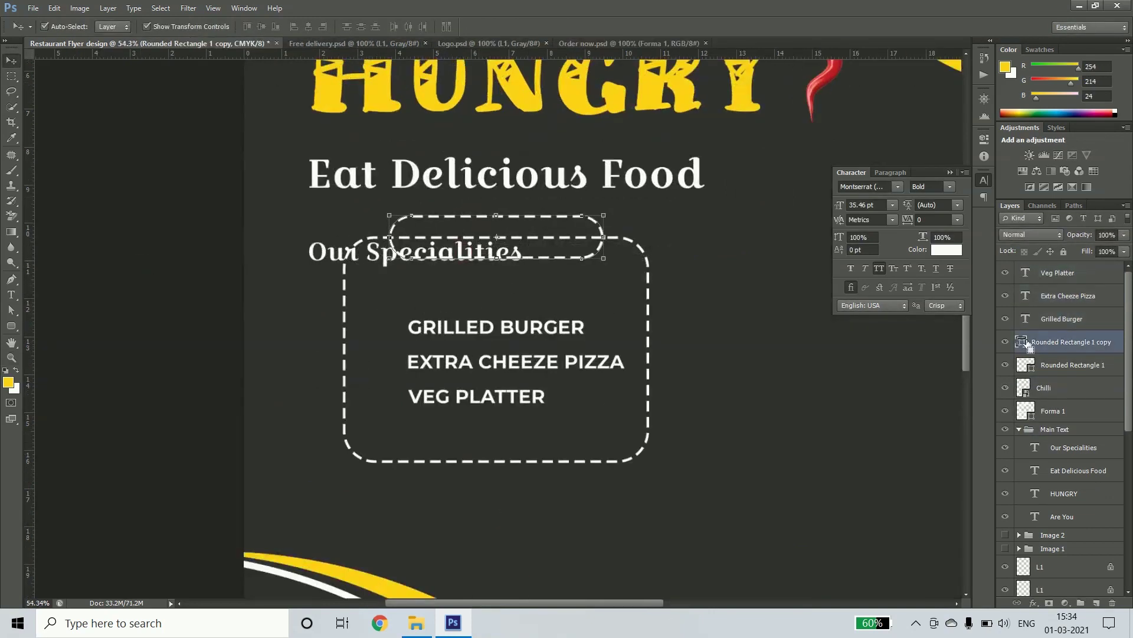
left_click_drag(1028, 344, 1071, 406)
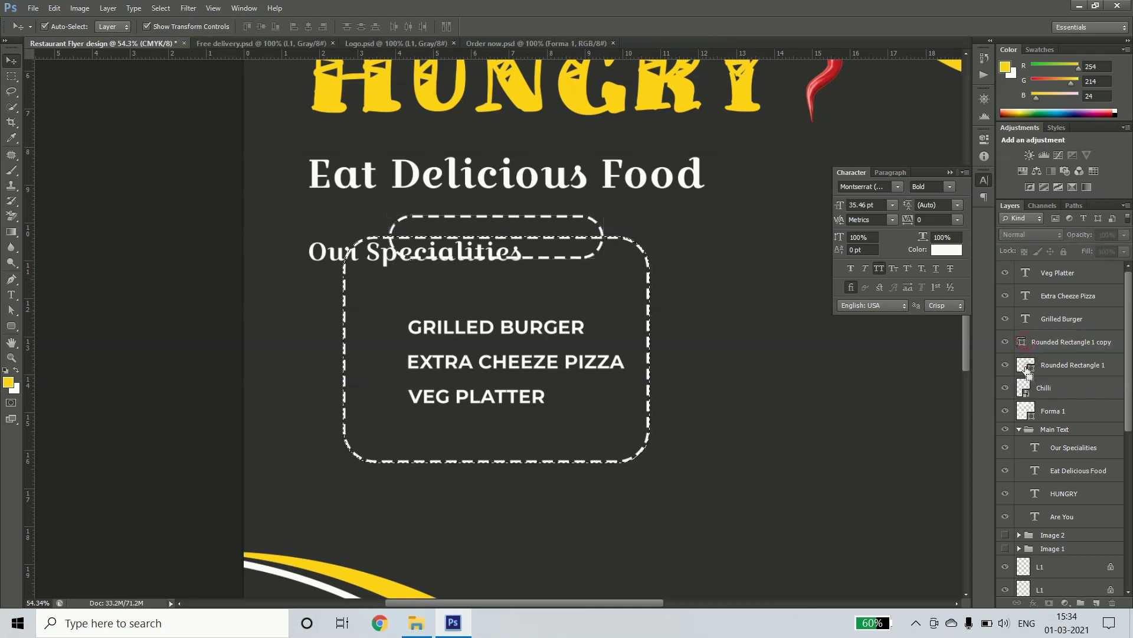
left_click(575, 254)
left_click(13, 329)
left_click(109, 27)
left_click(59, 53)
key("v")
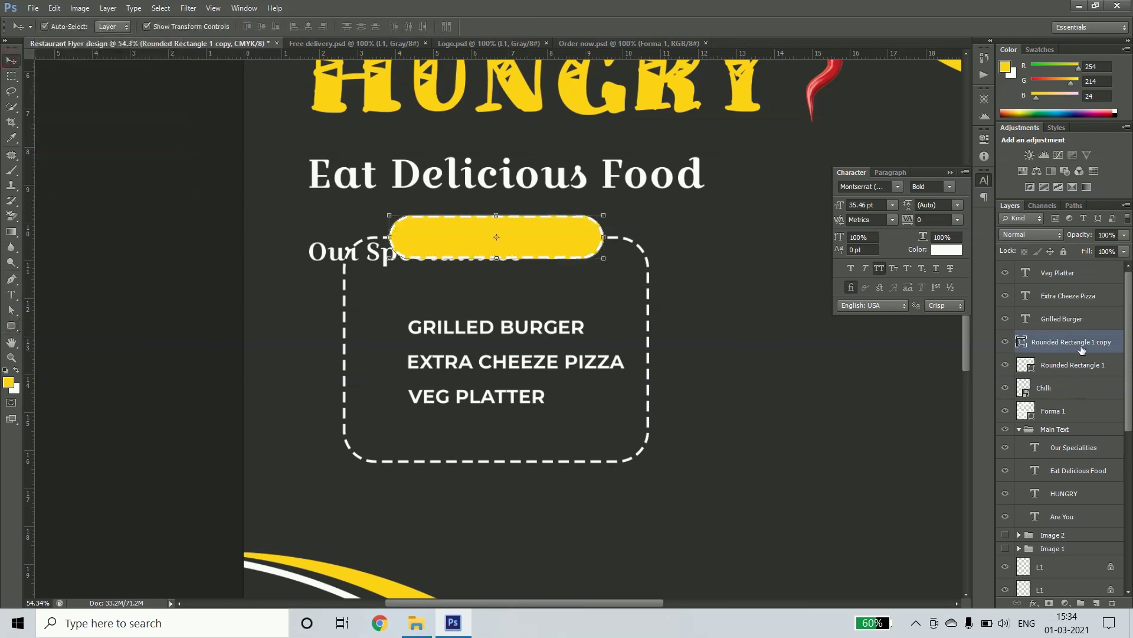
- Add a layer mask to the large dashed frame to hide its top edge beneath the tab
left_click(1006, 342)
left_click(1080, 365)
left_click(1049, 603, "alt")
left_click(1005, 342)
left_click(1071, 342)
- Remove the tab's yellow fill and fit the Our Specialities heading inside the tab
left_click(11, 326)
left_click(109, 27)
left_click(57, 50)
key("v")
left_click_drag(378, 251, 467, 231)
left_click_drag(614, 224, 586, 223)
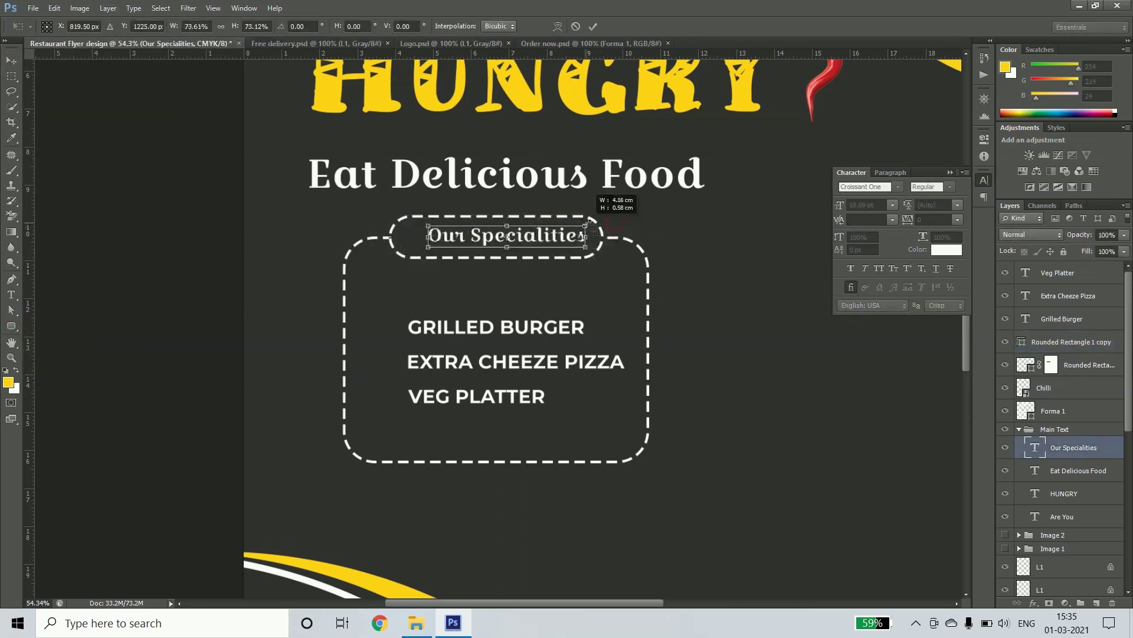
key("shift+Left")
key("shift+Left")
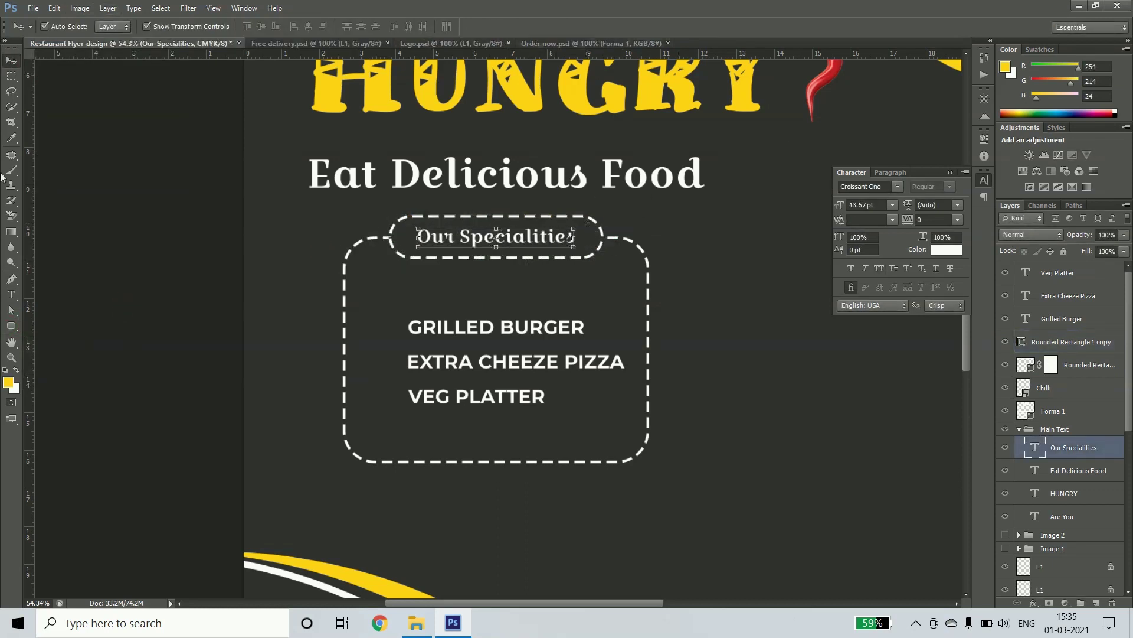
- Choose the Custom Shape tool and browse the custom shapes for a star
left_click(15, 324)
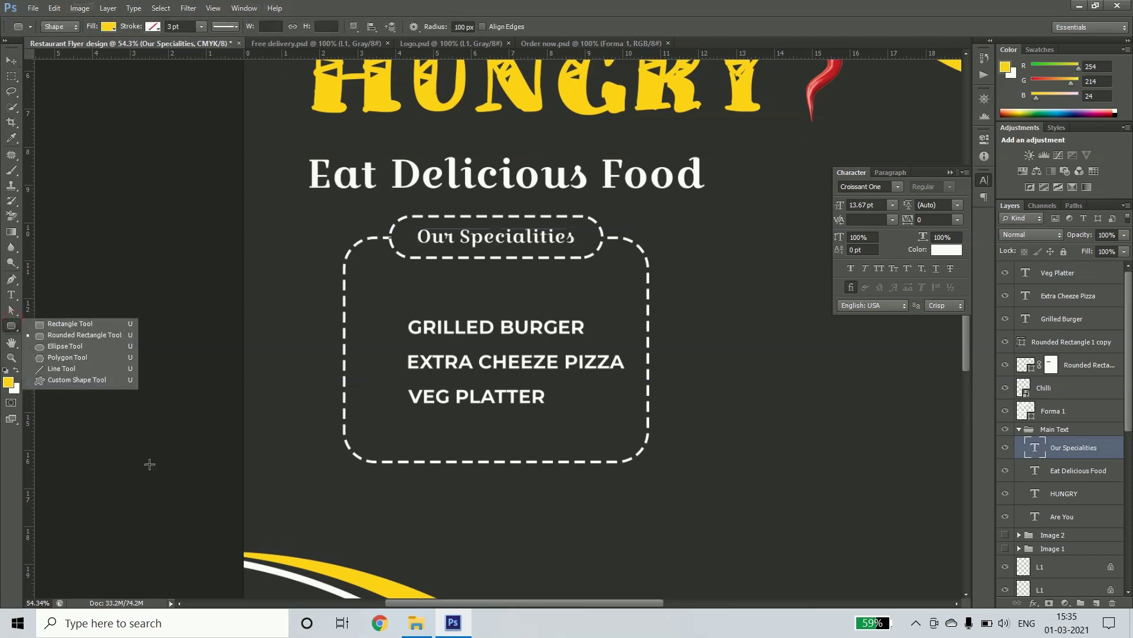
left_click(83, 381)
left_click(469, 28)
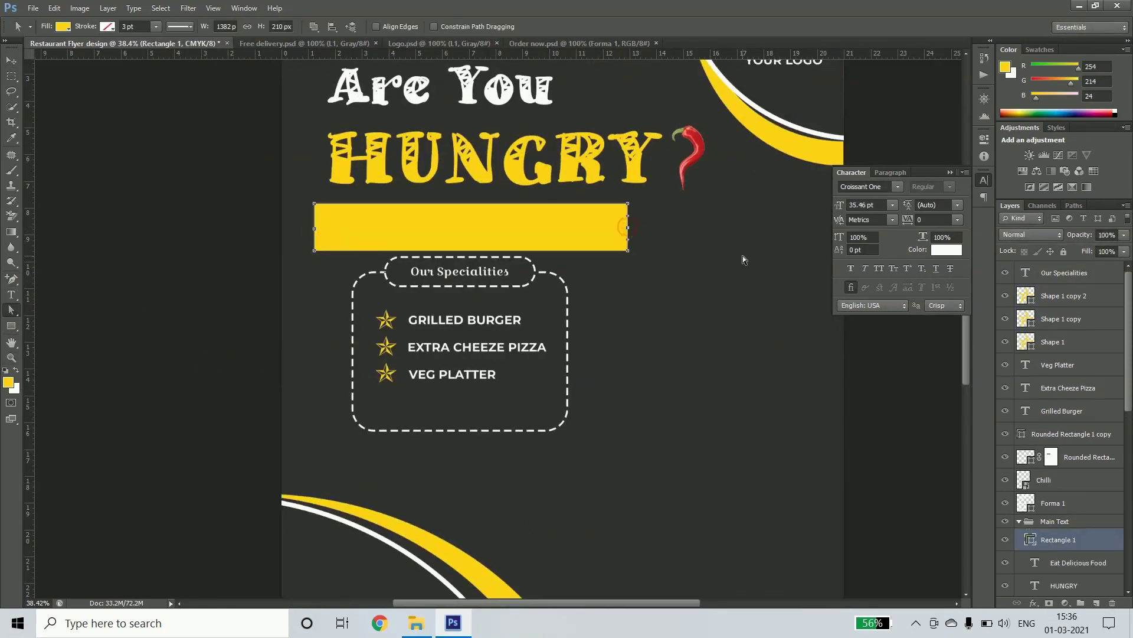
right_click(11, 325)
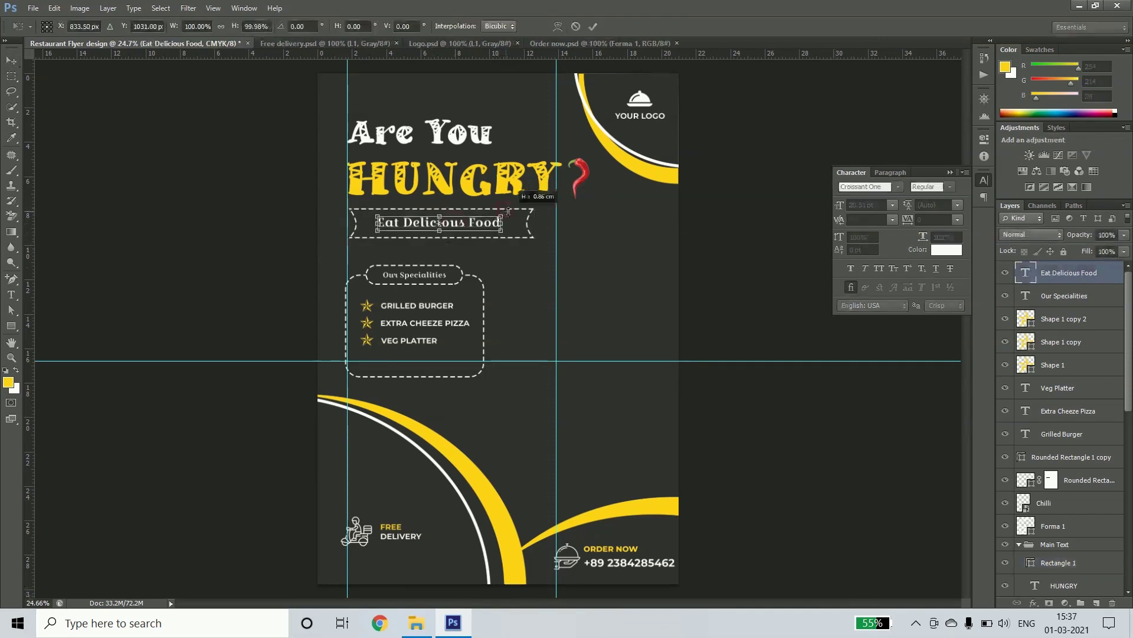
- Zoom in on the specialities and recolour the Extra Cheeze Pizza and Veg Platter items
key("v")
left_click(417, 305)
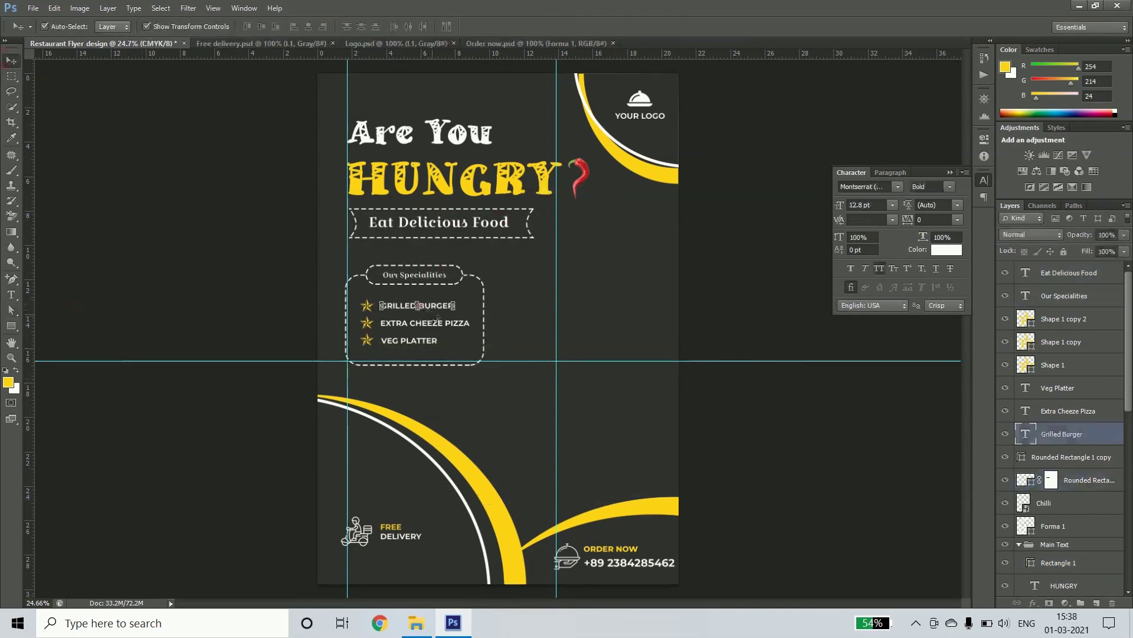
scroll(419, 338, "up", 5)
left_click(482, 304)
key("alt+BackSpace")
left_click(389, 346)
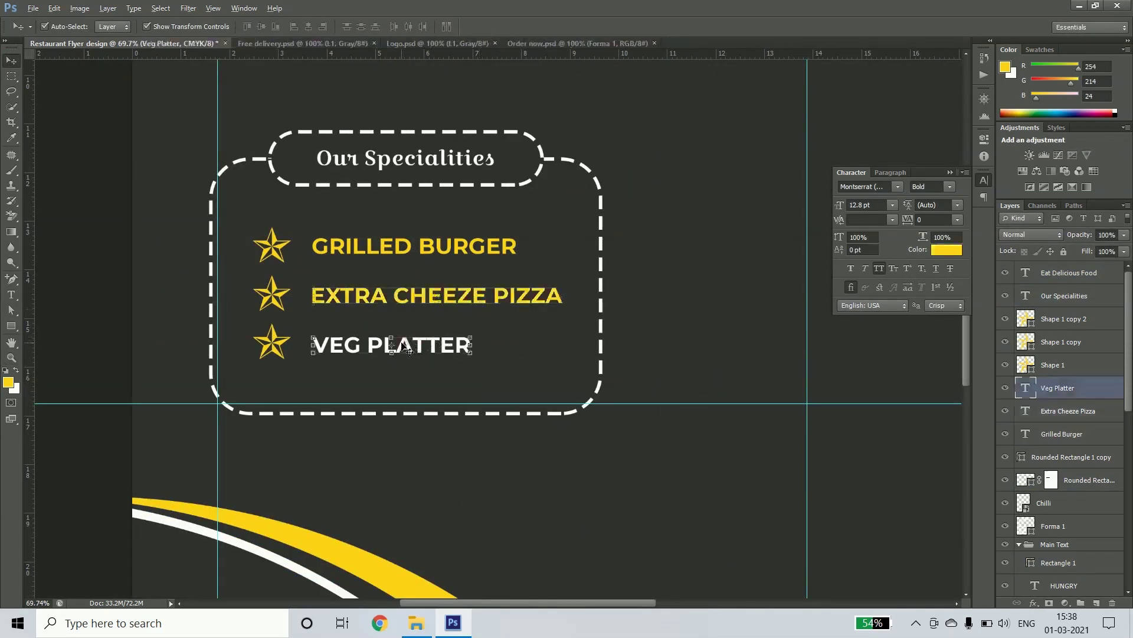
key("alt+BackSpace")
- Colour the star shapes beside each speciality white and zoom out to the whole flyer
left_click(271, 295)
key("ctrl+BackSpace")
left_click(271, 245)
left_click(276, 337)
key("ctrl+BackSpace")
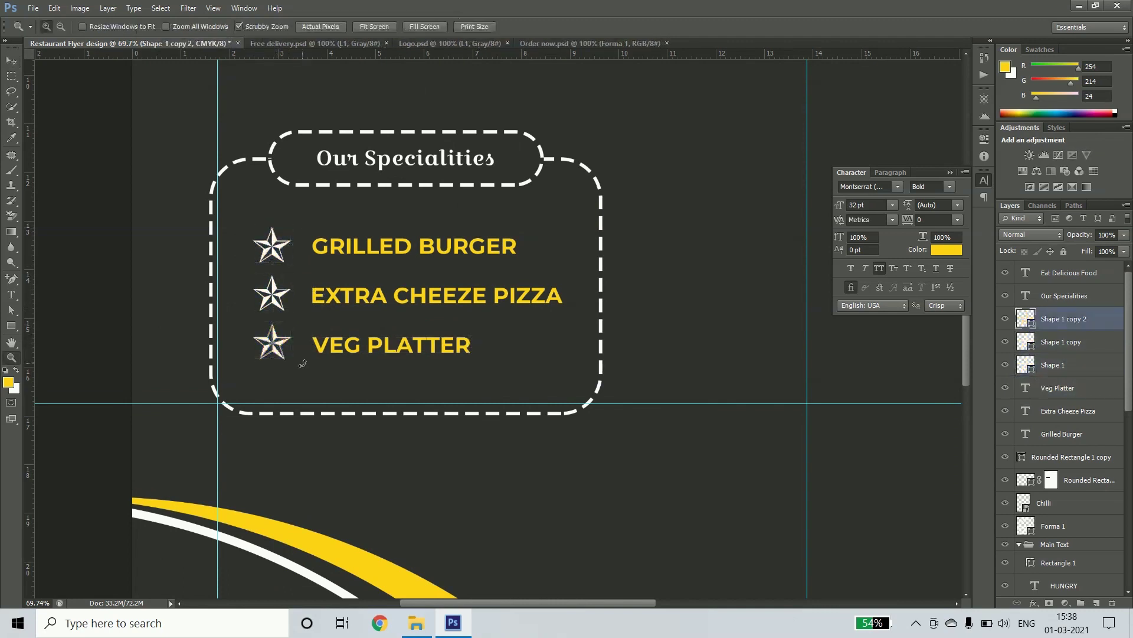
scroll(563, 377, "down", 6)
left_click(564, 380)
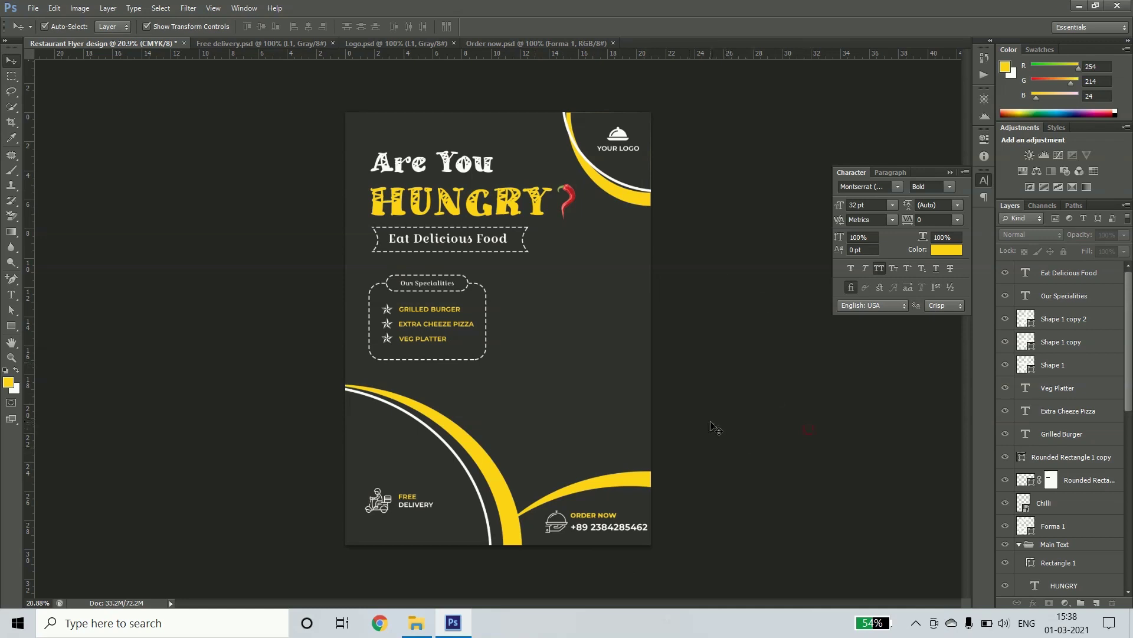
- Group the specialities layers as 'Our Specialities' and the headline layers as 'Order Now'
key("ctrl+g")
double_click(1056, 268)
type("es")
key("Return")
left_click_drag(354, 106, 582, 259)
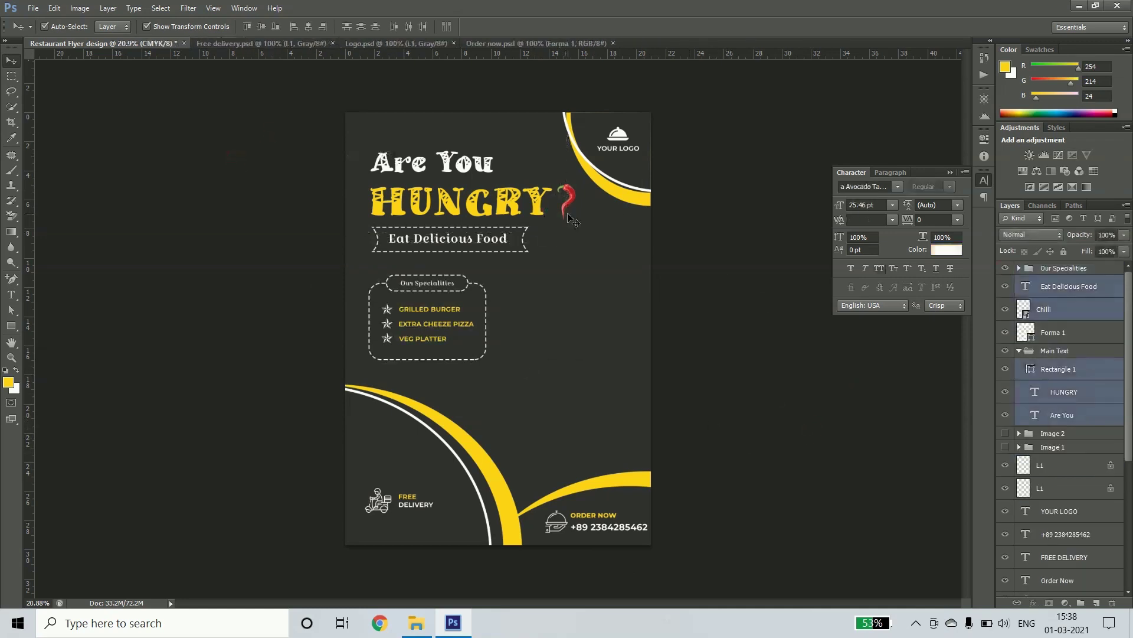
key("ctrl+g")
type("Order Now")
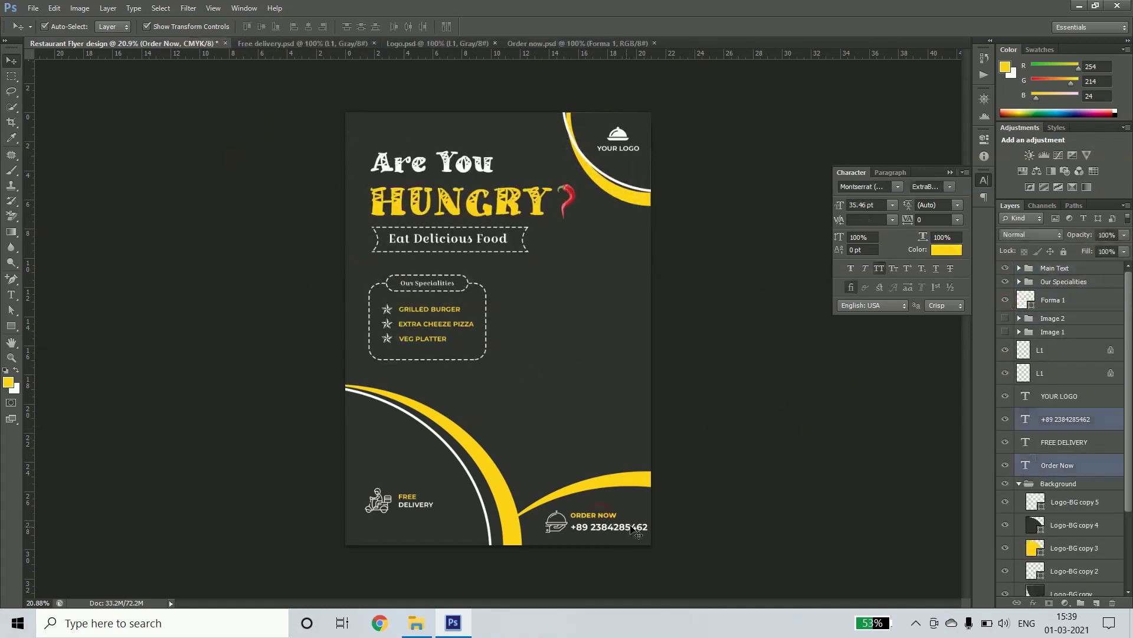
key("Return")
- Draw a thin rectangle divider to the right of FREE DELIVERY
key("z")
left_click(407, 501)
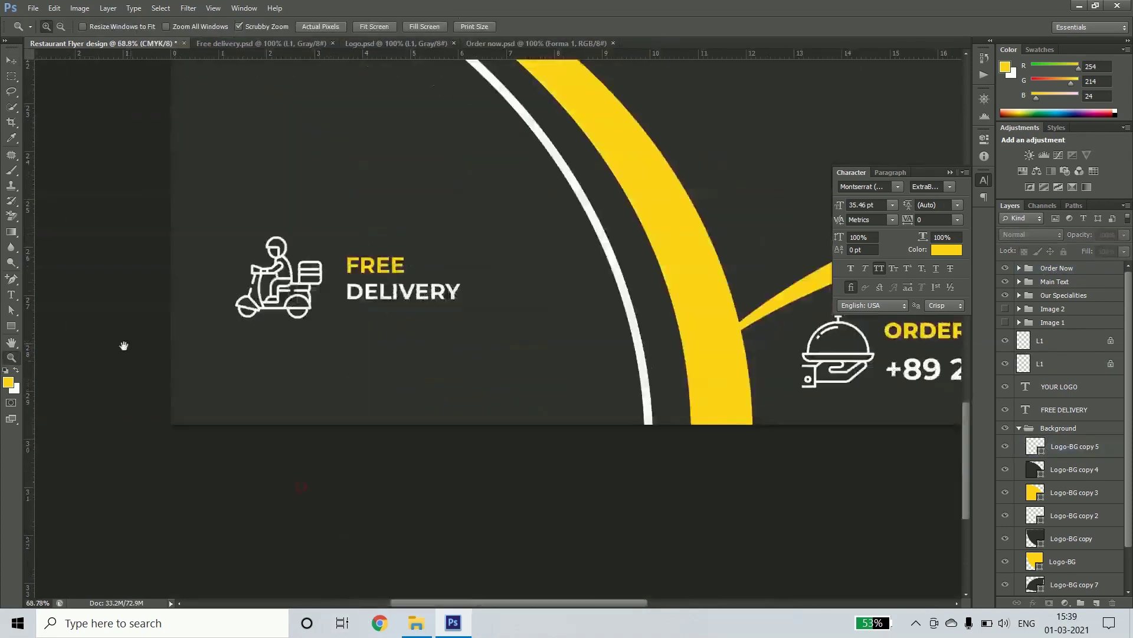
right_click(11, 325)
left_click(58, 319)
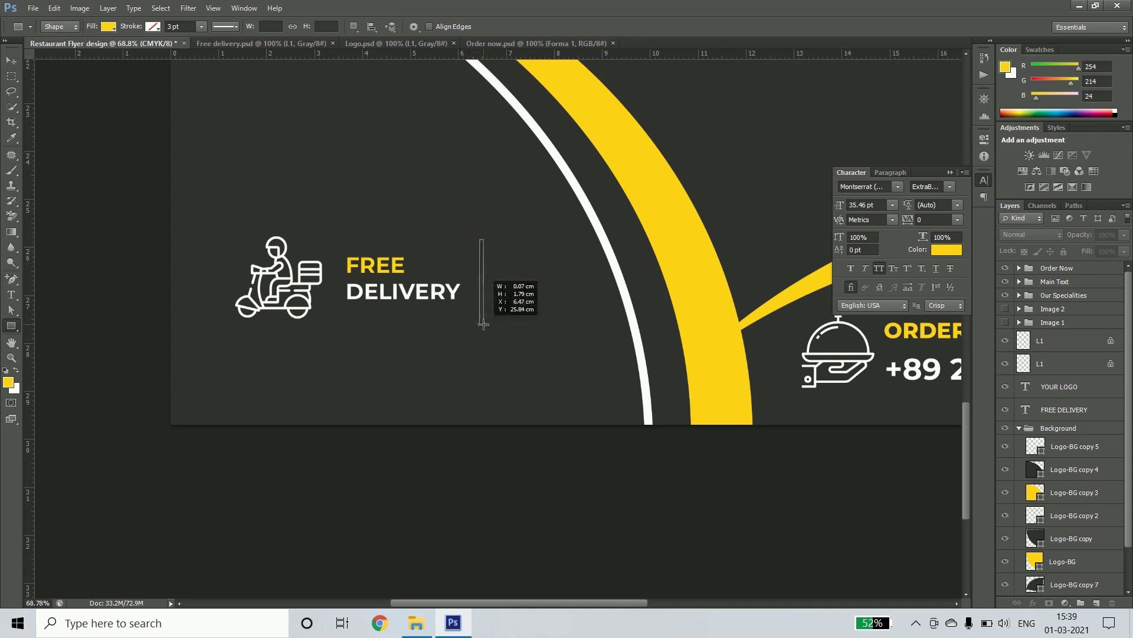
left_click_drag(478, 326, 480, 327)
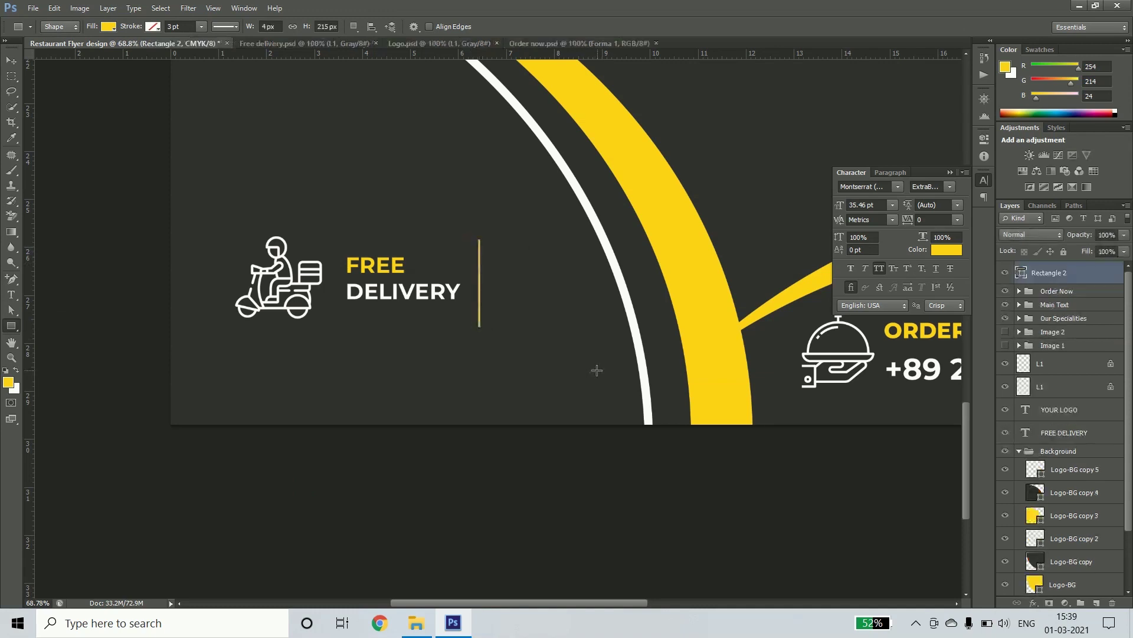
key("v")
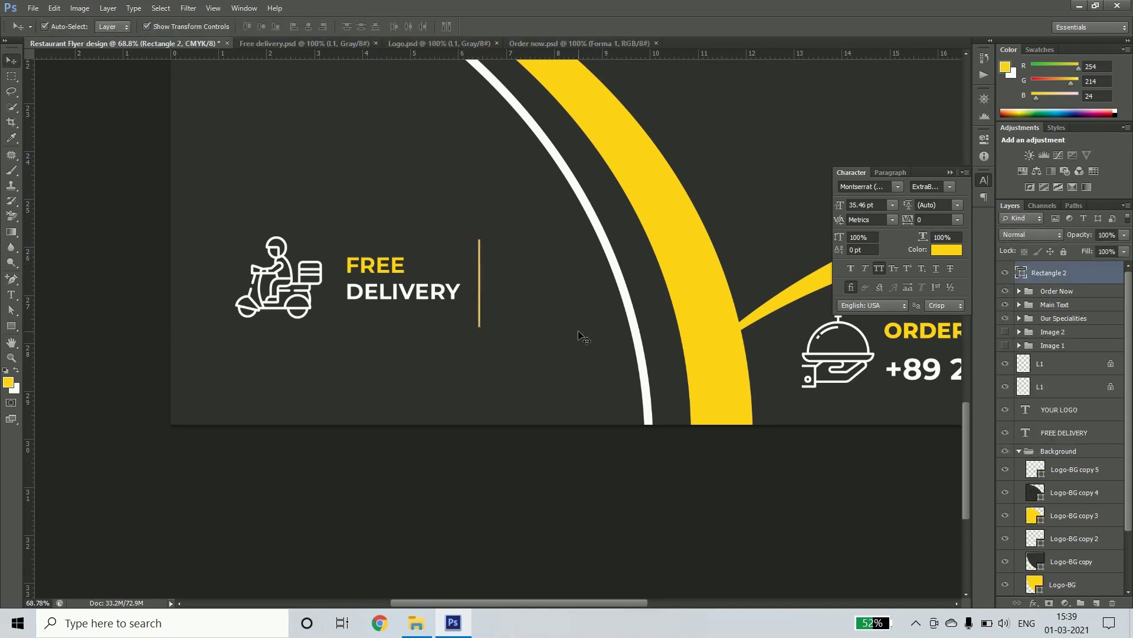
- Duplicate FREE DELIVERY and retype it as a smaller '250 MINIMUM ORDER VALUE'
mouse_move(390, 271)
left_mouse_down("alt")
mouse_move(536, 272)
mouse_move(435, 265)
left_mouse_up("alt")
key("t")
type("250")
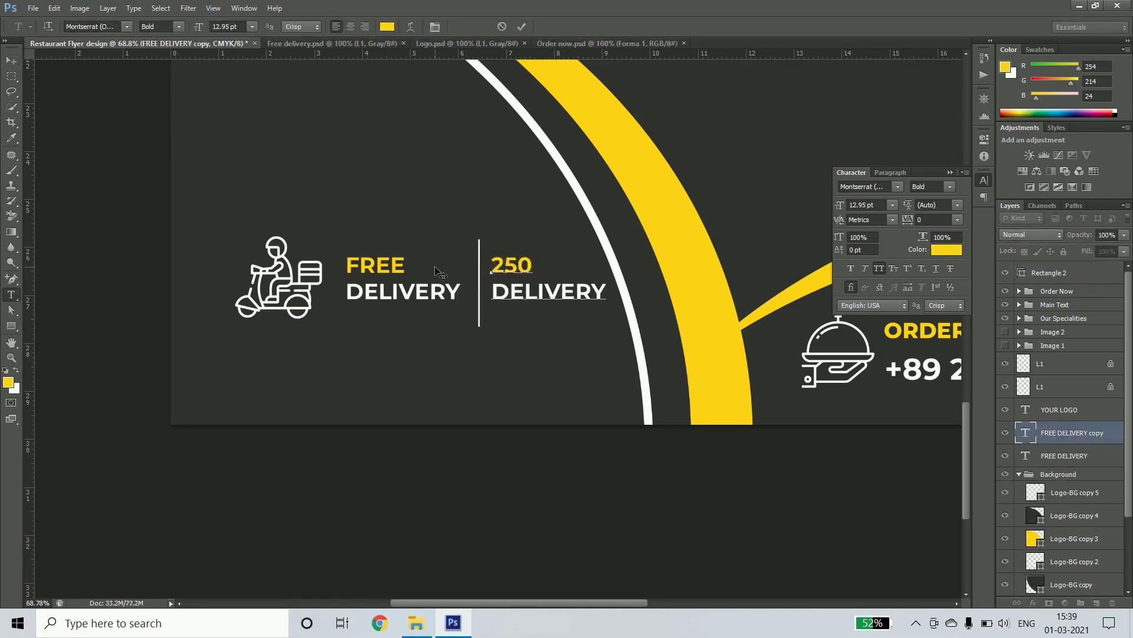
double_click(574, 292)
type("MINIMUM")
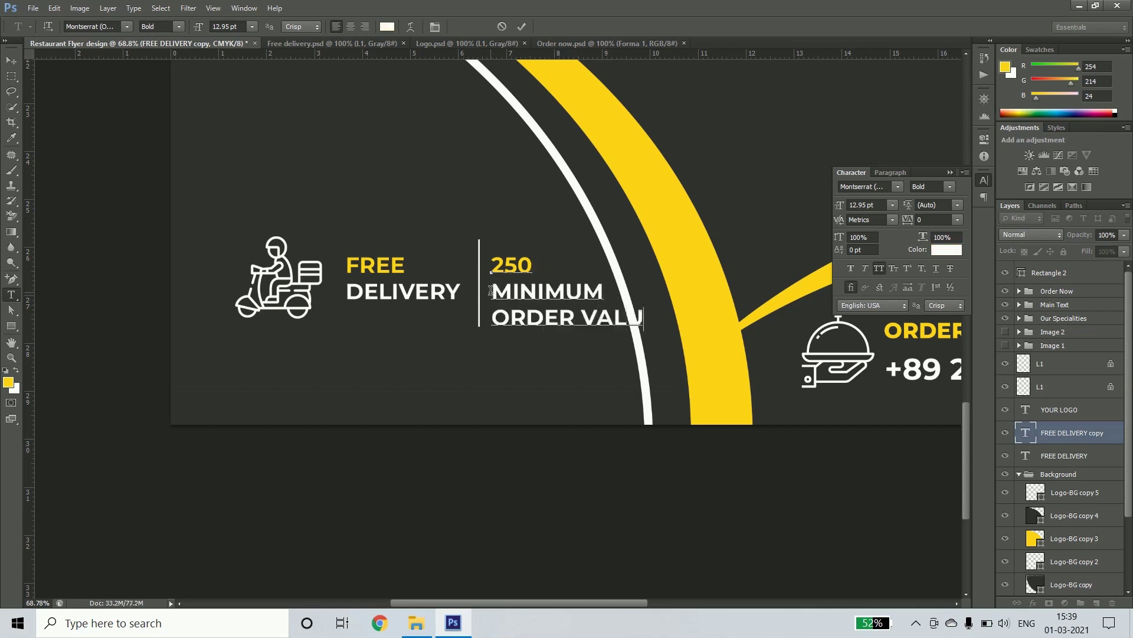
left_click_drag(657, 319, 505, 298)
type("8.95")
key("Return")
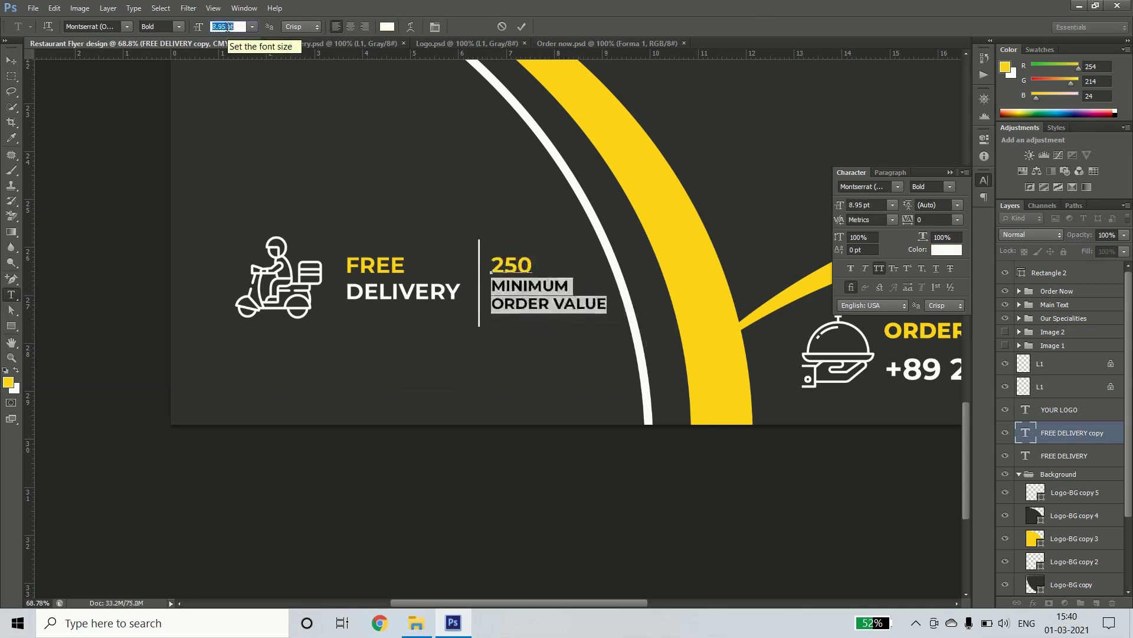
left_click(10, 60)
- Shift the scooter icon and delivery info block slightly left
left_click(268, 277)
left_click_drag(389, 270, 362, 271)
left_click_drag(474, 293, 460, 293)
left_click_drag(524, 271, 512, 270)
double_click(518, 291)
scroll(436, 291, "down", 3)
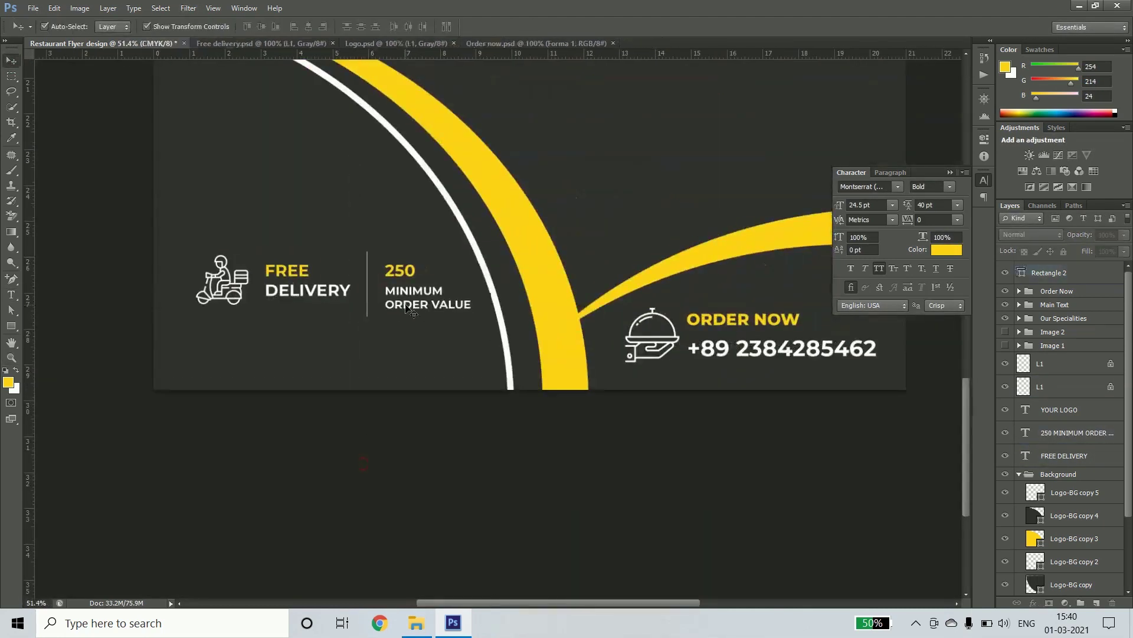
left_click(236, 339)
type("PLA")
type("S")
key("ctrl+a")
key("ctrl+Return")
type("WWW.")
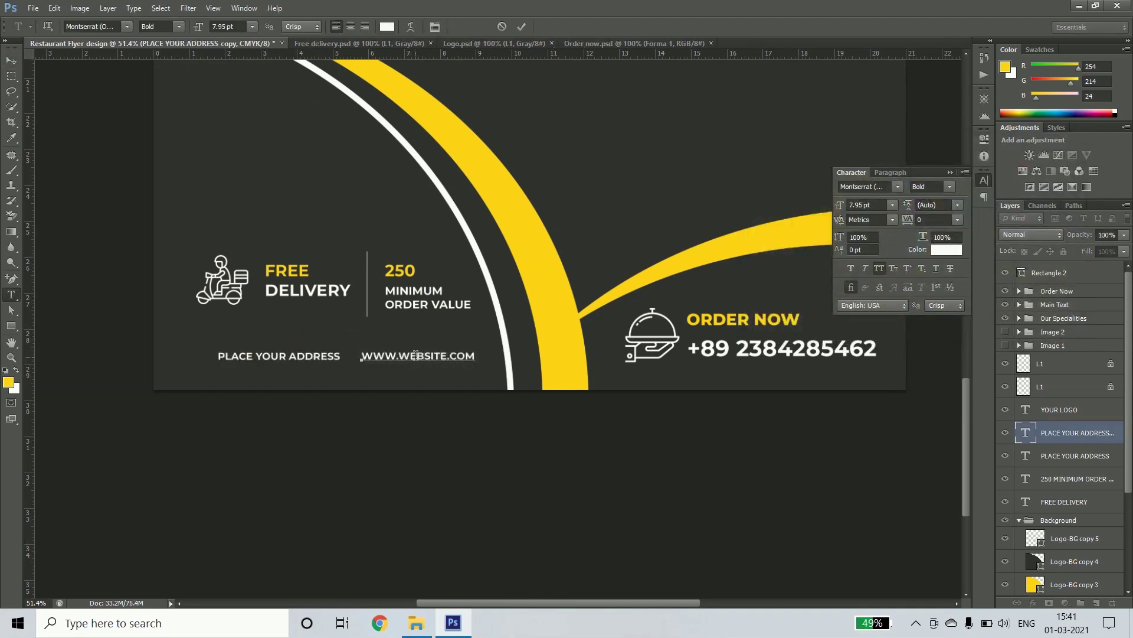
key("ctrl+shift+k")
left_click(273, 352)
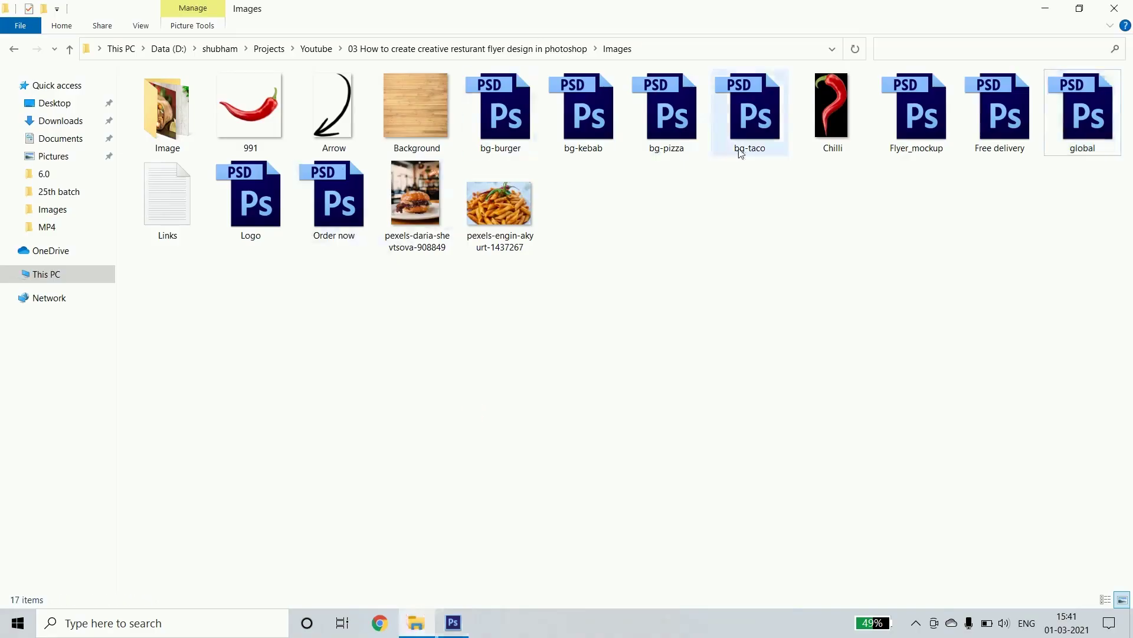
left_click(452, 621)
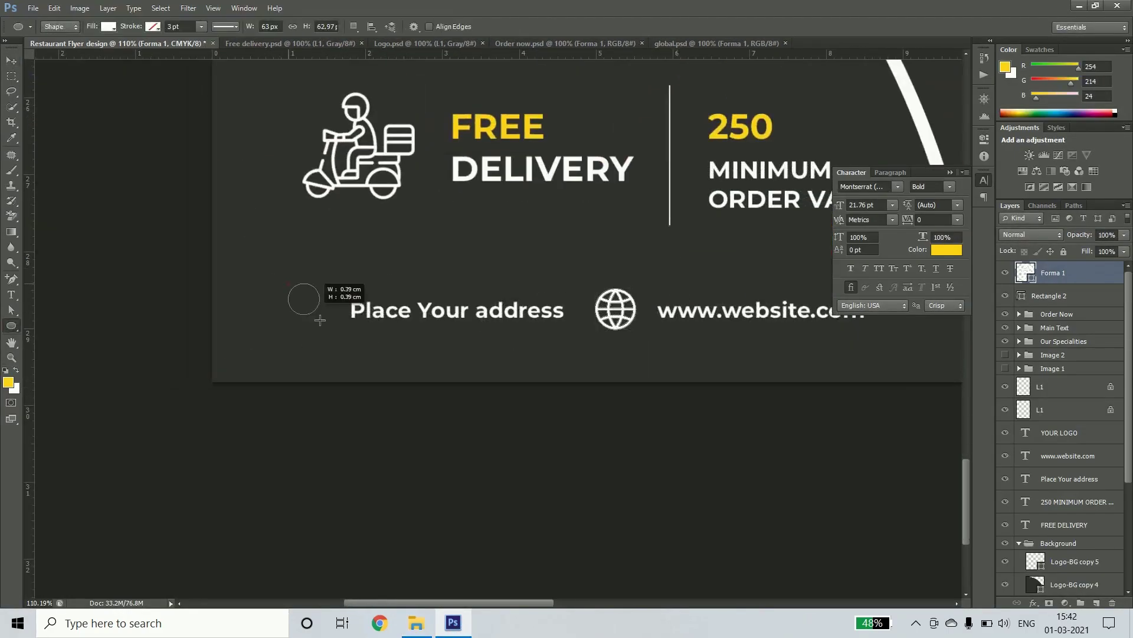
- Draw an outlined circle and a small inner circle before the address text
left_click_drag(288, 283, 335, 330)
left_click(109, 26)
left_click(99, 85)
key("a")
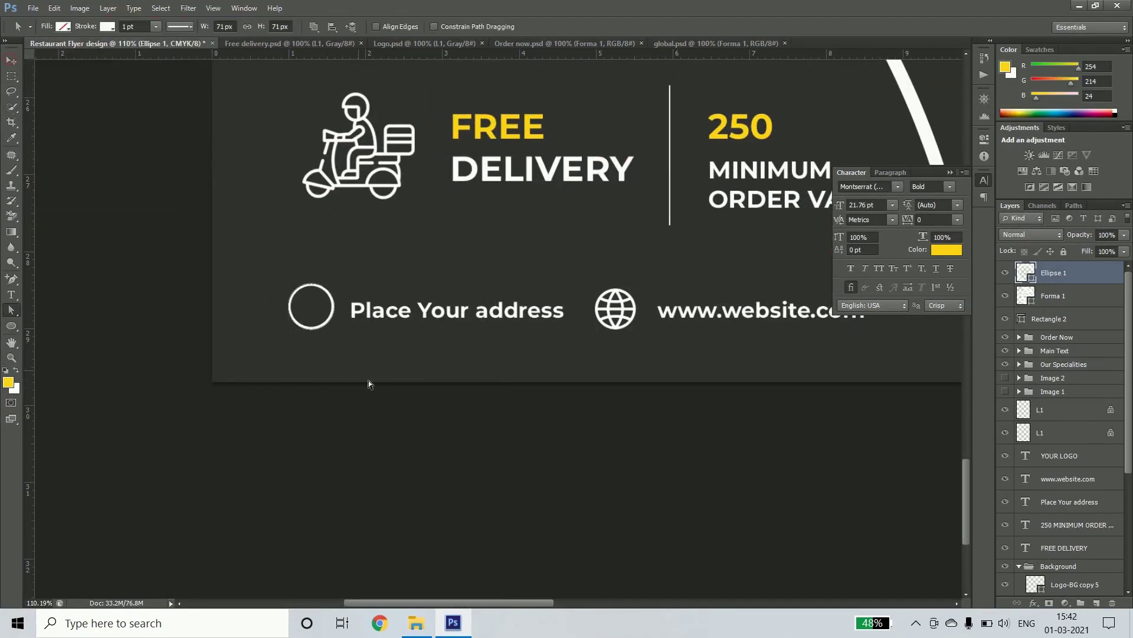
key("u")
key("ctrl+plus")
left_click(1049, 295, "shift")
mouse_move(308, 284)
left_mouse_down()
mouse_move(350, 327)
mouse_move(417, 355)
left_mouse_up()
key("z")
left_click(303, 292, "alt")
- Resize the globe icon, merge the two ellipses into a pin, and rename the globe layer
key("v")
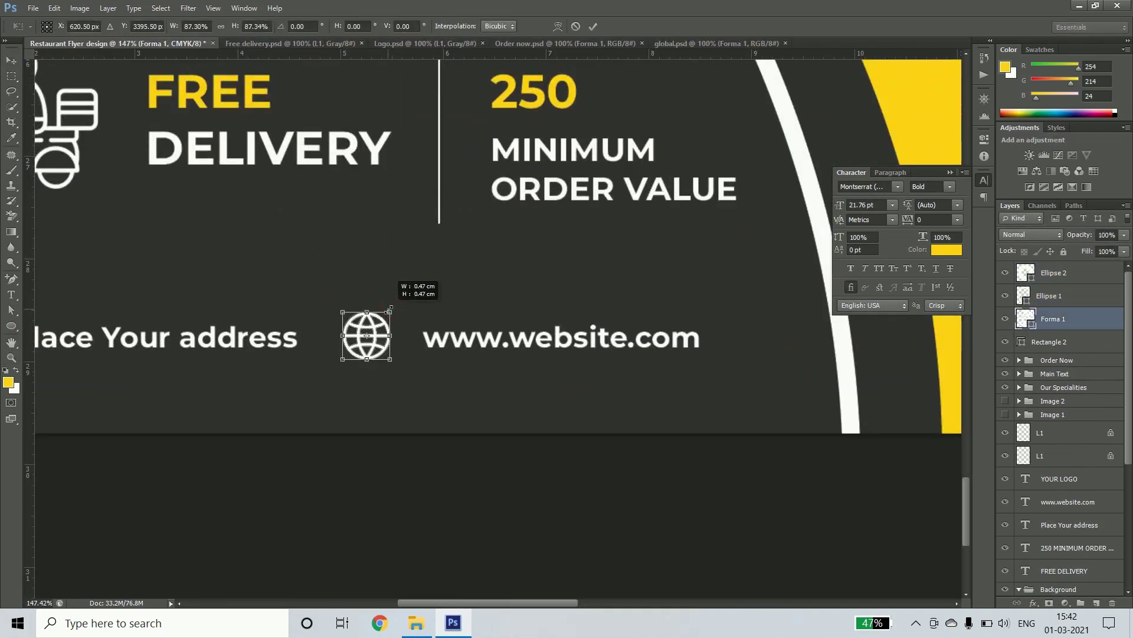
left_click(472, 336)
left_click(313, 358)
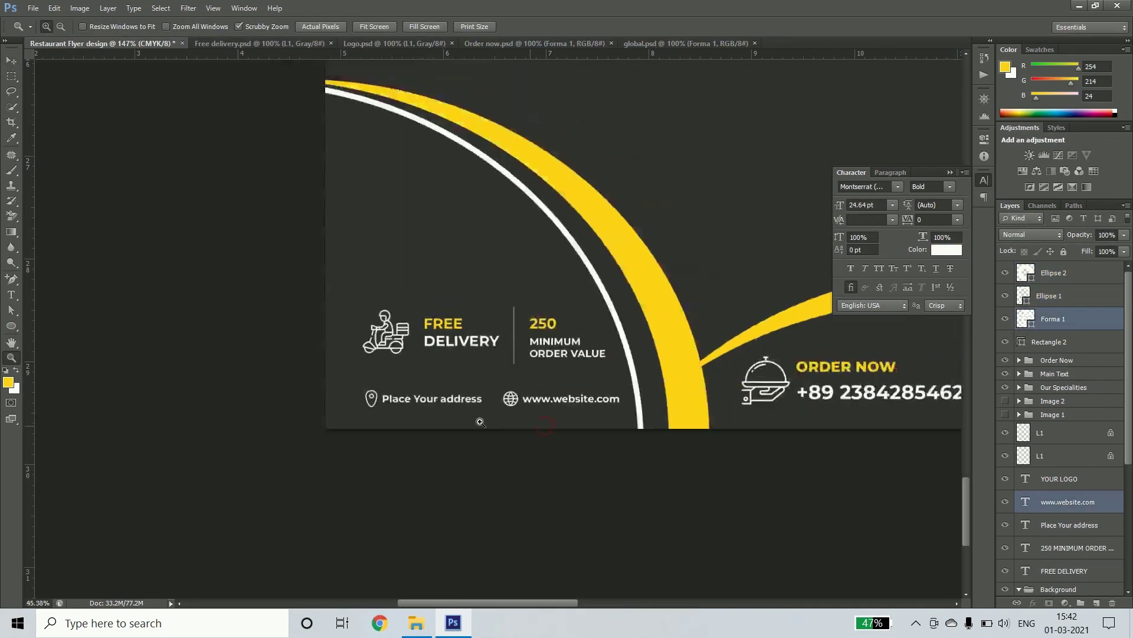
scroll(570, 489, "down", 5)
scroll(440, 424, "up", 3)
left_click(1054, 272)
left_click(1049, 295, "shift")
right_click(1071, 282)
left_click(1051, 273)
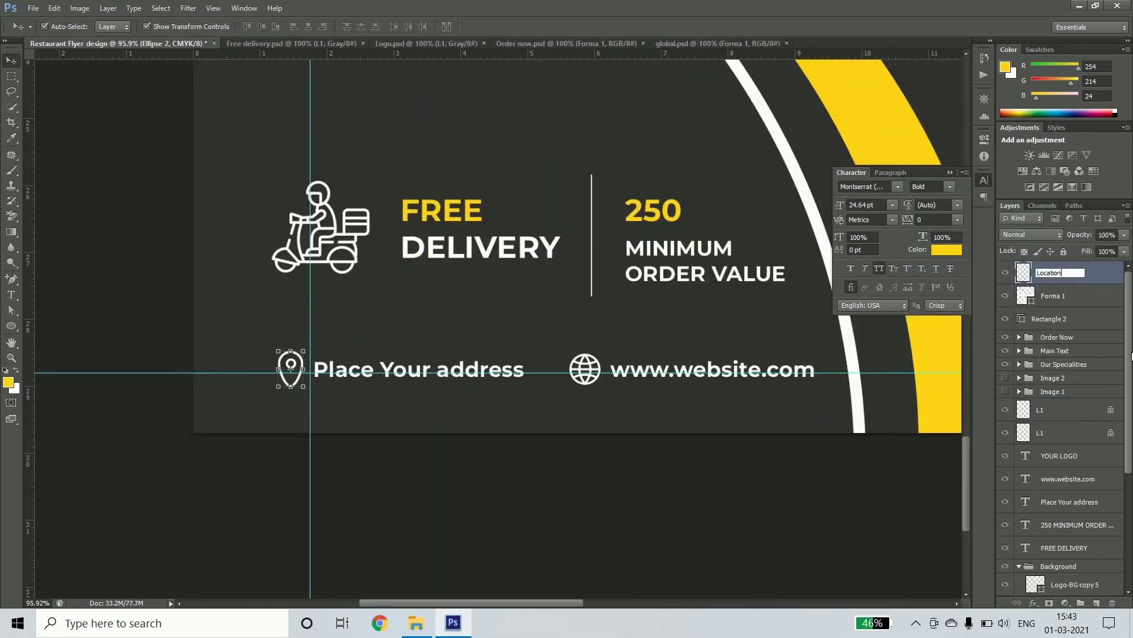
double_click(1048, 296)
- Group the location, globe, website and address layers as 'Contact Details'
left_click(1069, 478)
left_click(1069, 501, "ctrl")
left_click(1054, 295, "ctrl")
left_click(1049, 272, "ctrl")
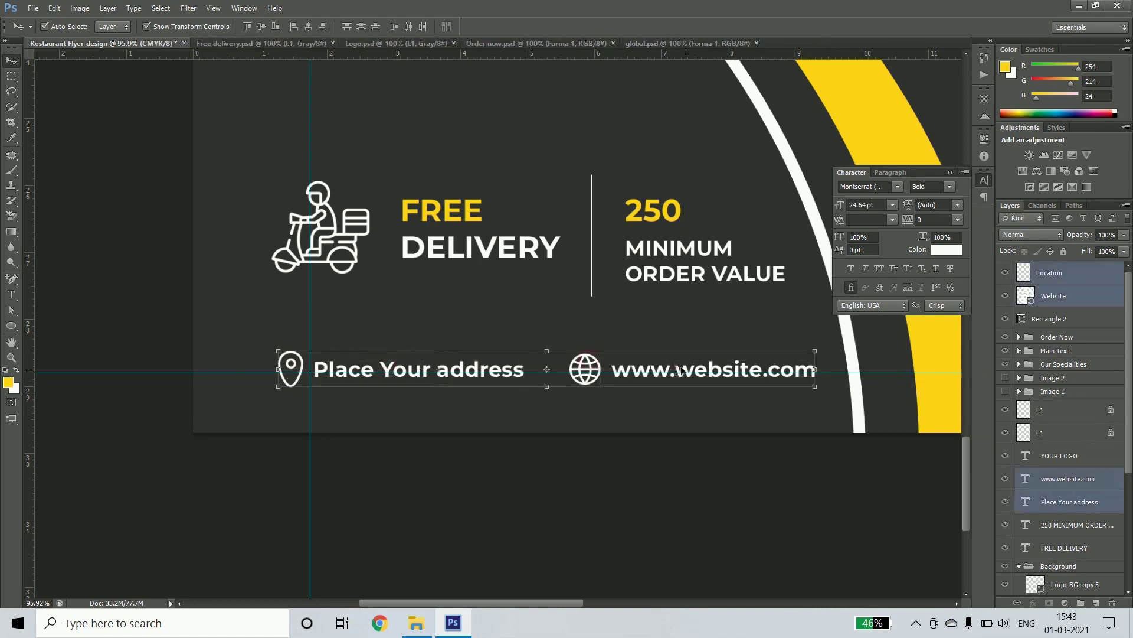
key("ctrl+g")
type("ils")
key("Return")
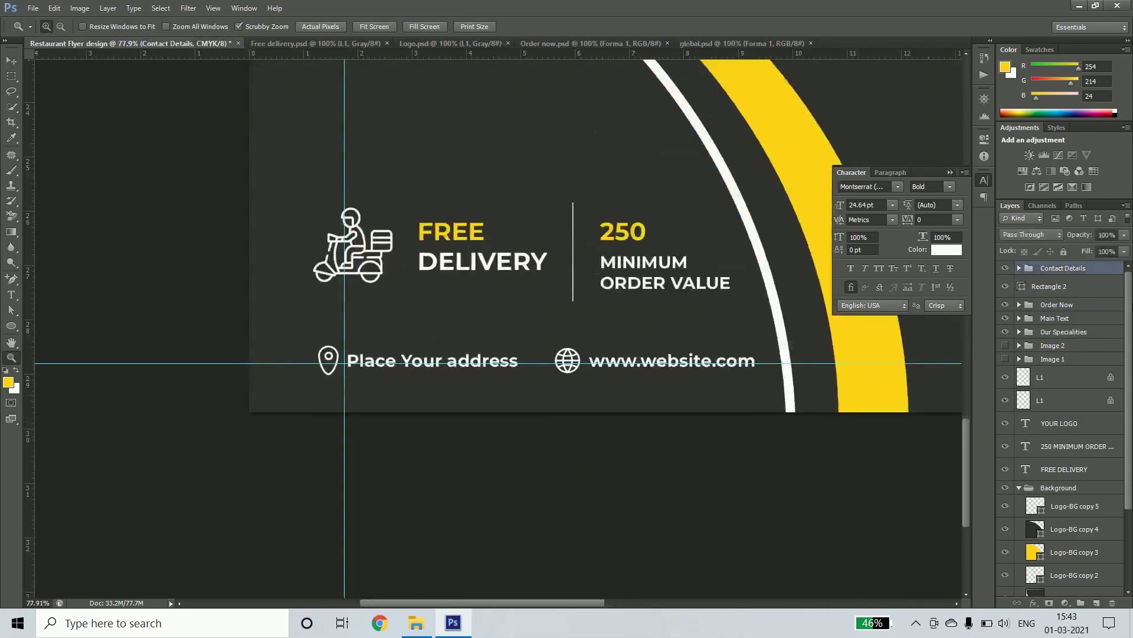
- Select the phone number layer, then the Main Text group
scroll(692, 421, "up", 3)
left_click(693, 420)
scroll(692, 420, "down", 5)
scroll(692, 420, "up", 5)
left_click(1055, 387)
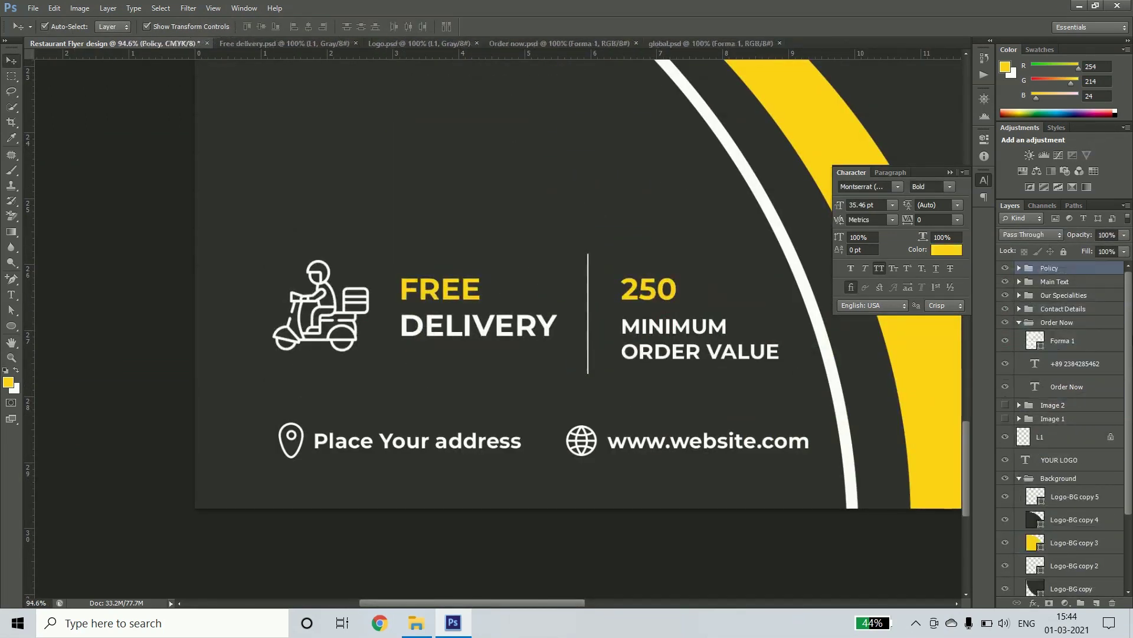
- Combine the logo layers into a 'Your logo here' smart object at the top of the stack
scroll(496, 284, "down", 3)
left_click(1019, 322)
left_click(1012, 373)
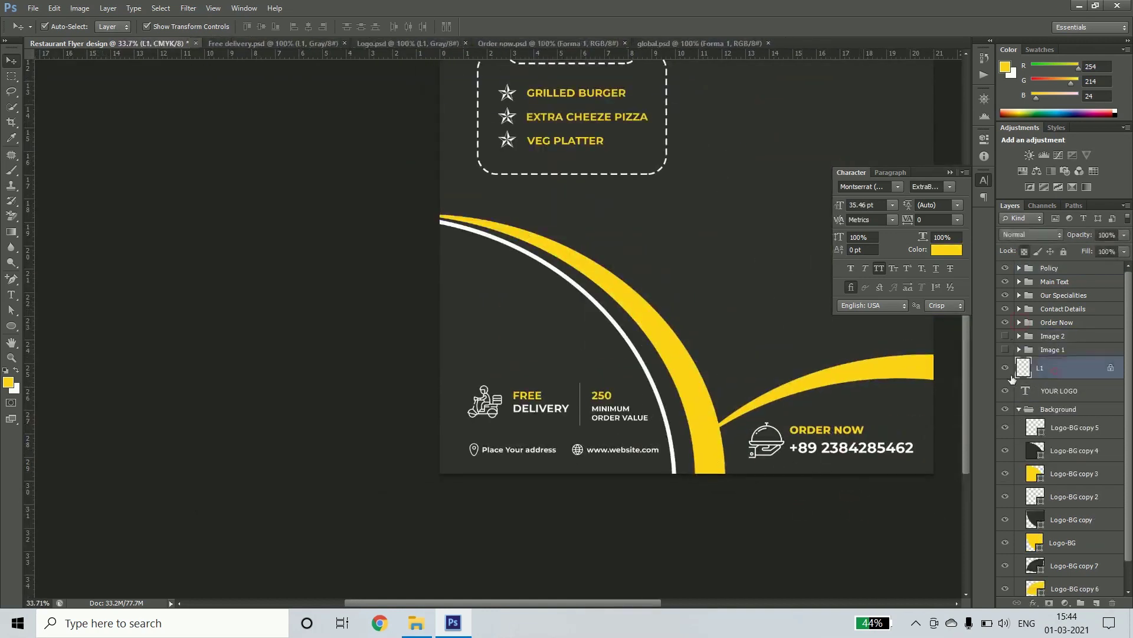
key("z")
scroll(725, 167, "down", 3)
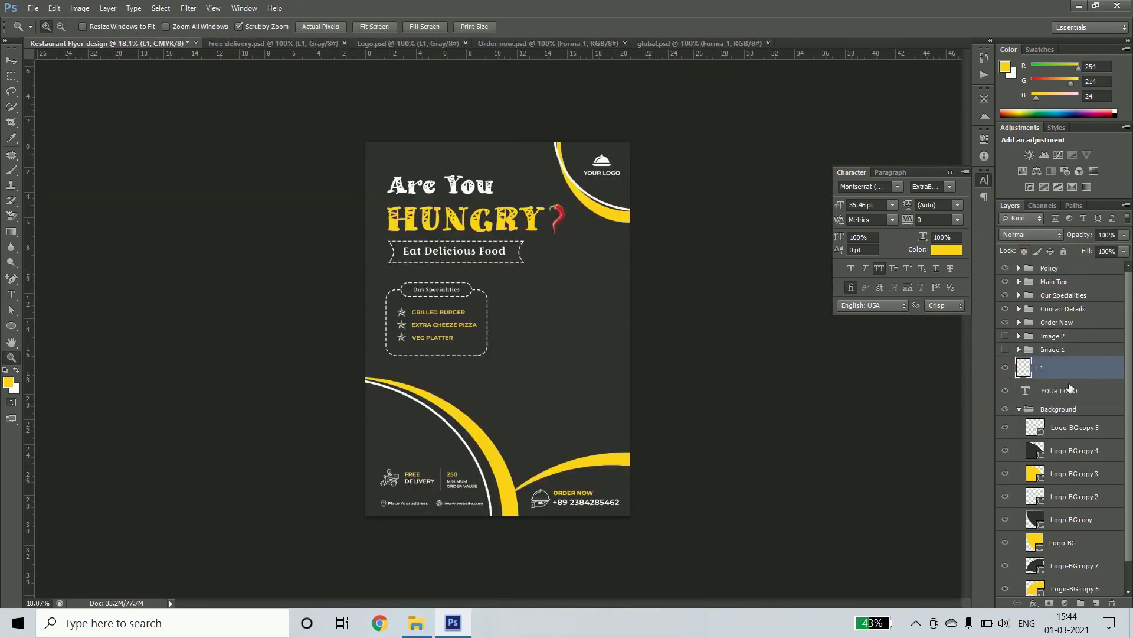
left_click(1070, 388, "shift")
key("ctrl+g")
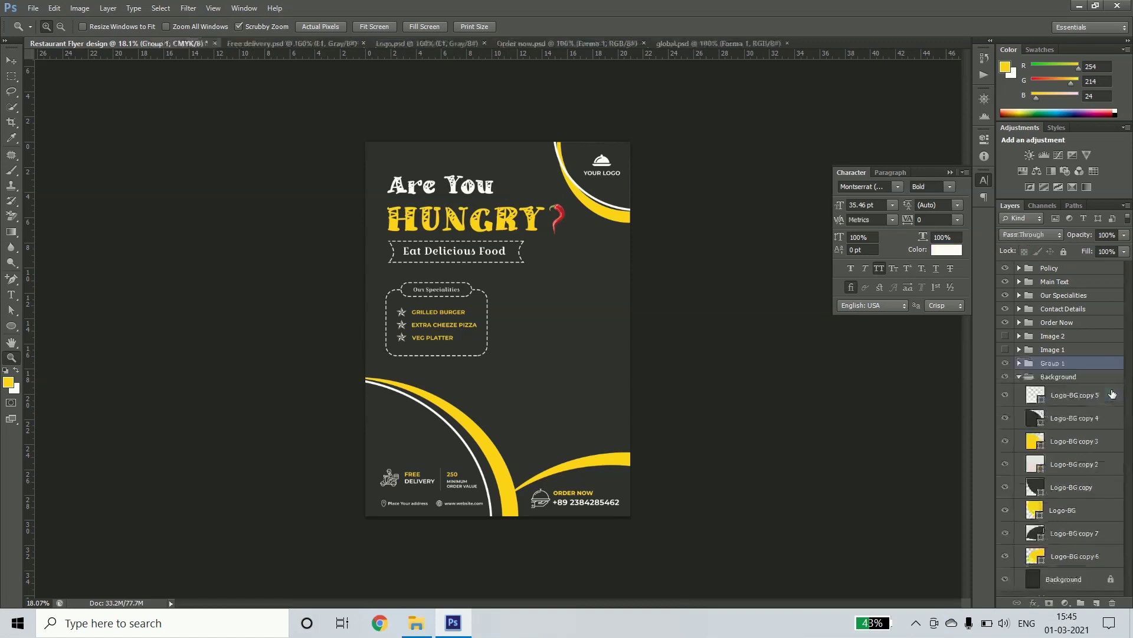
key("ctrl+z")
right_click(1052, 372)
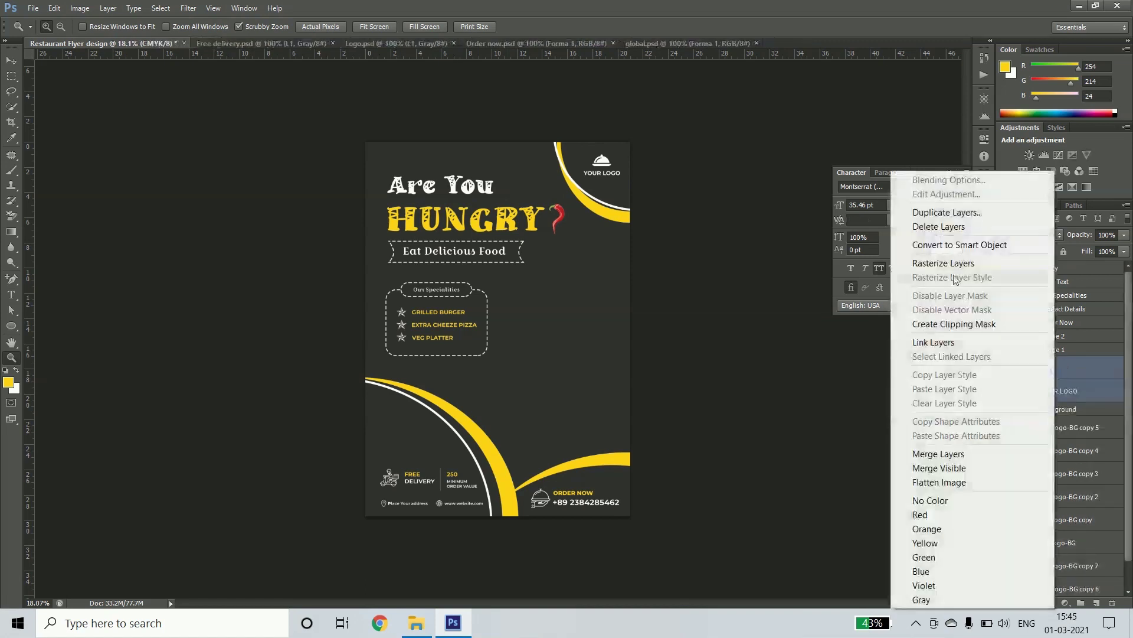
left_click(950, 247)
type("Your logo here")
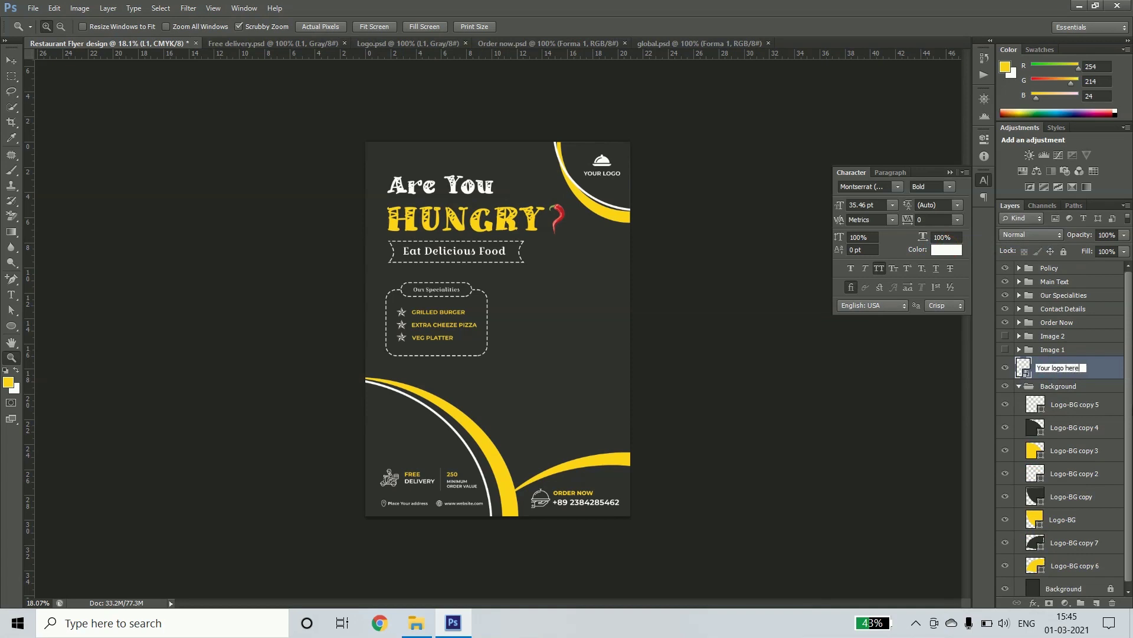
key("Return")
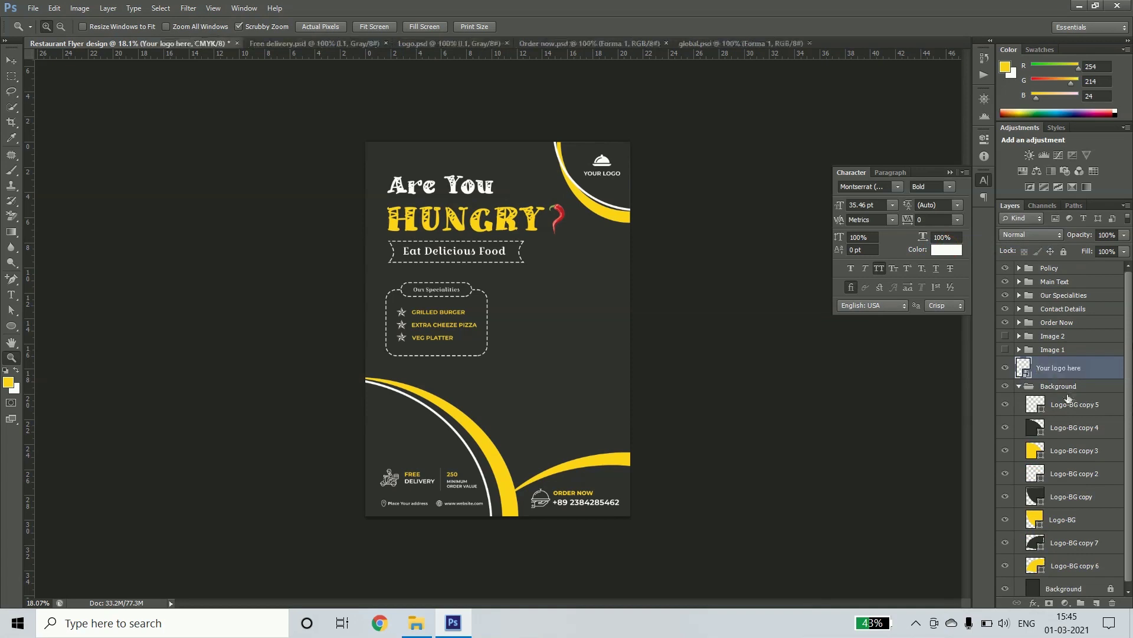
key("ctrl+shift+bracketright")
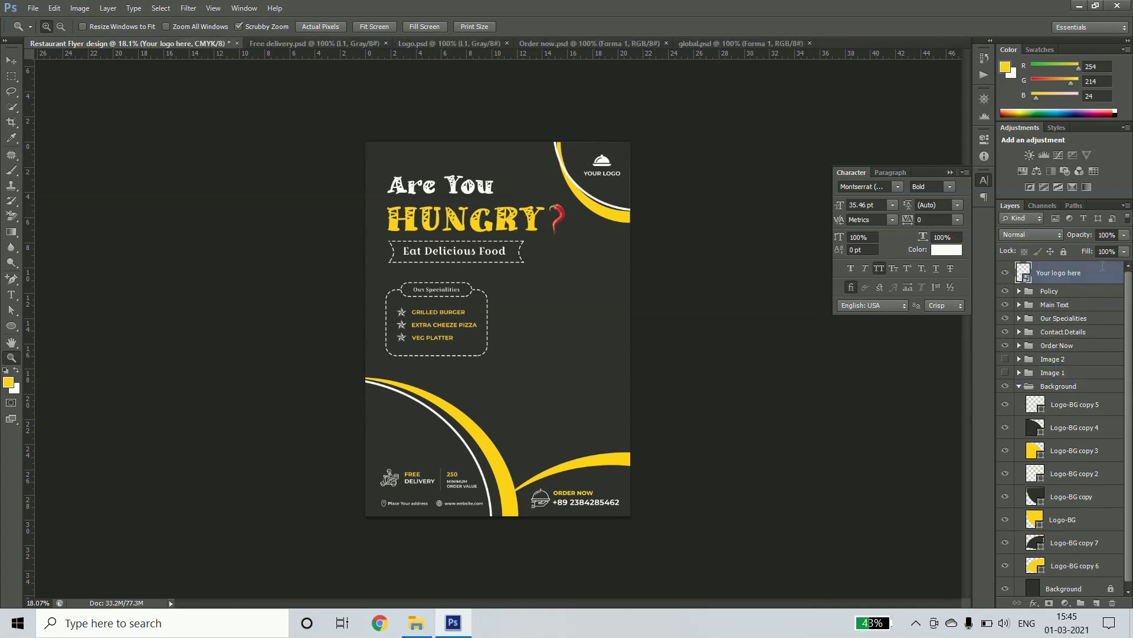
- Group Image 2 and Image 1 into a group named 'Images' and expand it
left_click(1019, 387)
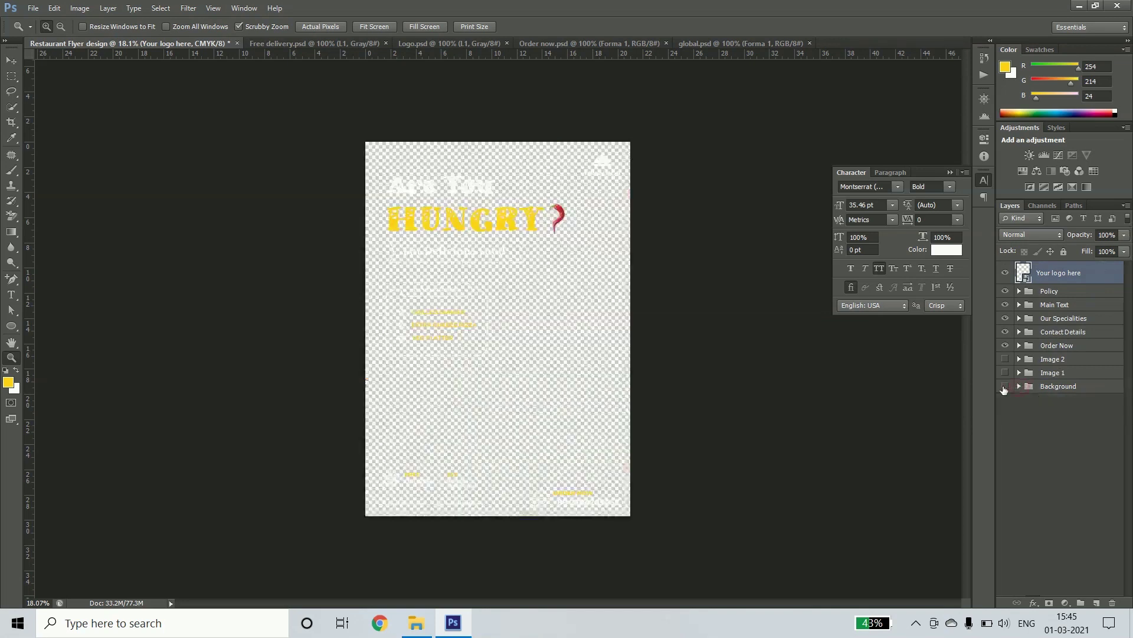
left_click(1055, 459)
left_click(1053, 358)
left_click(1052, 372, "shift")
key("ctrl+g")
double_click(1051, 358)
type("es")
key("Return")
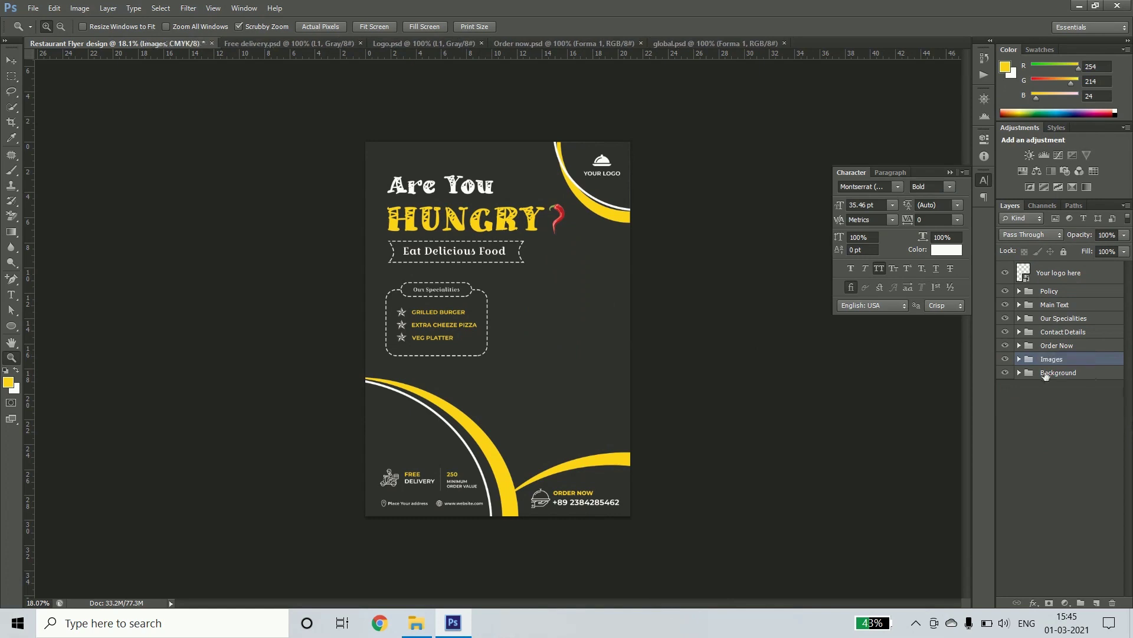
left_click(1019, 358)
left_click(1062, 372)
left_click(1005, 372)
left_click(1063, 386)
- Show the burger and pasta images again and select the burger's Mask shape
key("ctrl+apostrophe")
key("ctrl+apostrophe")
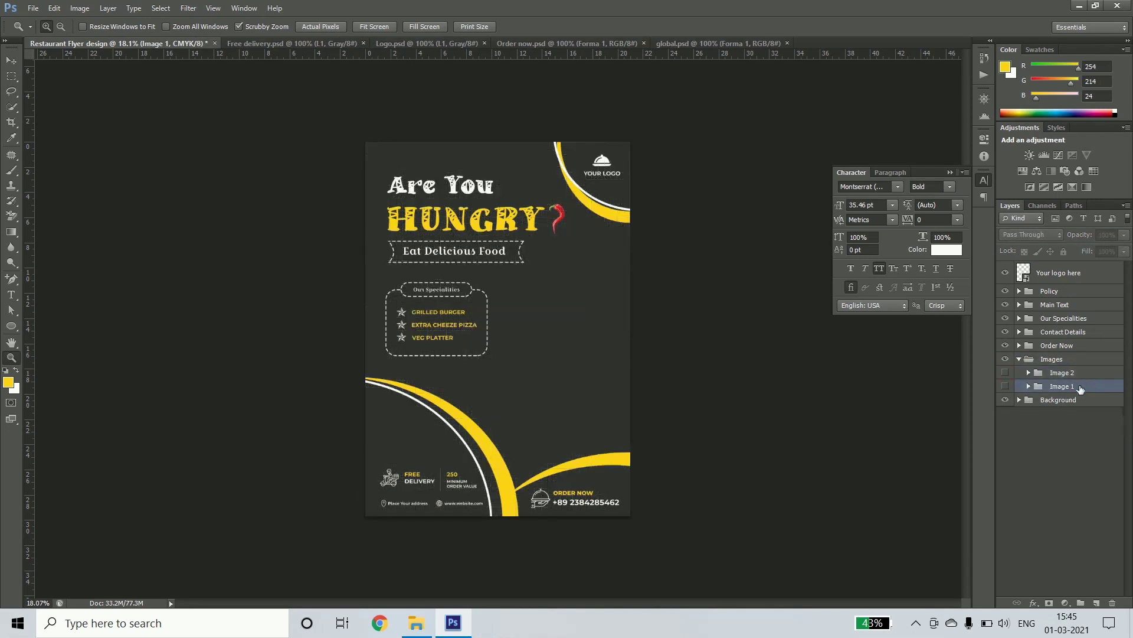
left_click(1006, 372)
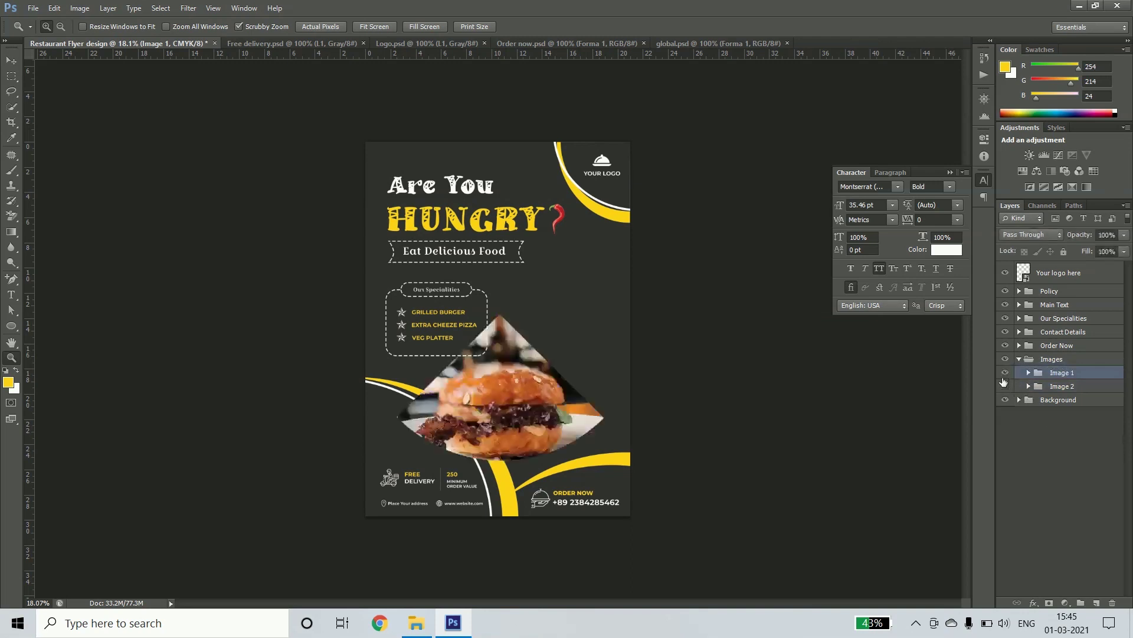
left_click(1006, 386)
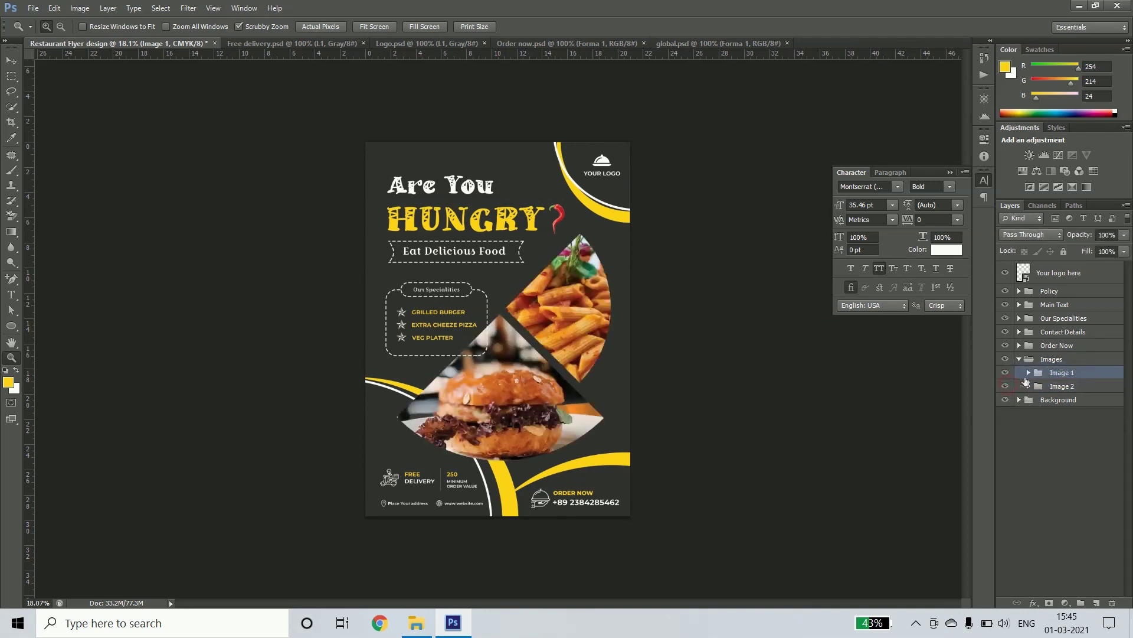
left_click(1029, 373)
left_click(1090, 419)
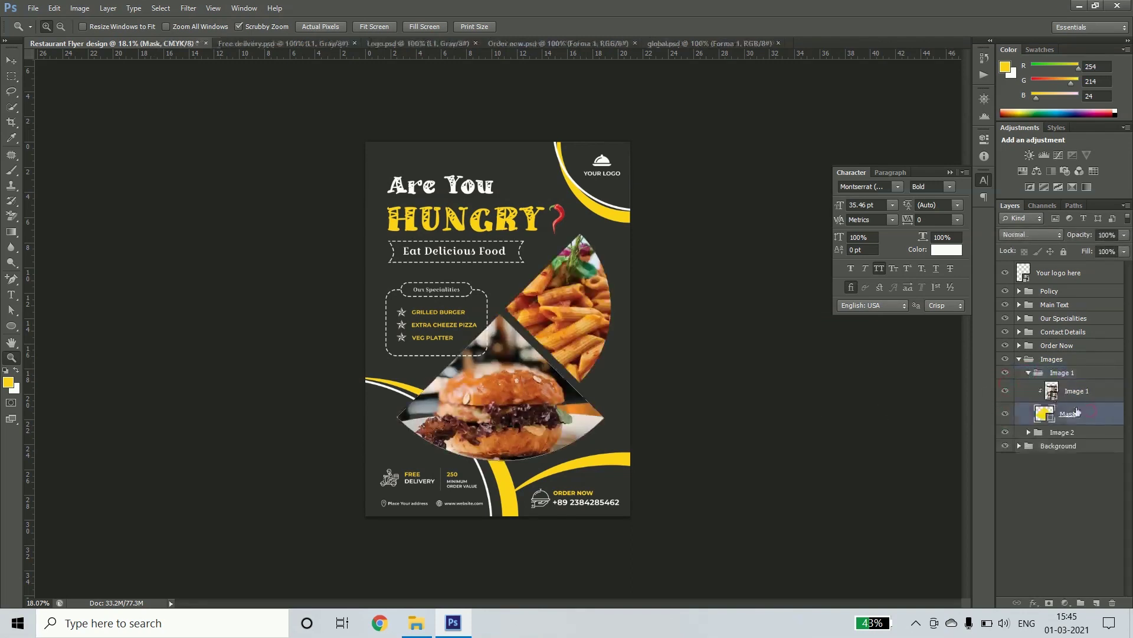
- Duplicate the burger mask with no fill and a 10 pt white stroke
key("ctrl+j")
key("v")
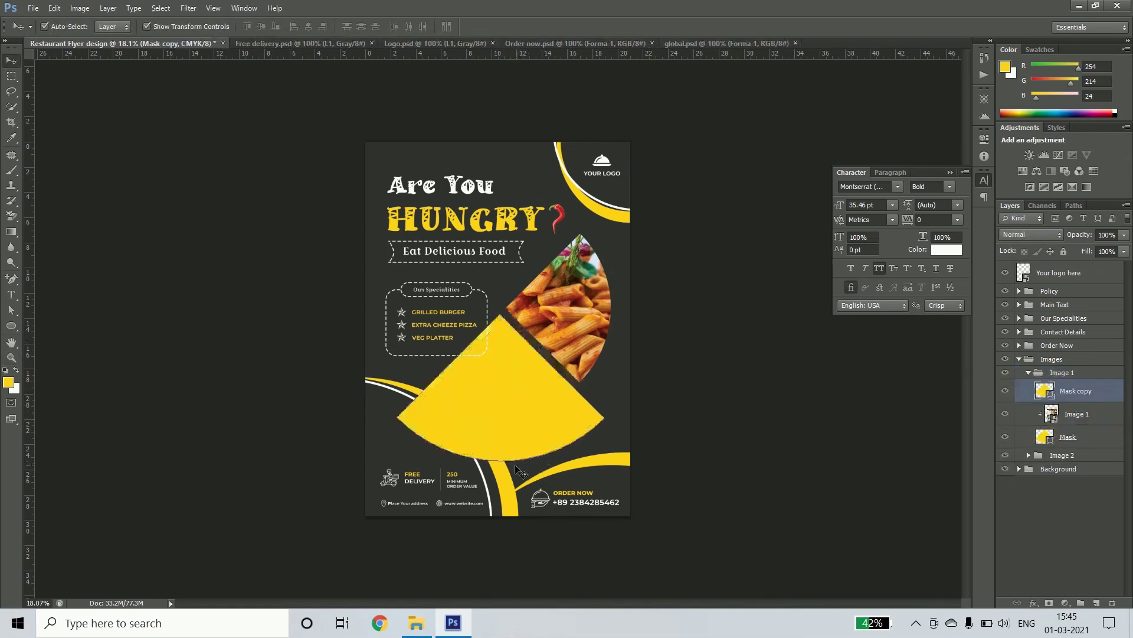
key("u")
scroll(513, 445, "up", 3)
left_click(108, 26)
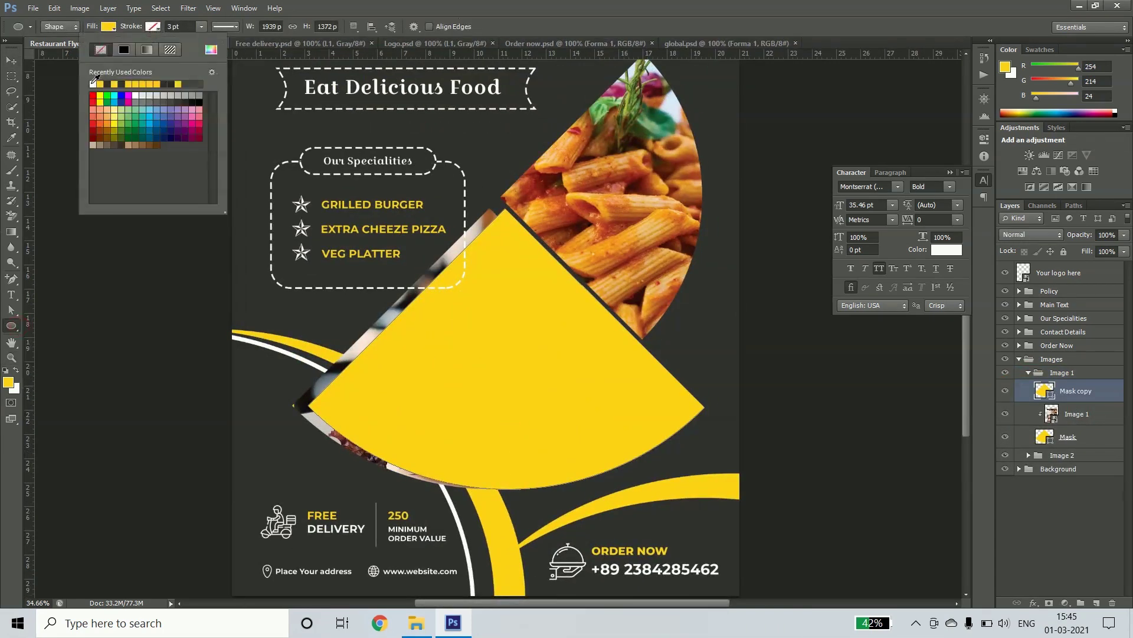
left_click(56, 49)
double_click(180, 26)
type("10")
key("Return")
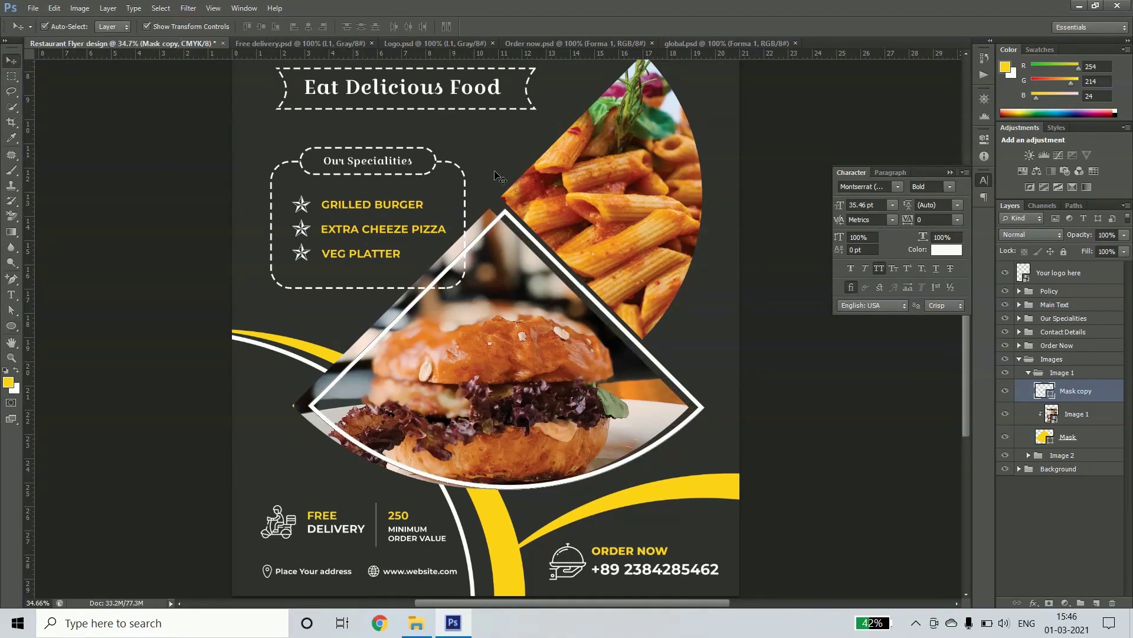
type("Stroke")
- Duplicate the outlined wedge again and give the copy a solid yellow fill
key("alt+bracketright")
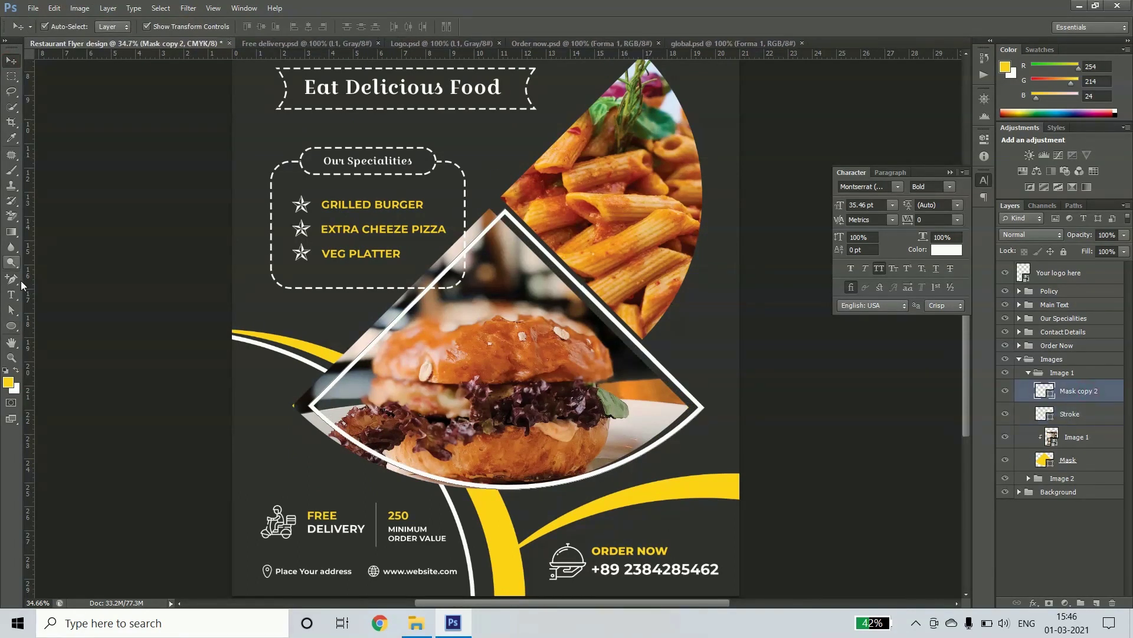
left_click(11, 325)
left_click(108, 26)
left_click(100, 84)
key("ctrl+t")
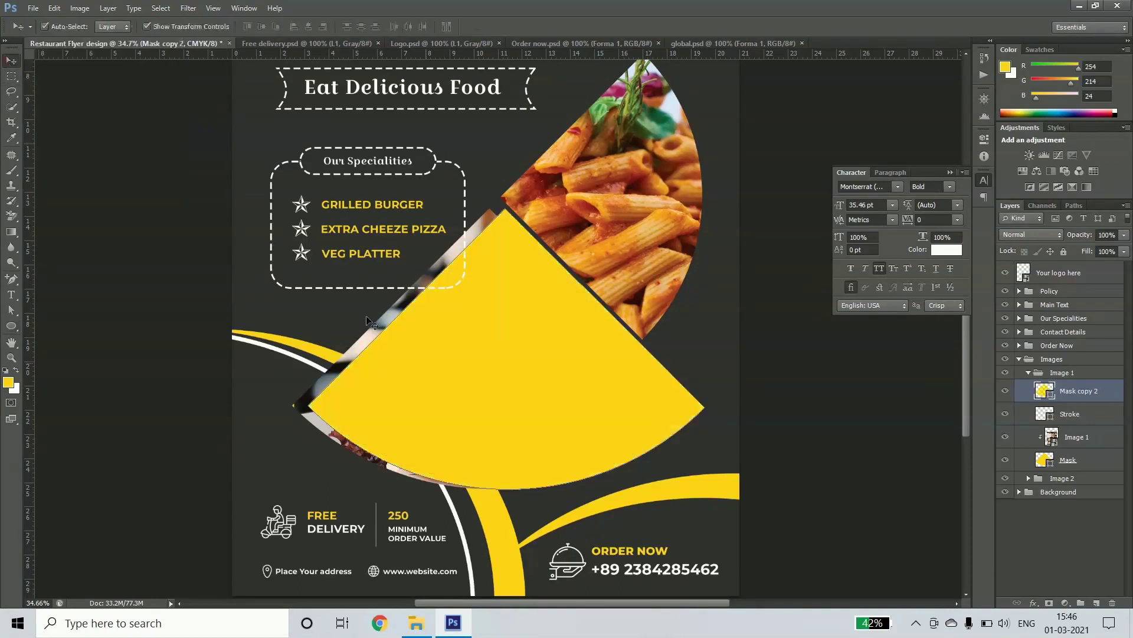
- Shrink the yellow wedge down toward the burger's top point
mouse_move(703, 488)
left_mouse_down()
mouse_move(621, 429)
mouse_move(588, 432)
left_mouse_up()
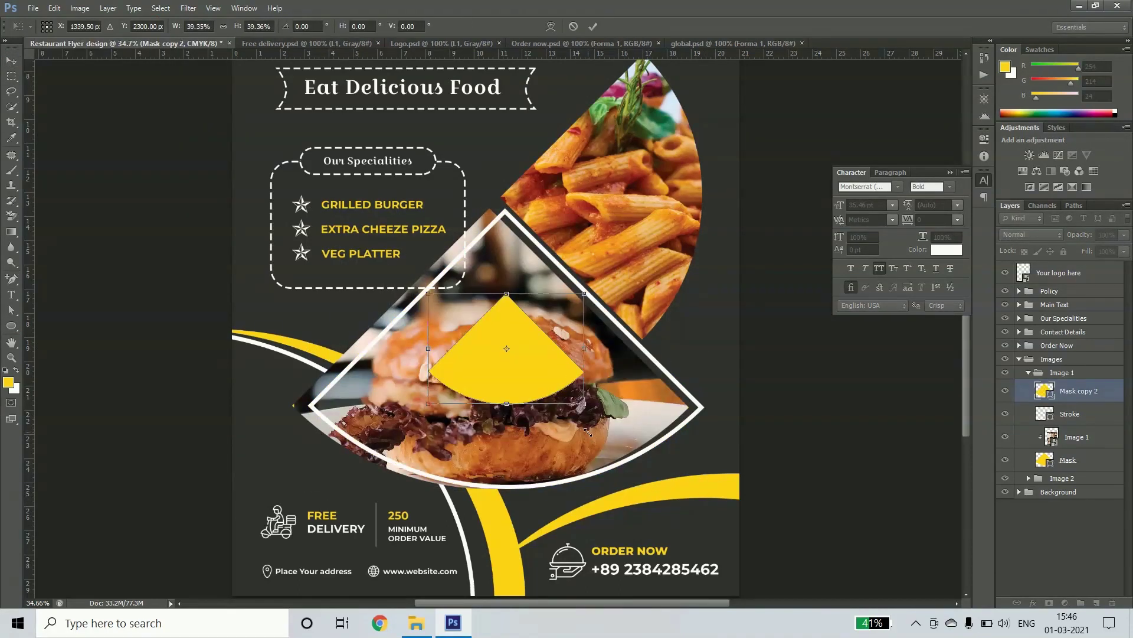
scroll(536, 299, "up", 5)
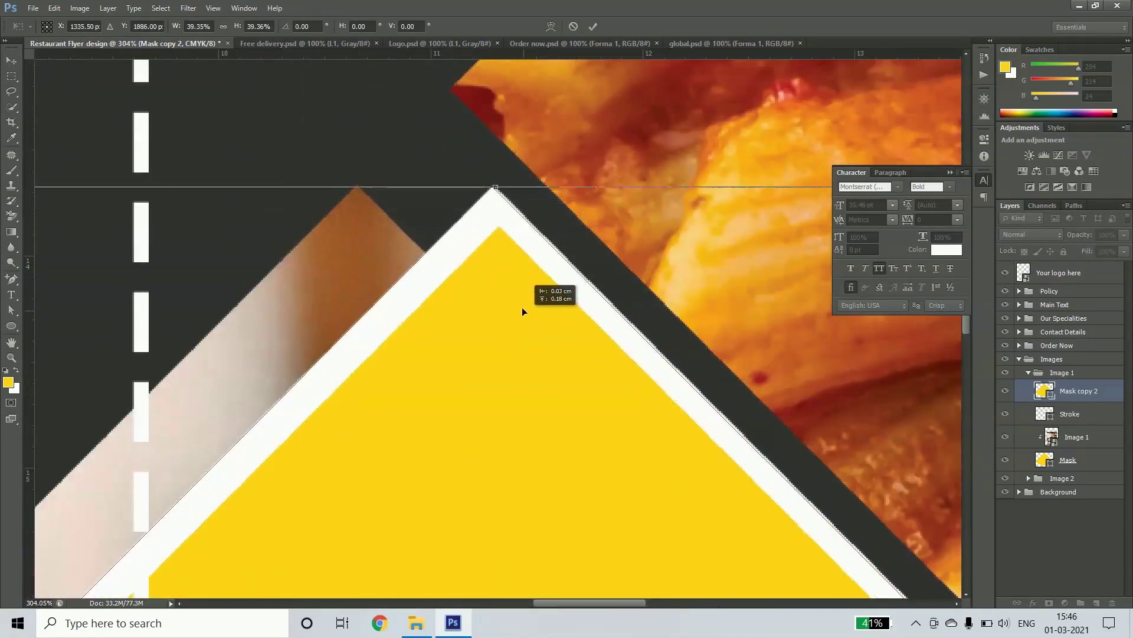
scroll(522, 307, "down", 3)
scroll(515, 343, "down", 3)
scroll(537, 369, "up", 3)
scroll(503, 256, "up", 4)
scroll(483, 238, "up", 3)
key("Return")
- Nudge the Main Text and Our Specialities groups upward
key("ctrl+0")
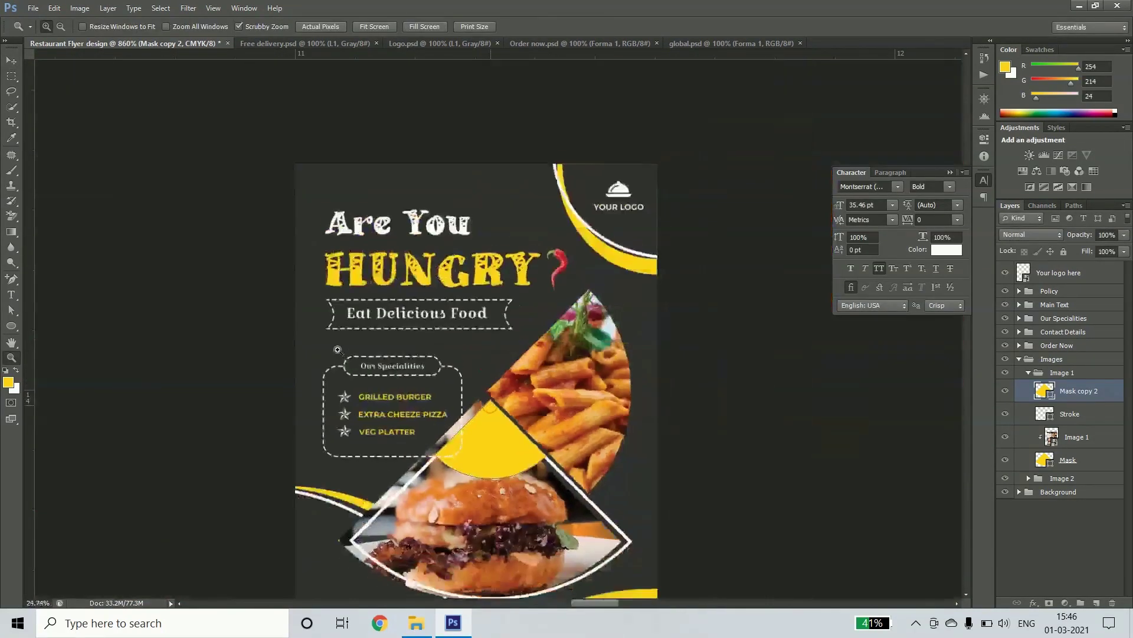
left_click(464, 351)
left_click(1062, 318)
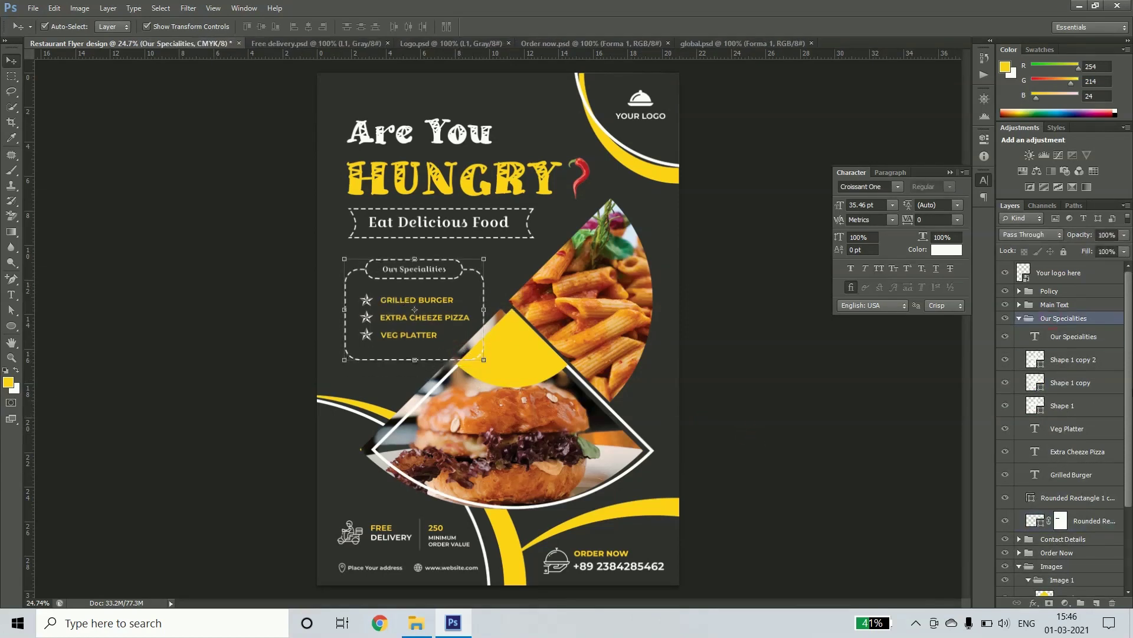
key("shift+Up")
key("shift+Up")
key("shift+Up")
key("shift+Up")
key("shift+Up")
key("shift+Up")
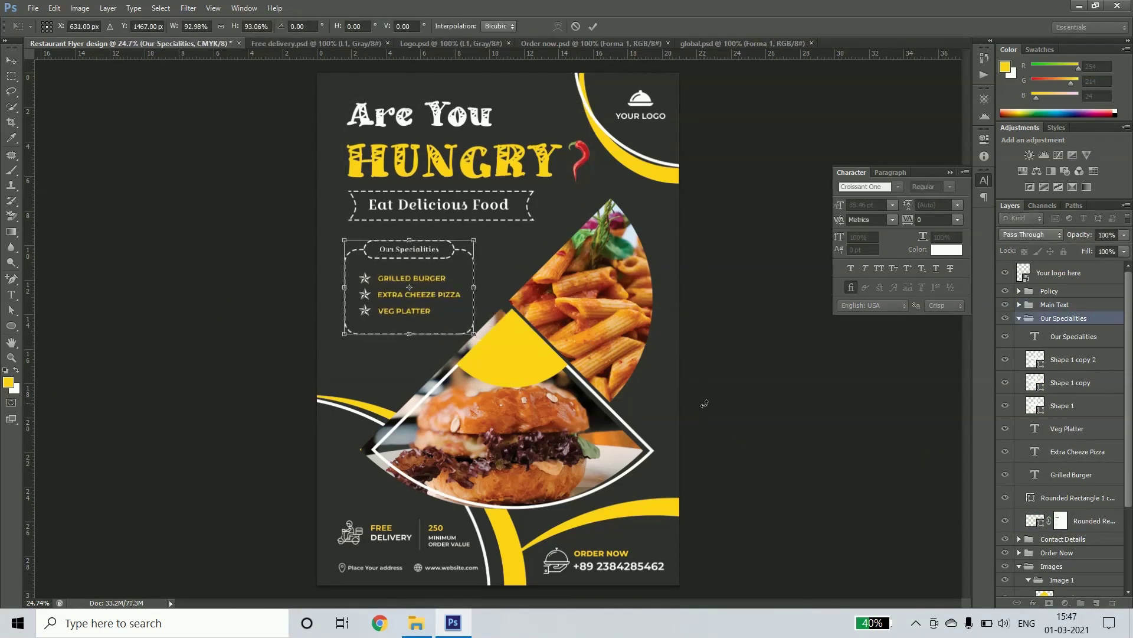
- Copy text onto the yellow badge so it reads 'UPTO 30% OFF'
left_click_drag(469, 205, 521, 235)
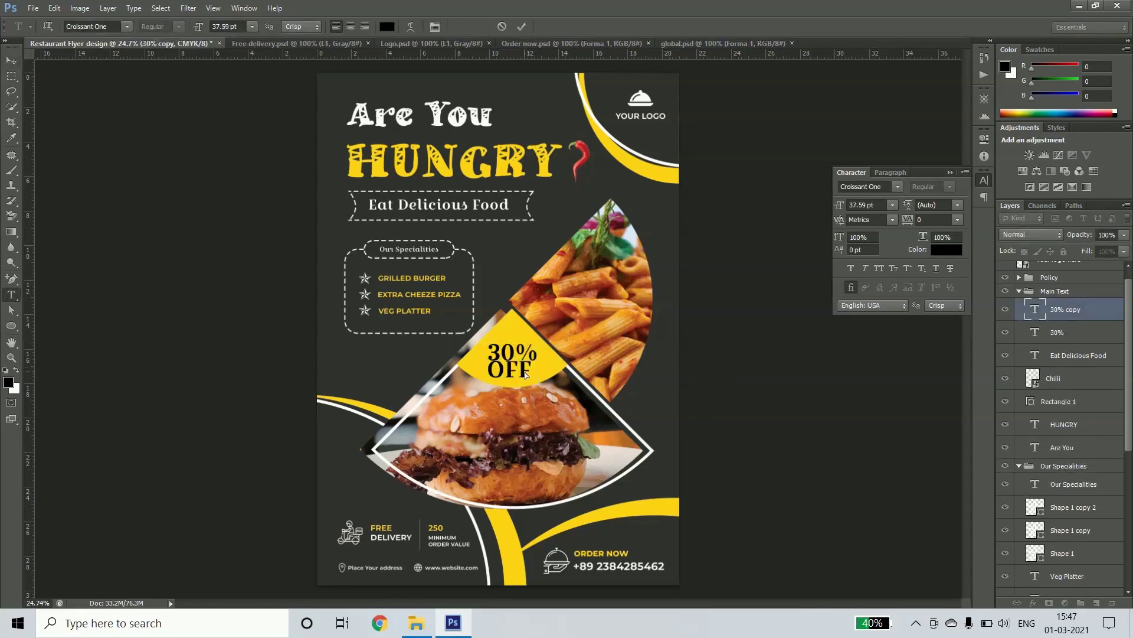
key("Return")
left_click_drag(518, 369, 518, 328)
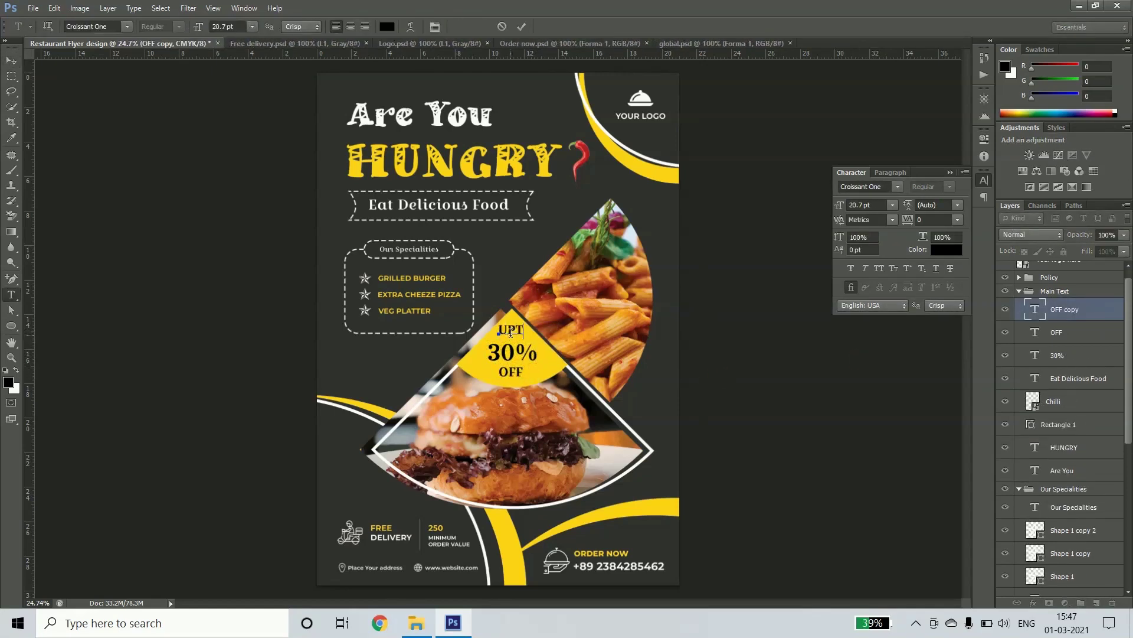
type("TO")
key("ctrl+Return")
key("v")
- Shorten the Eat Delicious Food banner rectangle and select the yellow mask copy over the pasta
key("z")
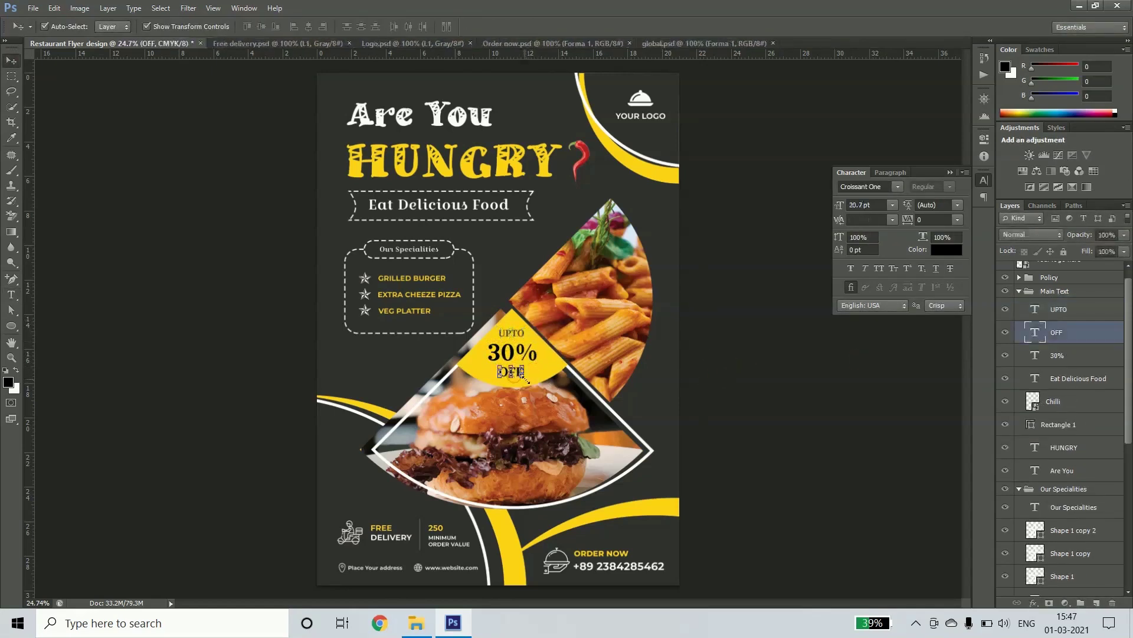
left_click(582, 312, "alt")
key("v")
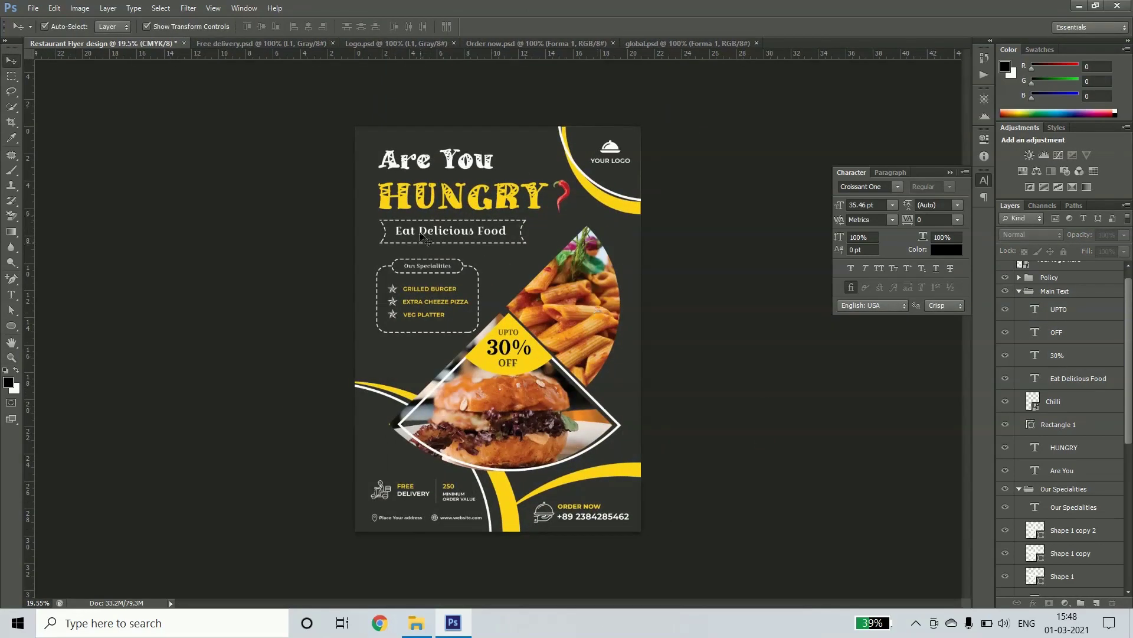
left_click(437, 301, "shift")
scroll(437, 301, "up", 3)
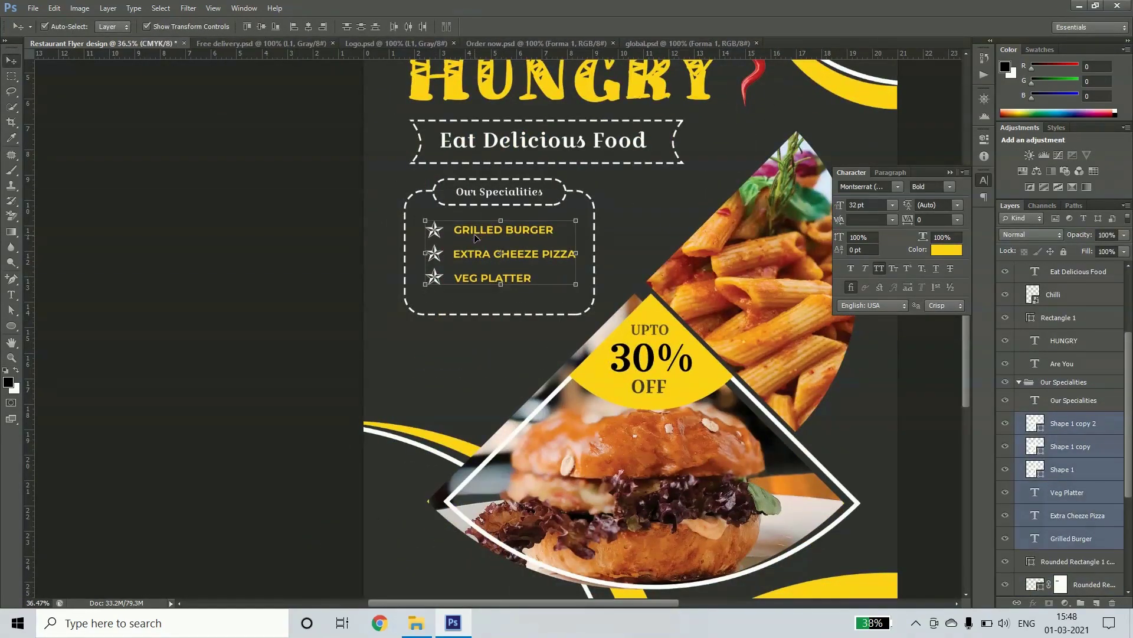
scroll(449, 283, "down", 2)
left_click(460, 273)
left_click_drag(460, 276, 460, 271)
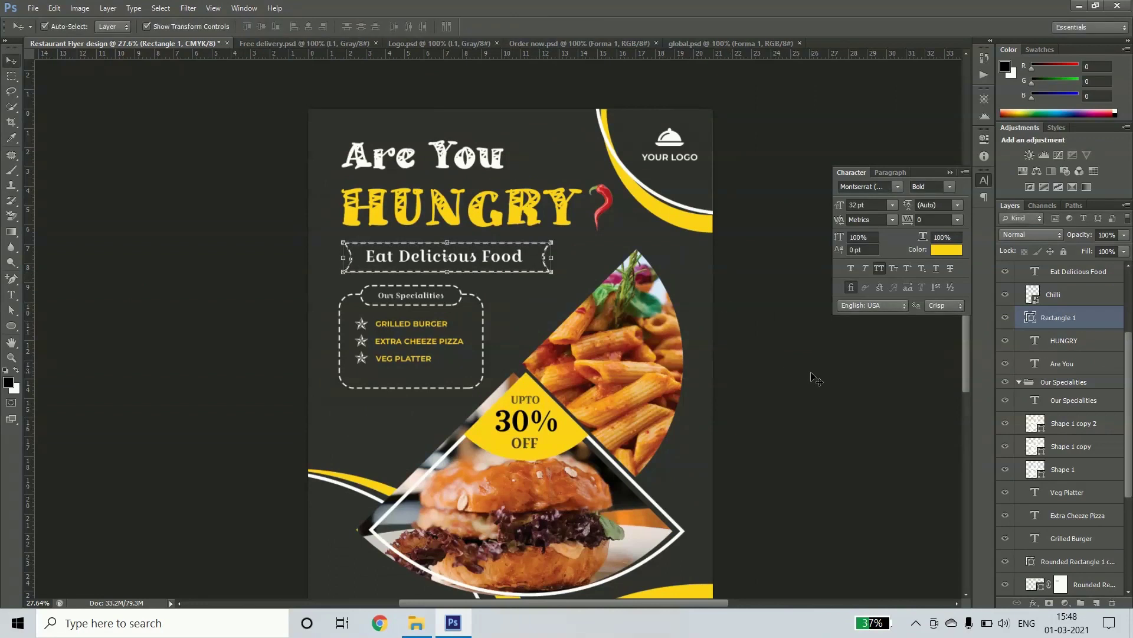
scroll(816, 378, "down", 1)
left_click(578, 306)
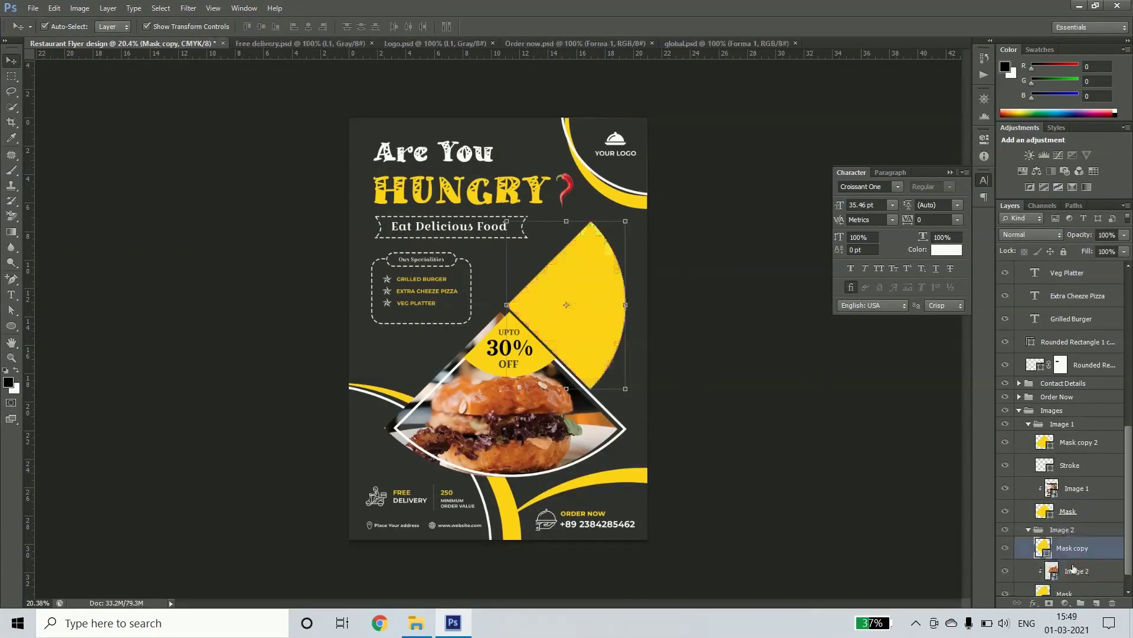
- Give the pasta mask copy no fill and a 5 pt white stroke outline
key("u")
left_click(153, 26)
left_click(109, 26)
left_click(42, 43)
- Shrink another mask copy into a small wedge at the pasta tip, above the outline
left_click_drag(1095, 577, 1074, 546)
left_click_drag(625, 376, 547, 267)
scroll(568, 299, "up", 10)
left_click_drag(728, 498, 514, 322)
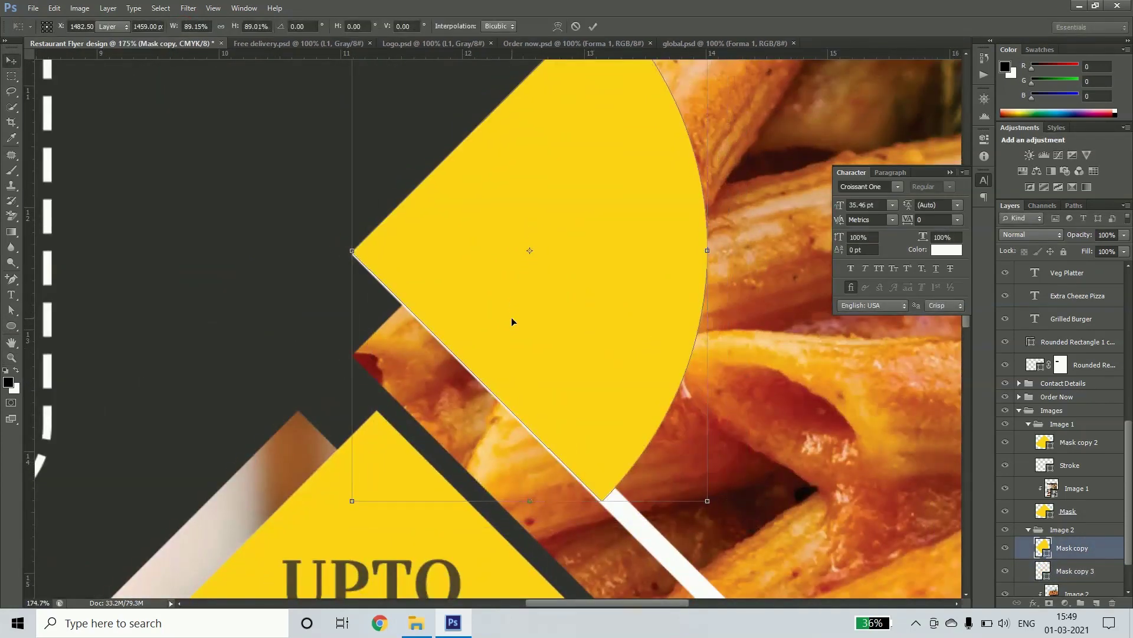
key("Return")
key("ctrl+0")
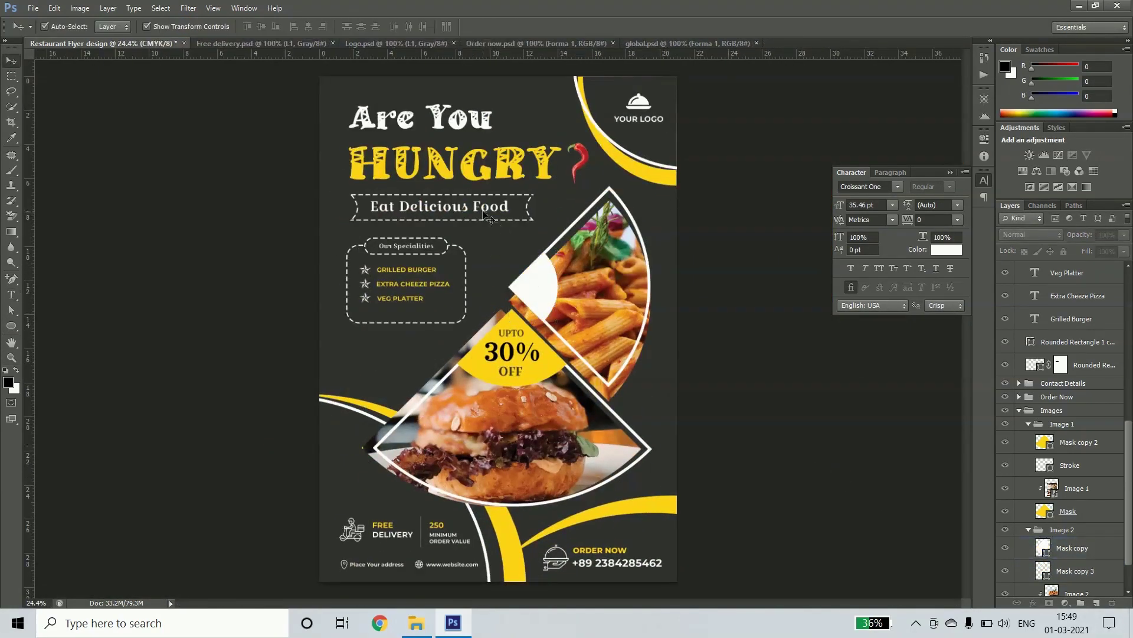
- Alt-drag a text copy onto the small wedge and change it to read NEW
left_click_drag(488, 216, 540, 263)
key("t")
left_click(495, 252)
left_click(13, 62)
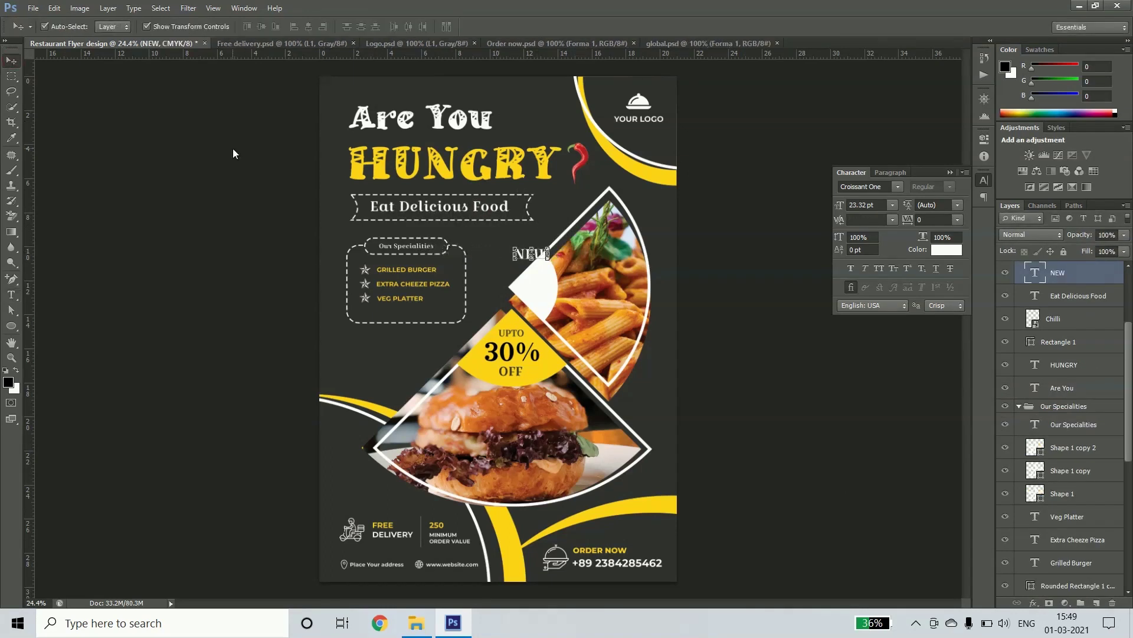
scroll(519, 283, "up", 5)
scroll(520, 283, "down", 6)
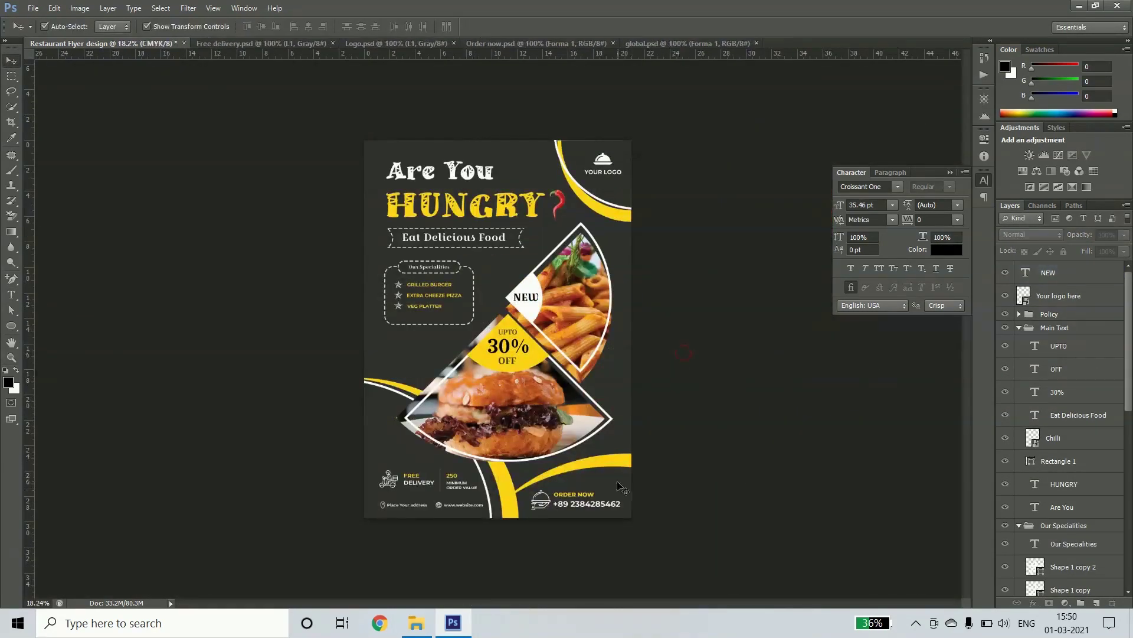
left_click(425, 306)
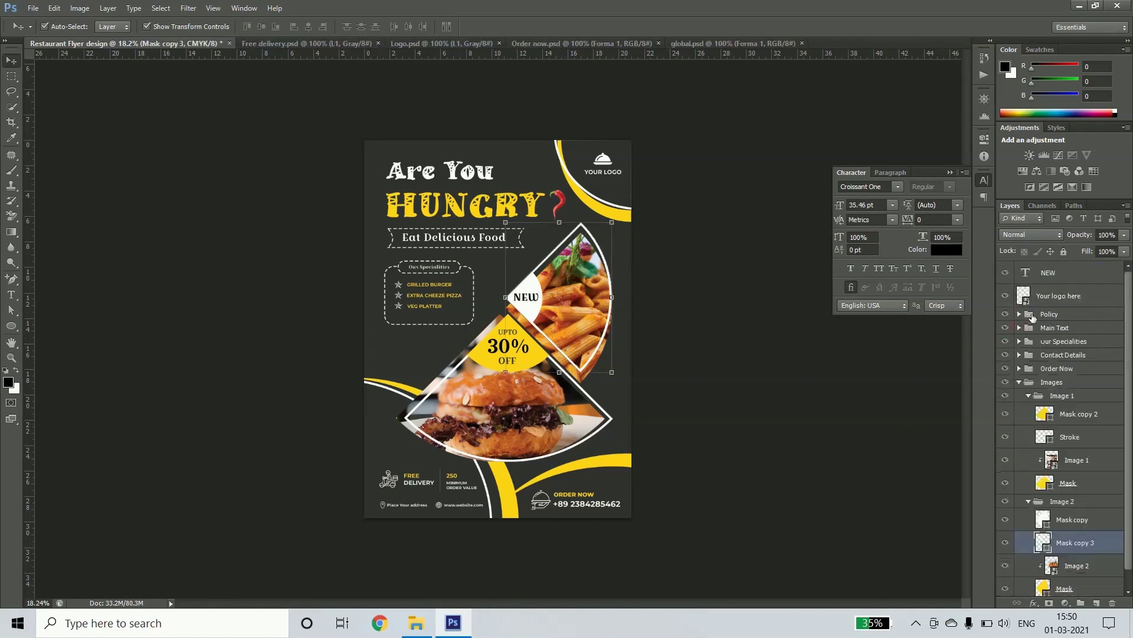
left_click(1028, 479)
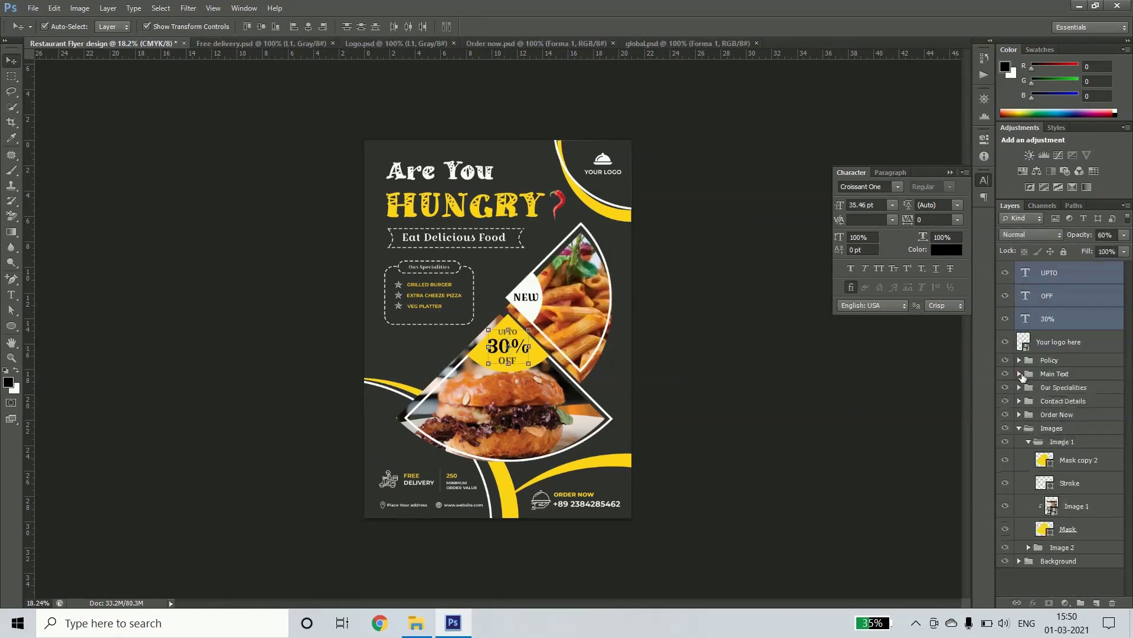
- Add a new layer over the top-right corner shape, with red as the colour and a 484 px brush
left_click_drag(1062, 501, 1099, 567)
left_click(599, 170)
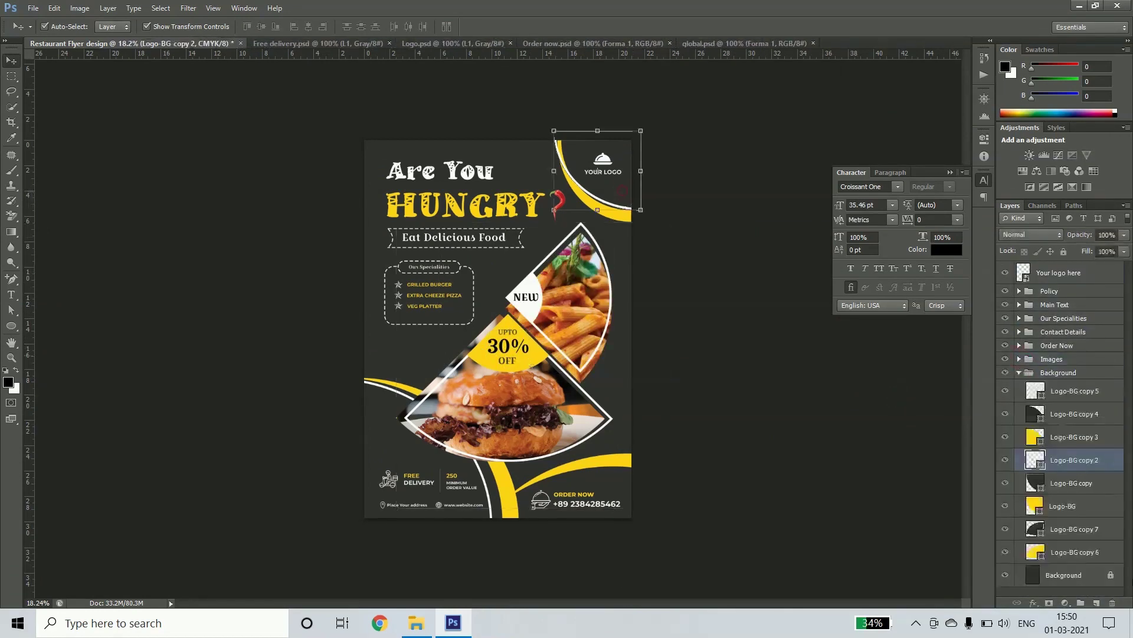
left_click(1096, 603)
key("i")
left_click(1005, 66)
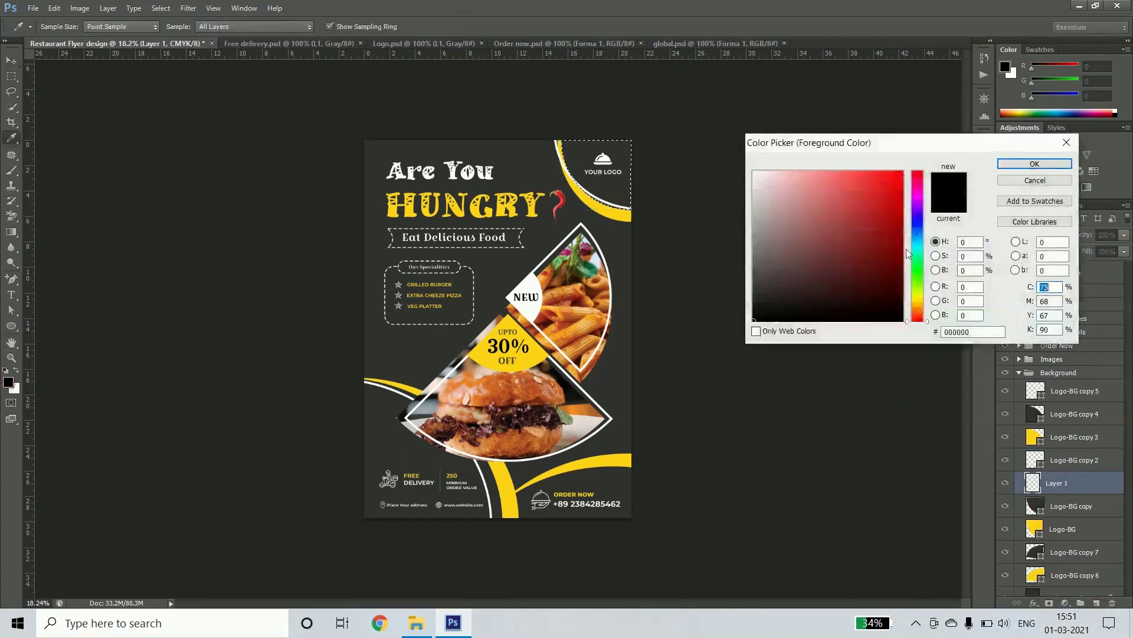
left_click(1061, 168)
key("b")
right_click(728, 239)
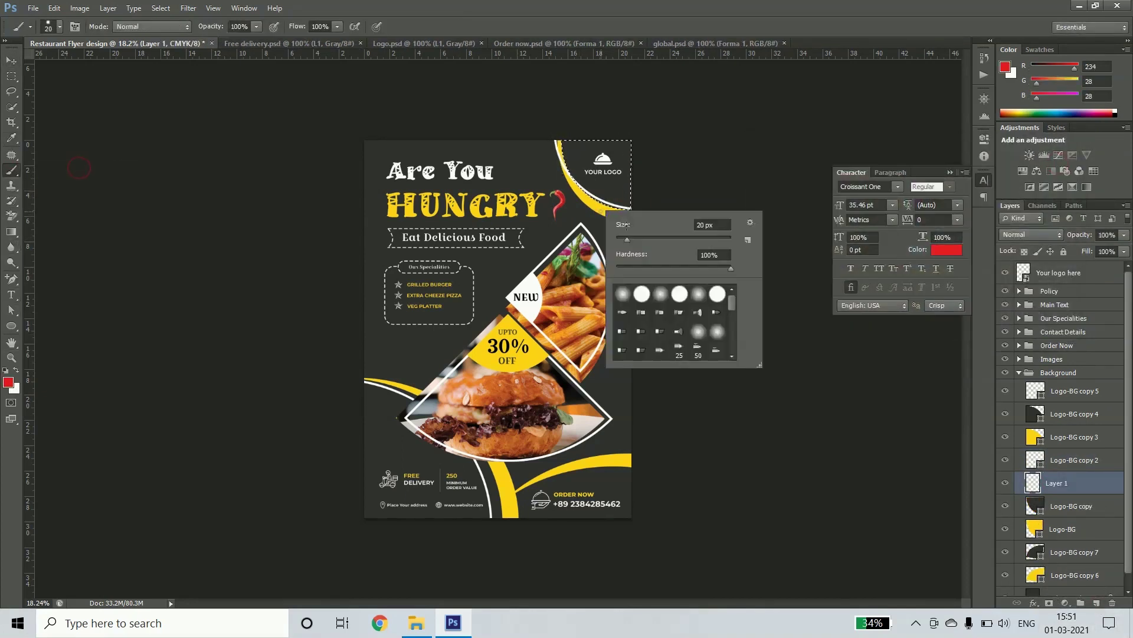
type("484")
key("Return")
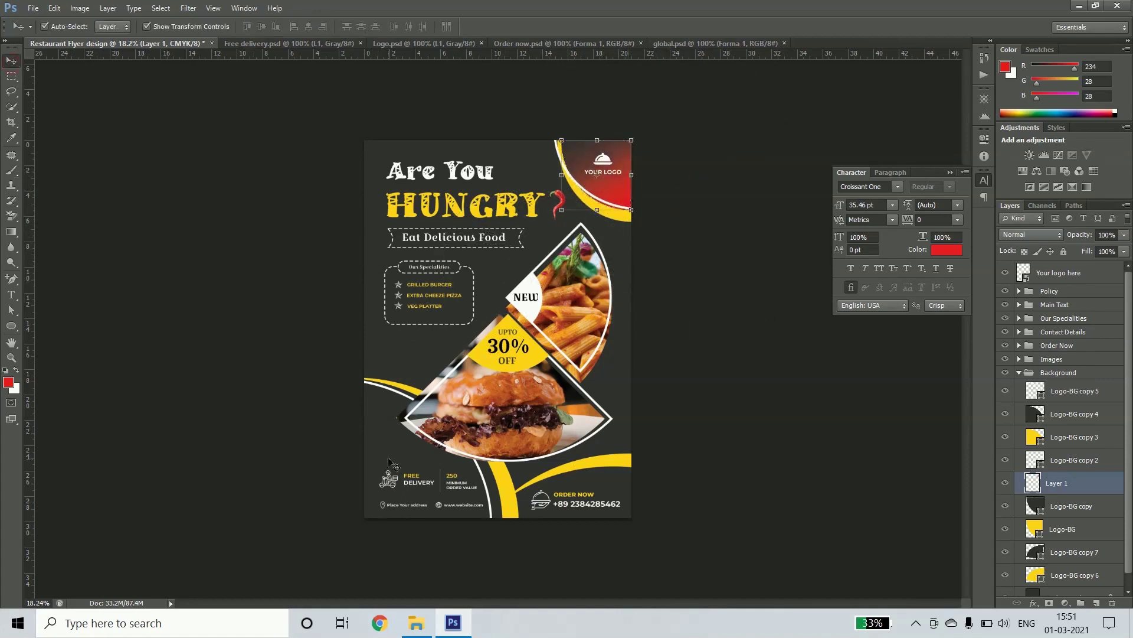
- Paint soft red inside the lower-left curve's selection on a new layer
left_click(1075, 414)
left_click(1035, 413, "ctrl")
left_click(1096, 603)
key("b")
left_click_drag(350, 326, 202, 424)
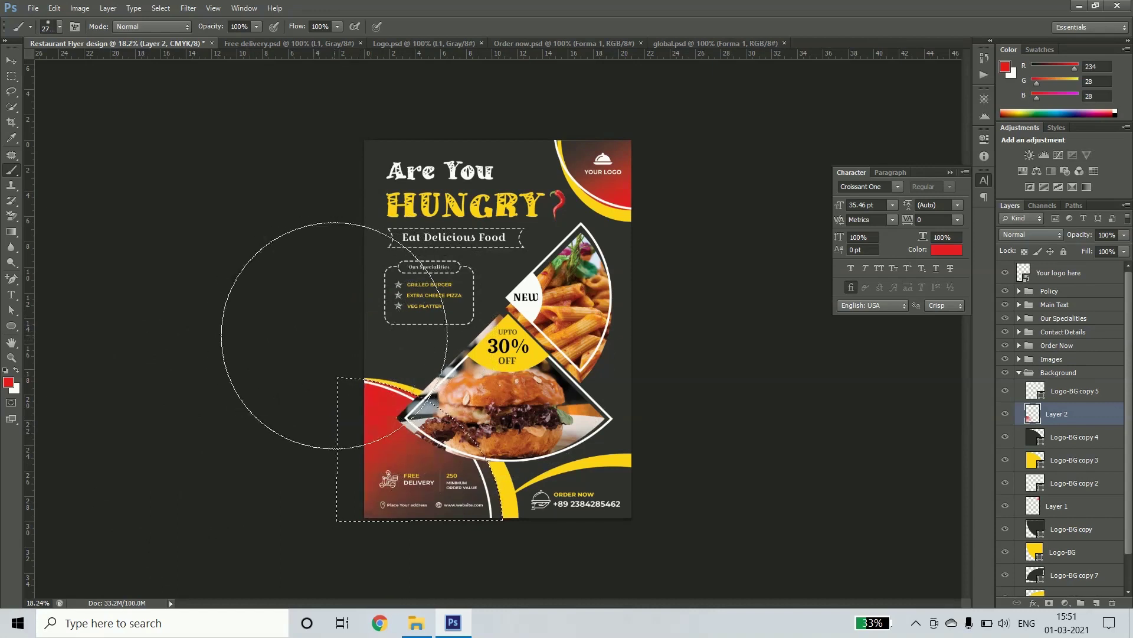
key("bracketleft")
key("bracketleft")
key("bracketleft")
- Load the lower-right curve as a selection on a new layer for red paint
left_click(1074, 574)
left_click(1034, 574, "ctrl")
left_click(1096, 603)
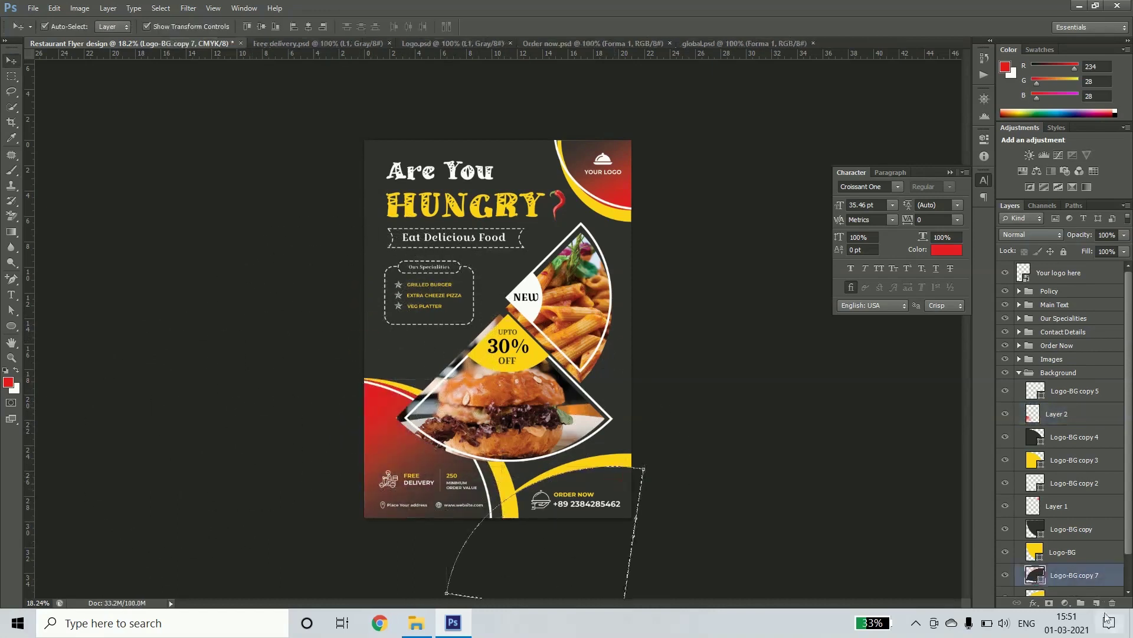
key("b")
key("ctrl+minus")
key("z")
left_click_drag(569, 489, 544, 396)
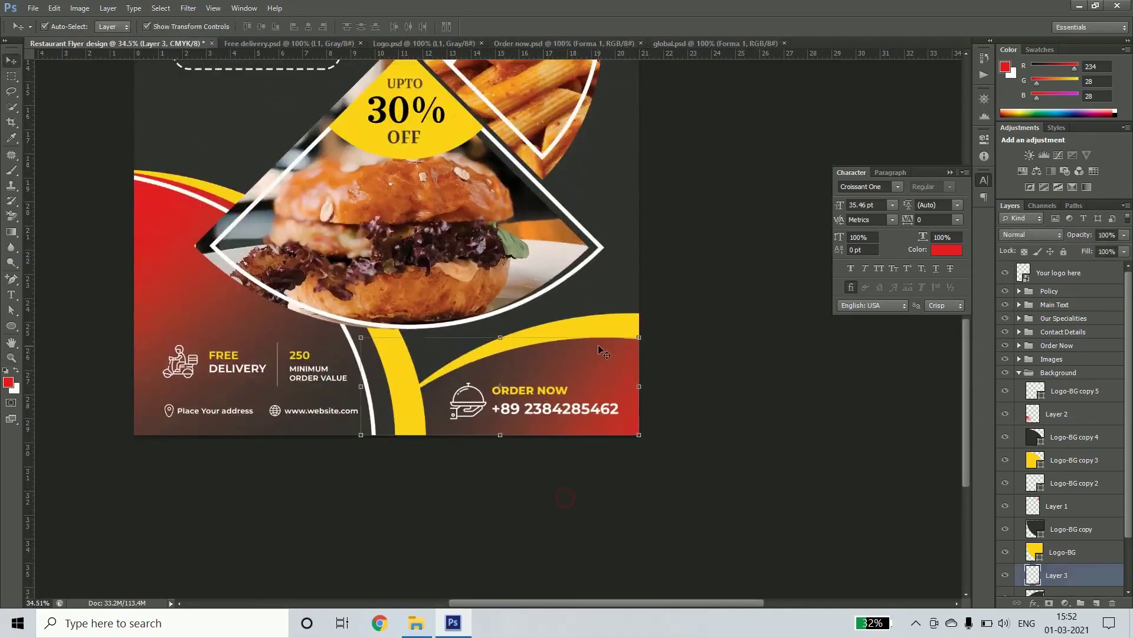
scroll(1062, 531, "down", 2)
left_click(1075, 575, "shift")
left_click(650, 369)
key("ctrl+0")
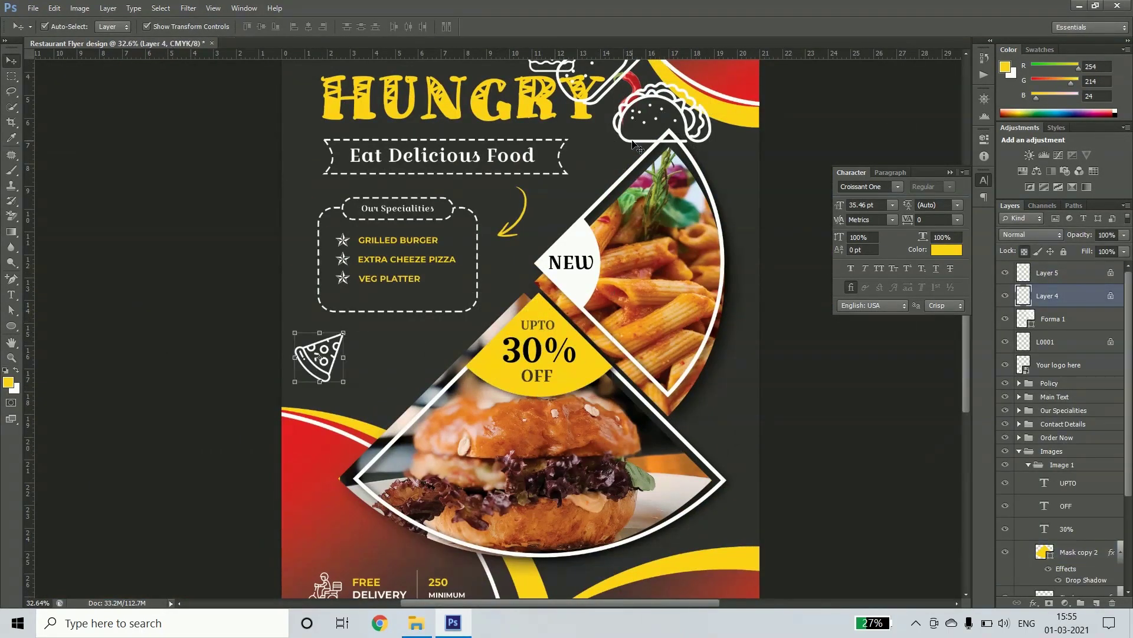
- Move the burrito and burger icons beside the pizza, and the pizza icon up near the title
left_click_drag(627, 105, 343, 431)
key("z")
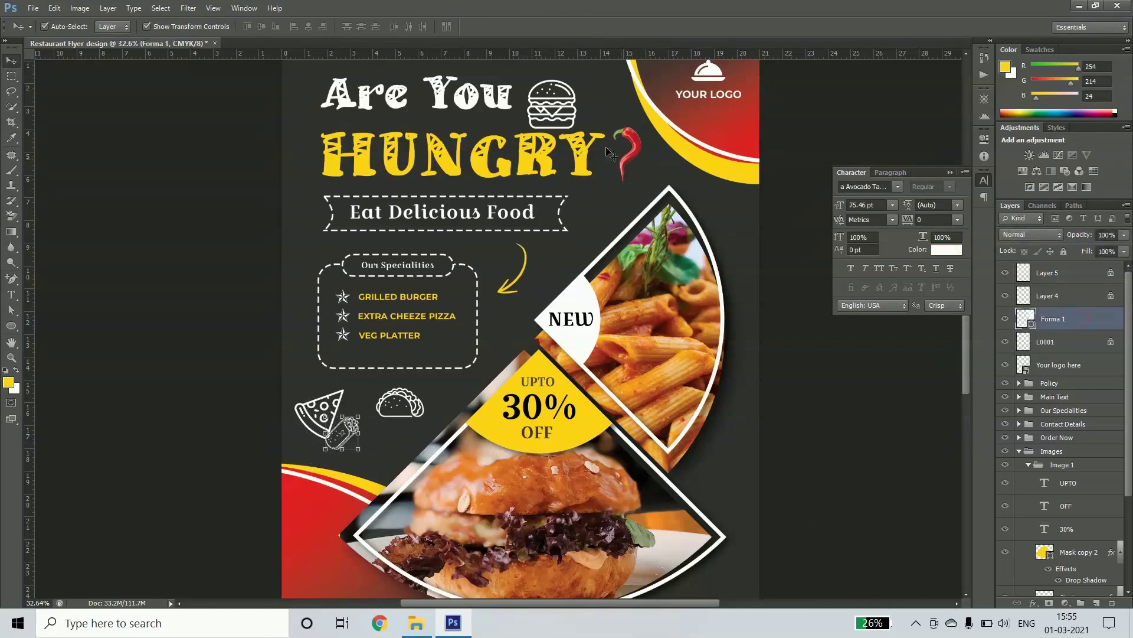
key("v")
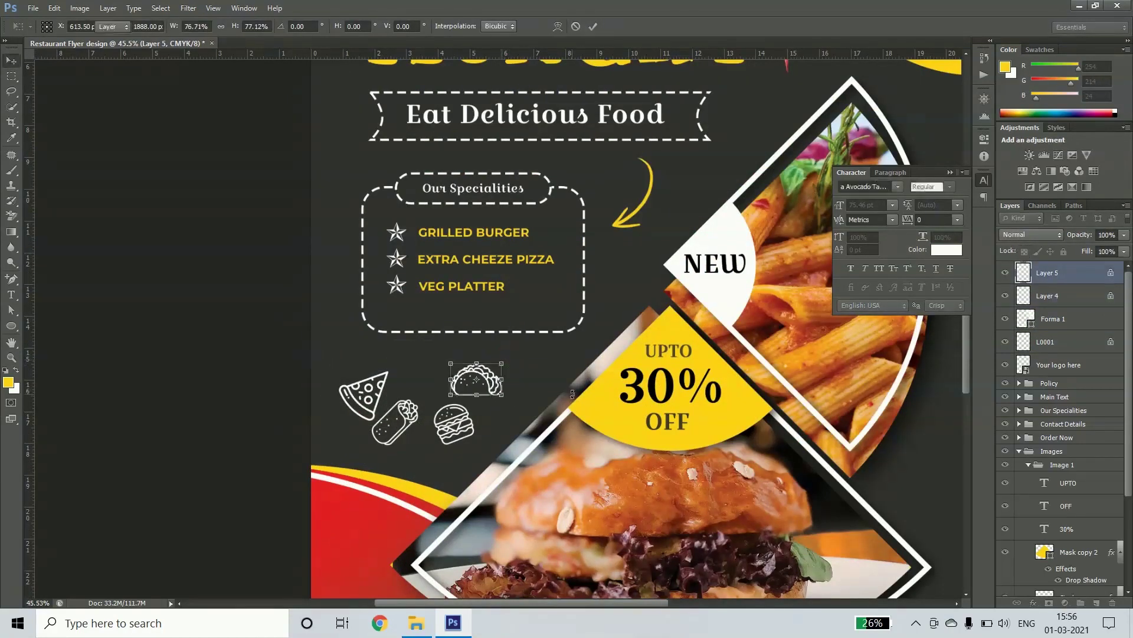
key("ctrl+0")
left_click_drag(349, 357, 416, 83)
left_click(474, 296)
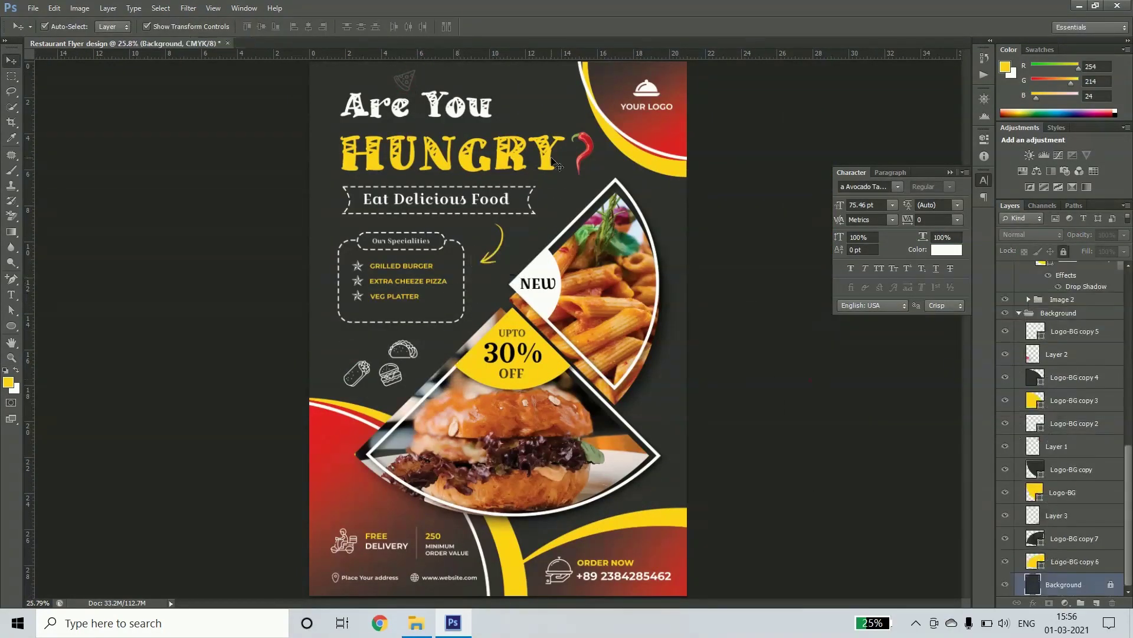
- Place the burrito icon beside the pasta wedge and resize the taco icon toward the top right
left_click_drag(365, 369, 659, 385)
scroll(417, 372, "up", 5)
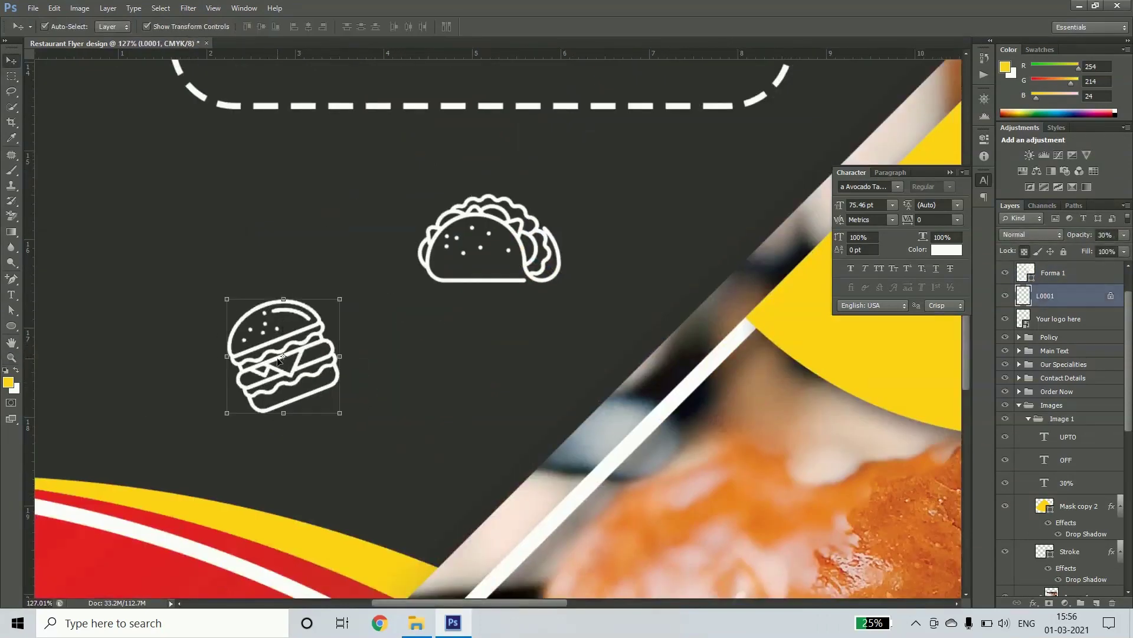
scroll(417, 372, "down", 4)
mouse_move(395, 339)
left_mouse_down()
mouse_move(769, 150)
mouse_move(627, 328)
mouse_move(520, 252)
left_mouse_up()
key("ctrl+t")
key("Return")
- Place and resize a burrito icon copy right of the Eat Delicious Food text
scroll(627, 329, "up", 3)
scroll(627, 329, "down", 2)
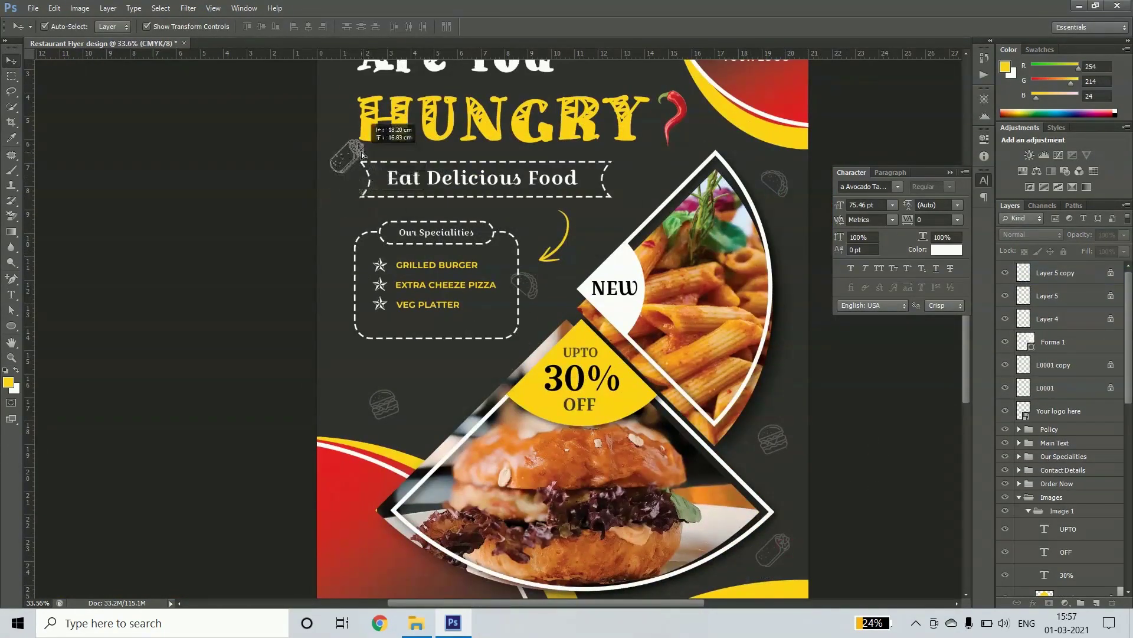
scroll(373, 175, "down", 3)
left_click_drag(356, 202, 557, 214)
key("ctrl+t")
- Group the icon layers as 'Icons' and move them into the Background group
key("Return")
key("ctrl+g")
double_click(1049, 268)
type("Icons")
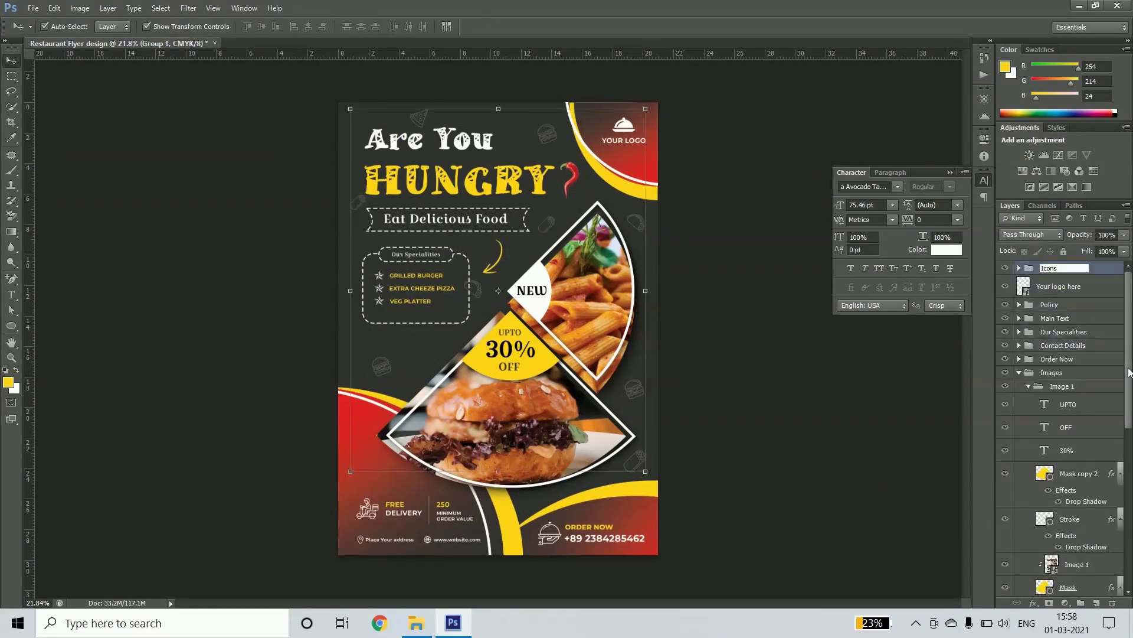
left_click_drag(1021, 269, 1080, 386)
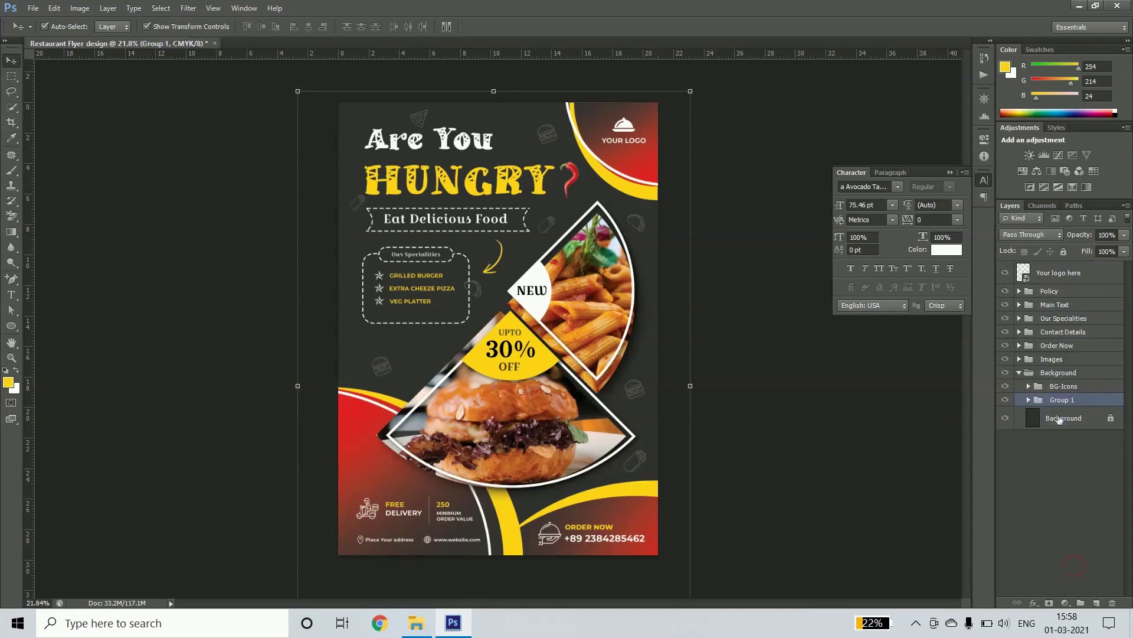
- Give the Background layer a Gradient Overlay at 17% opacity
left_click(1096, 419)
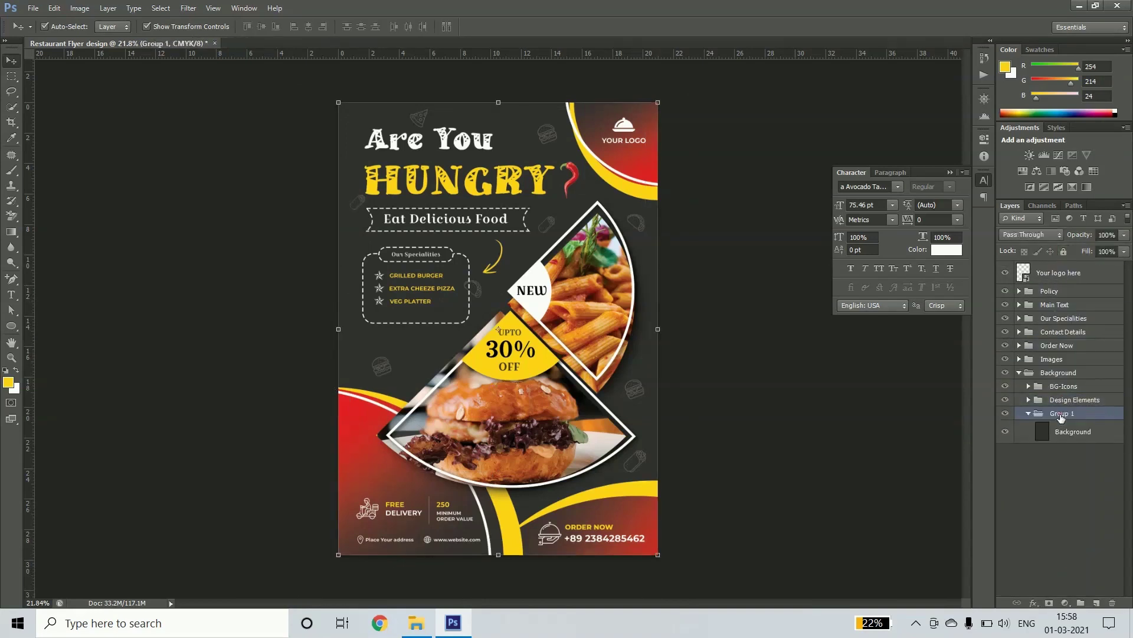
type("Background")
right_click(1073, 432)
left_click(856, 177)
left_click(827, 250)
left_click_drag(1019, 154, 967, 158)
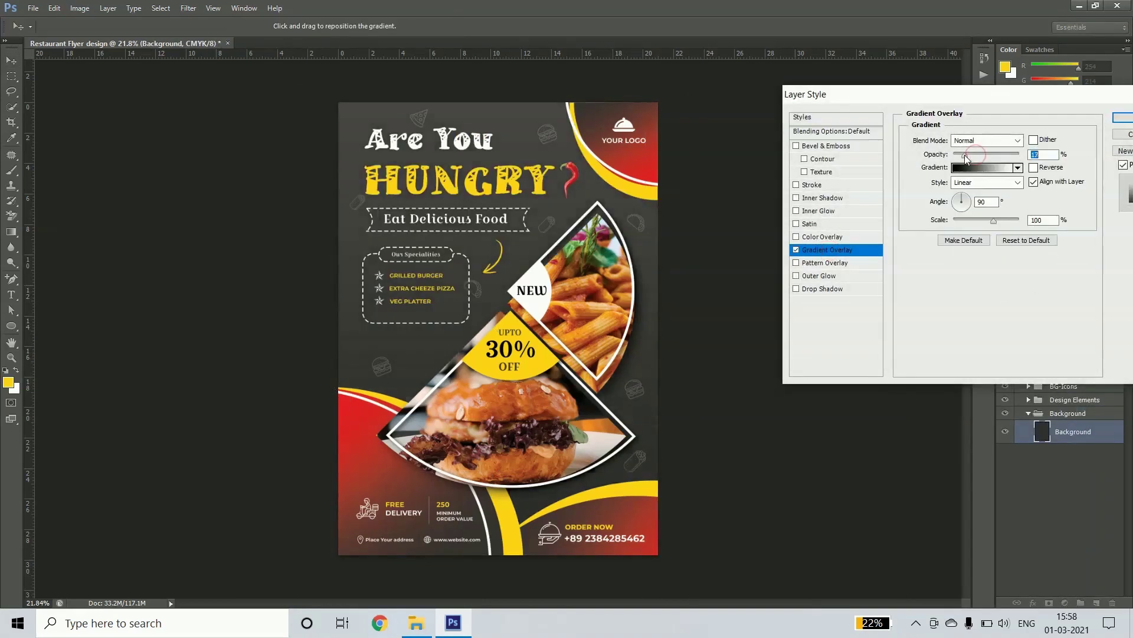
key("Return")
- Group all the flyer's content layers into a group named Flyer Design
left_click(1021, 374)
right_click(1056, 272)
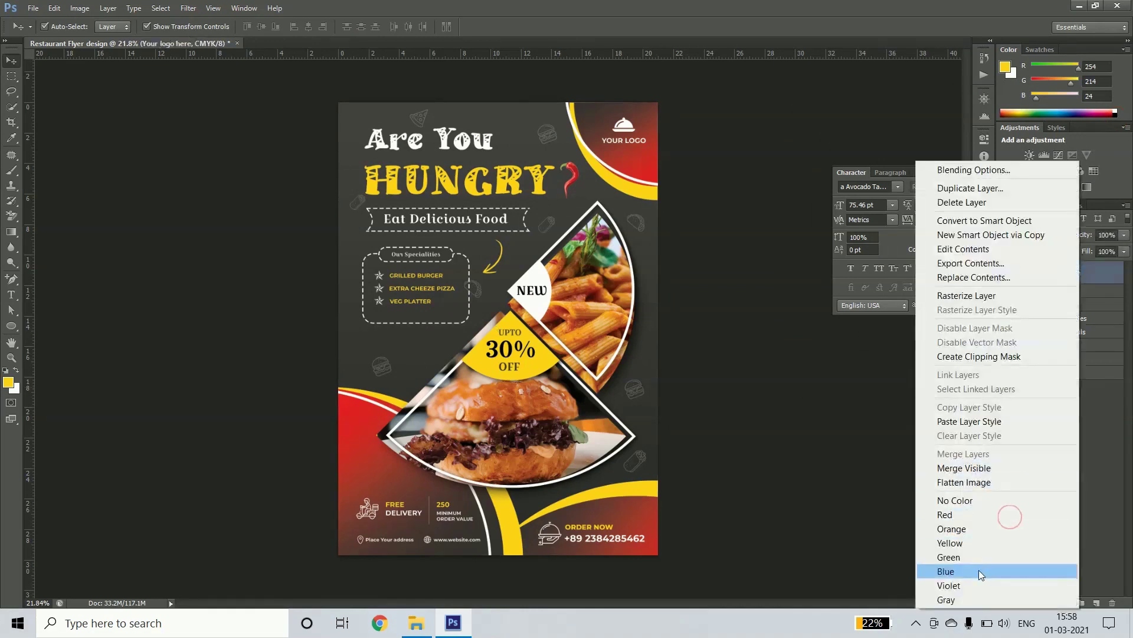
left_click(1004, 572)
right_click(1060, 376)
left_click(1021, 112)
double_click(1049, 291)
type("Flyer Design")
- Change layer options for the Policy group inside Flyer Design, then open Flyer_mockup
left_click(1019, 291)
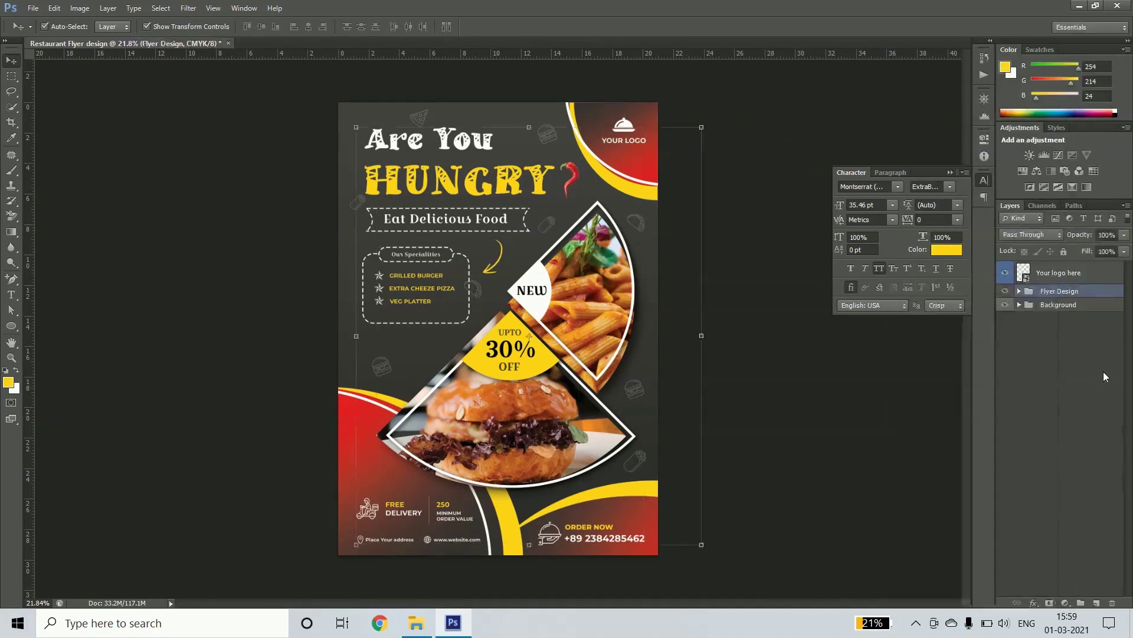
left_click(1063, 305)
right_click(1076, 328)
left_click(1004, 296)
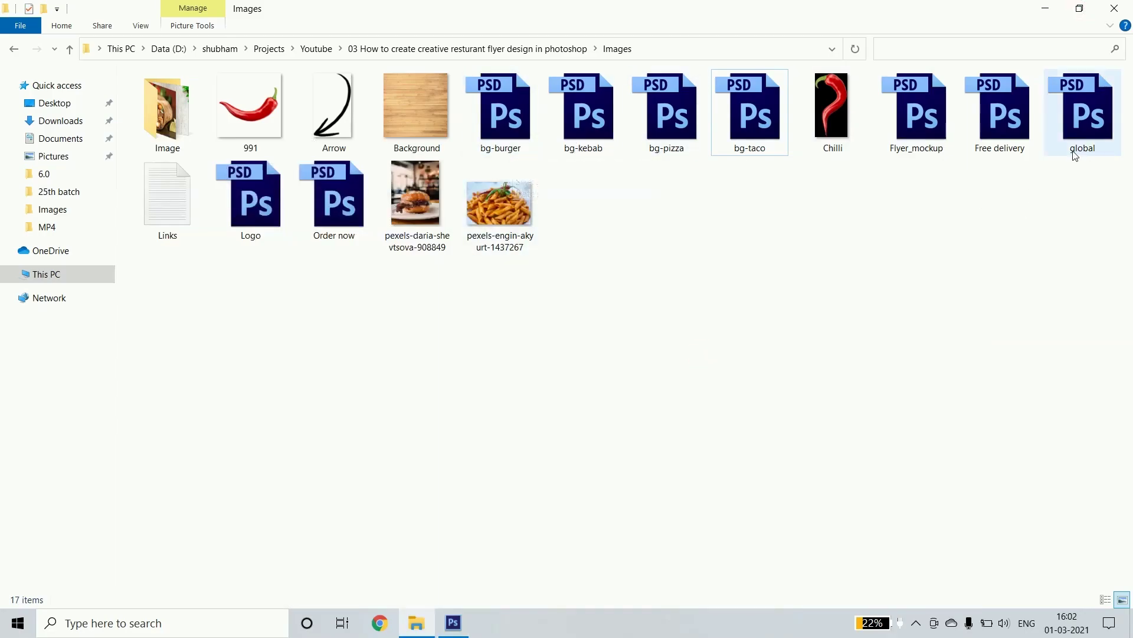
double_click(916, 109)
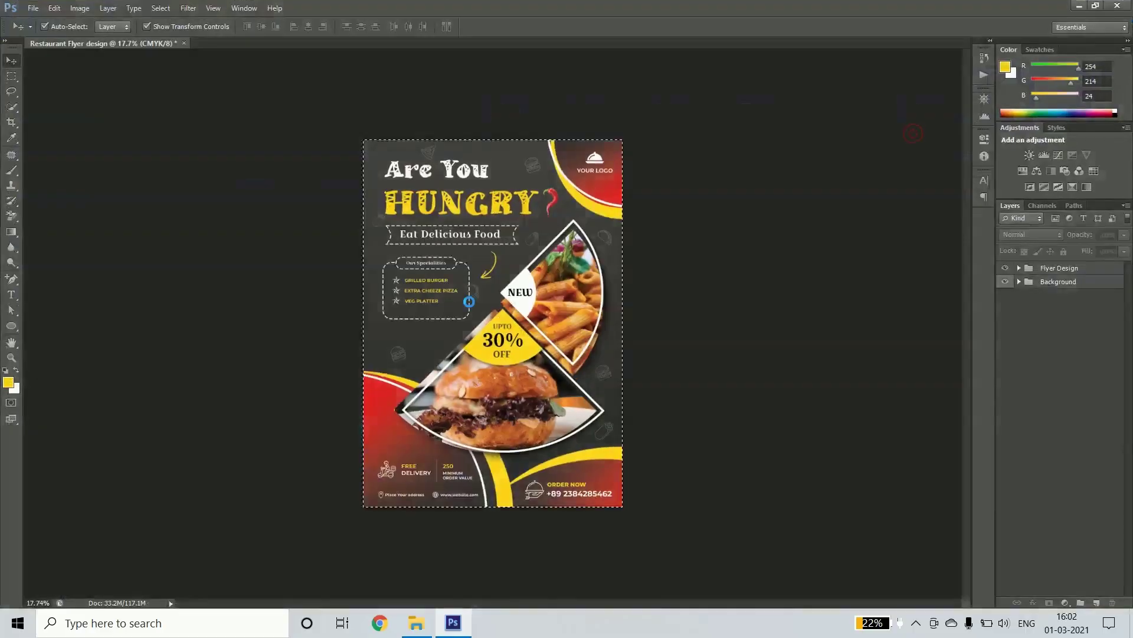
- Paste the flyer artwork into the mockup's smart-object placeholder and save it
double_click(1027, 270)
key("ctrl+v")
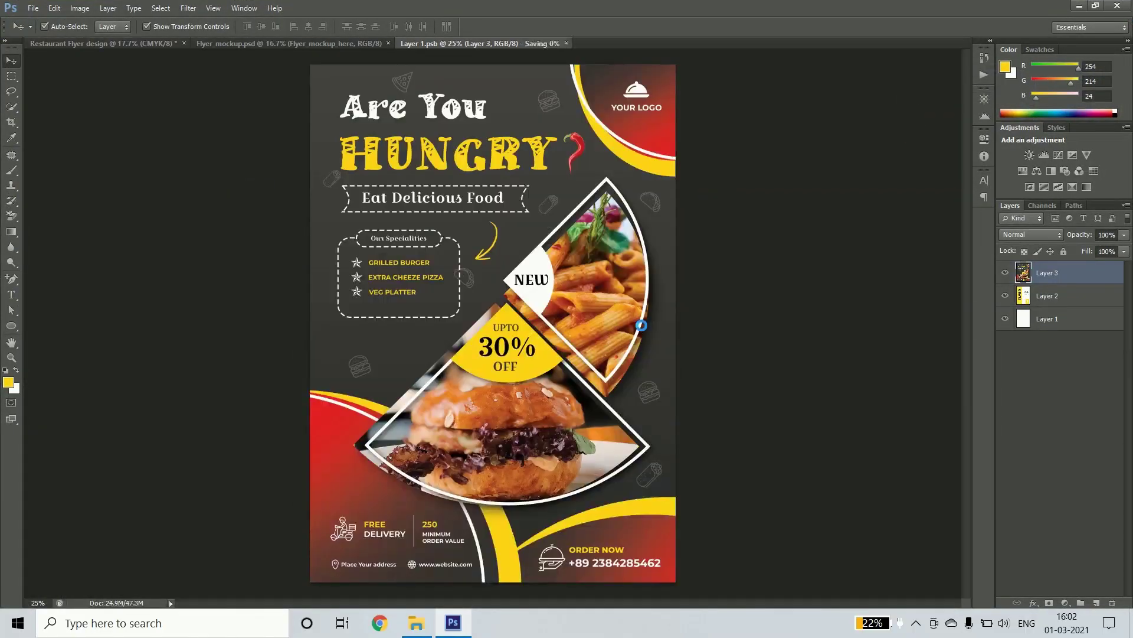
key("ctrl+w")
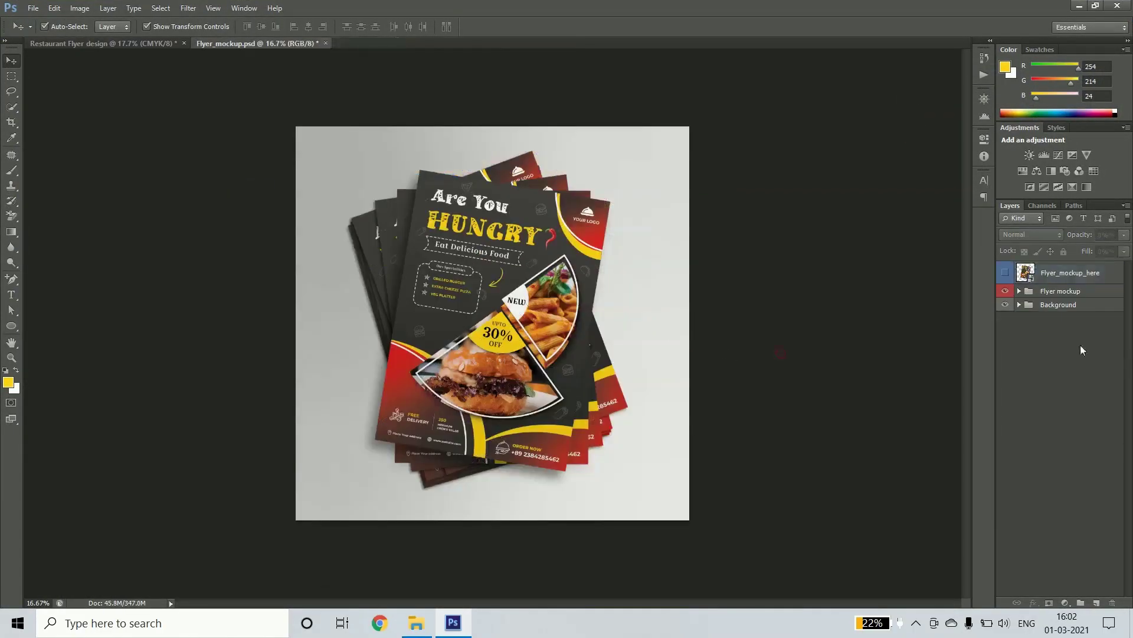
- Place the wooden Background image into the mockup beneath the flyer stack
left_click(466, 630)
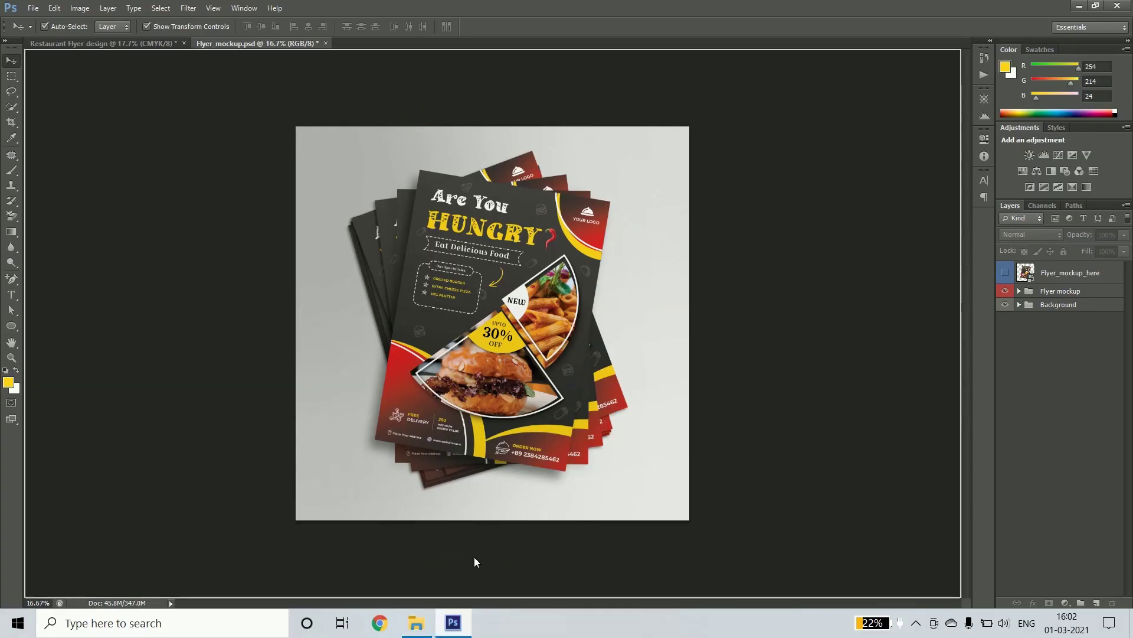
left_click_drag(388, 106, 522, 375)
key("Return")
key("ctrl+bracketleft")
key("ctrl+bracketleft")
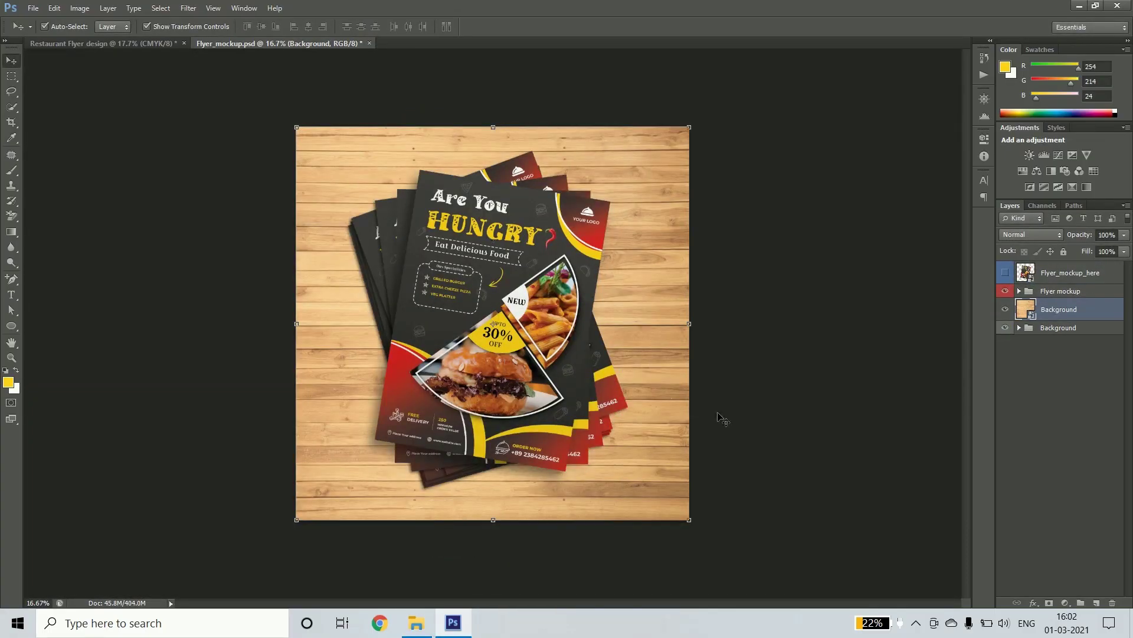
- Show the wooden-plank flyer mockup full screen without panels and pan across it
key("f")
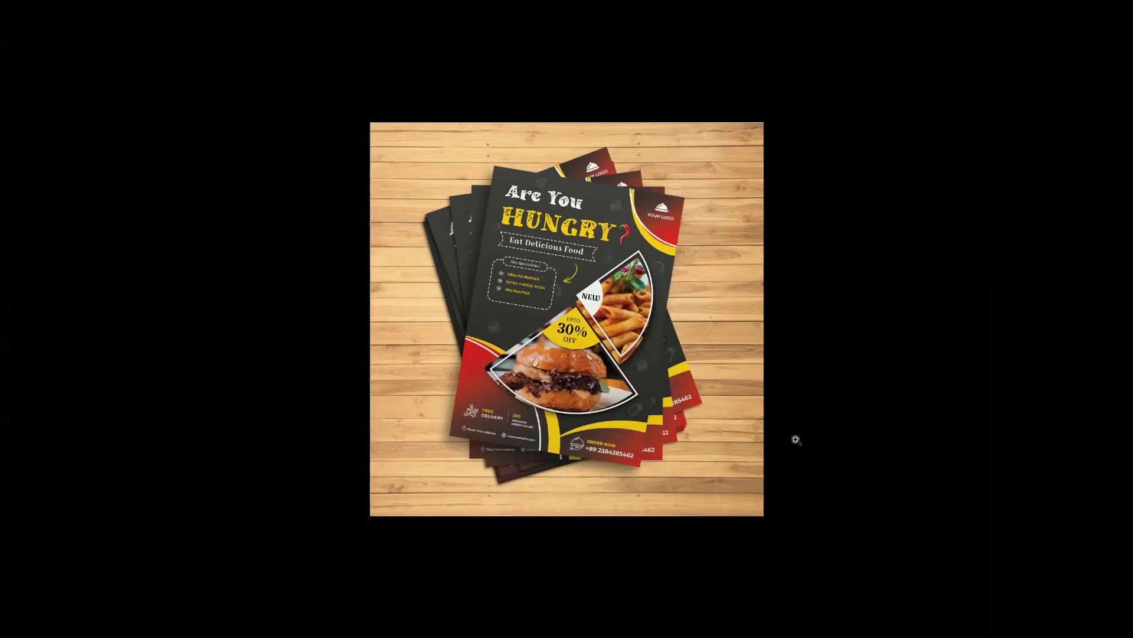
key("ctrl+plus")
left_click_drag(669, 399, 773, 466)
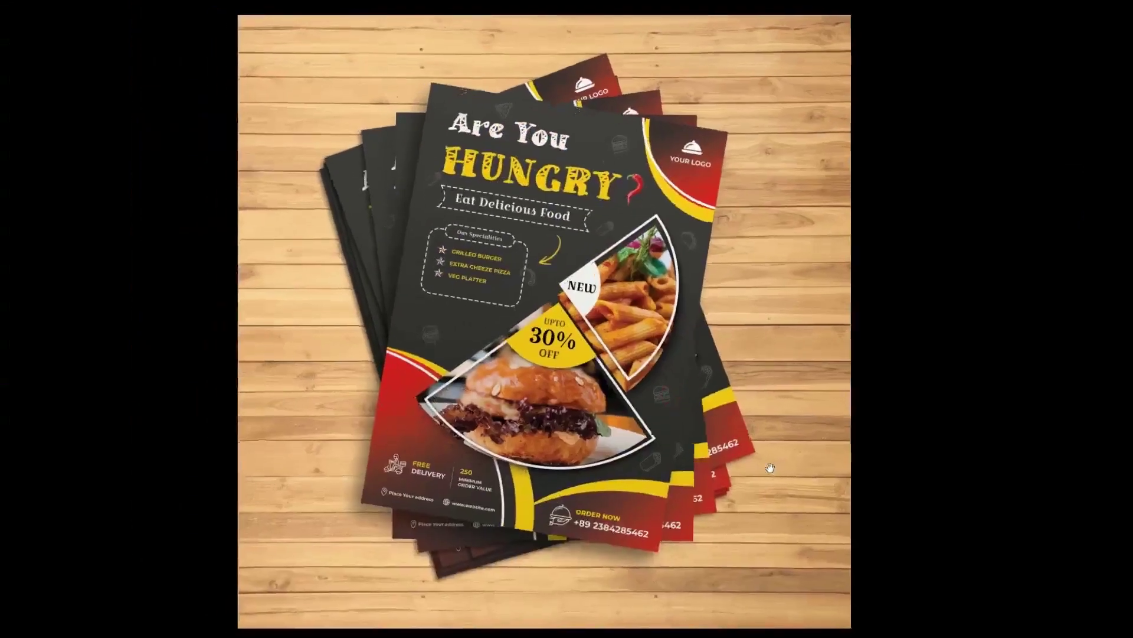